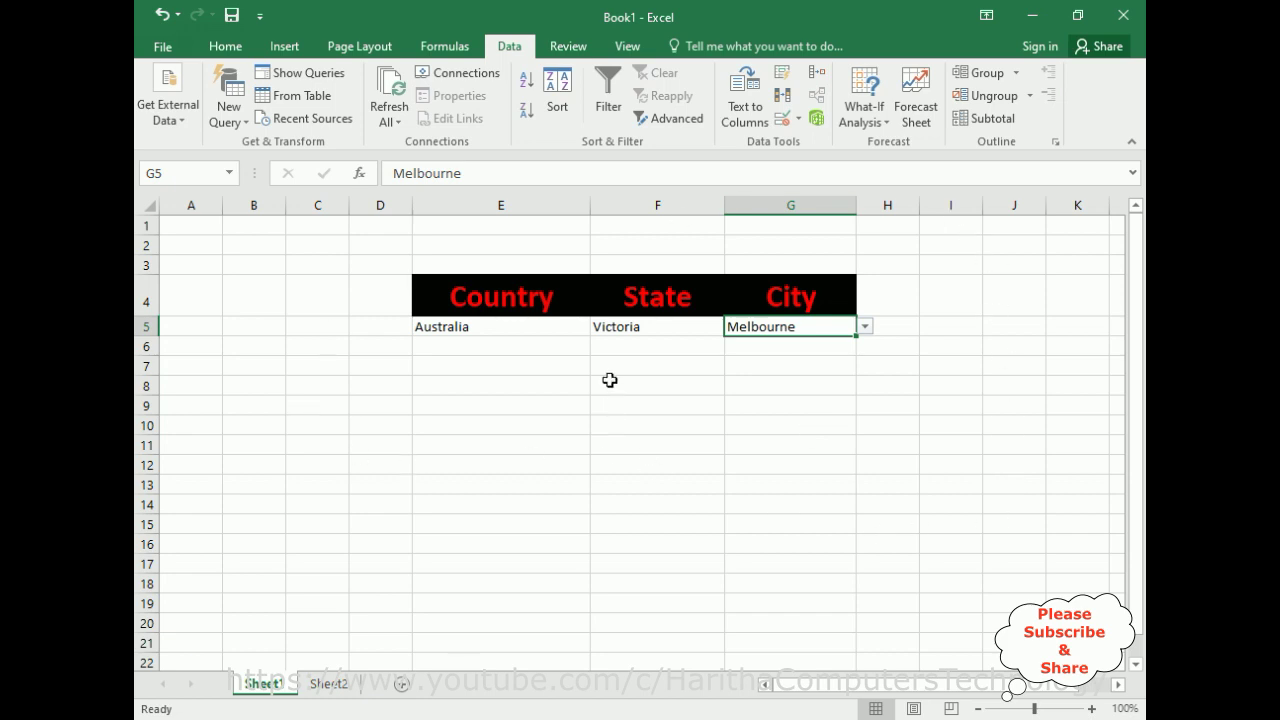
# Choose U.S.A as country, Washington as state and Olympia as city from the drop-down lists in row 5.
pyautogui.click(586, 327)
pyautogui.click(598, 327)
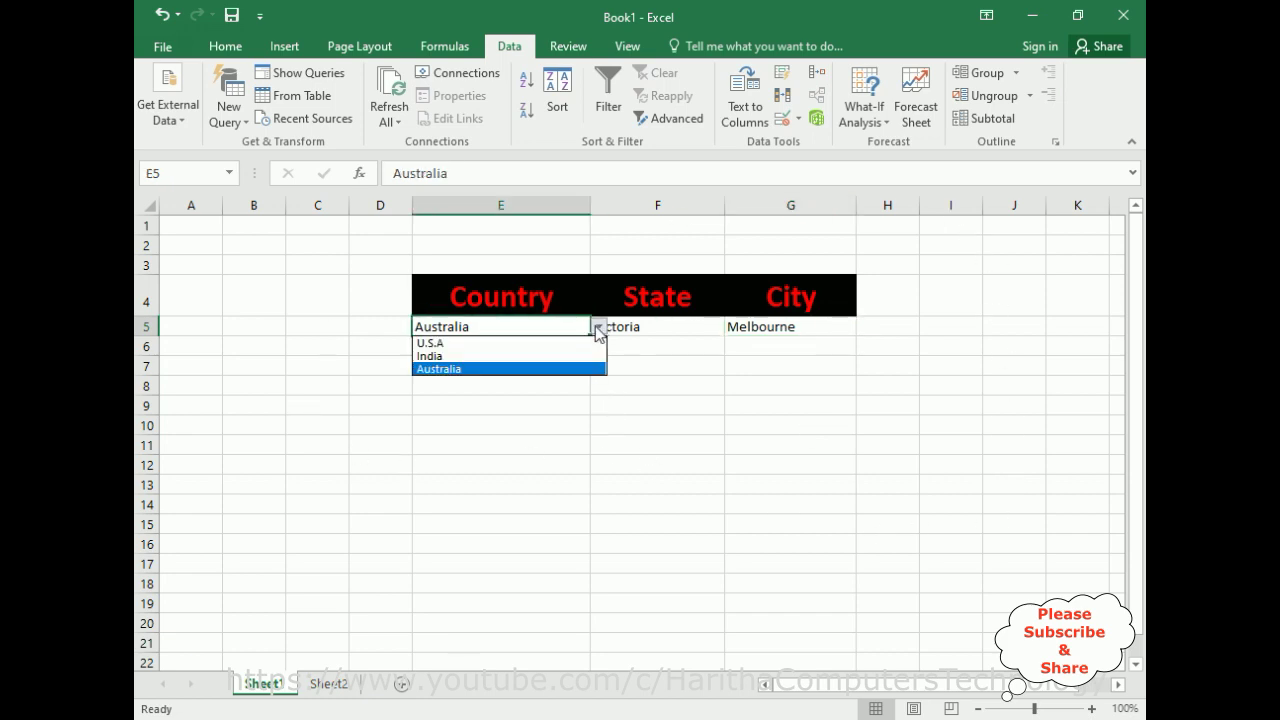
pyautogui.click(444, 341)
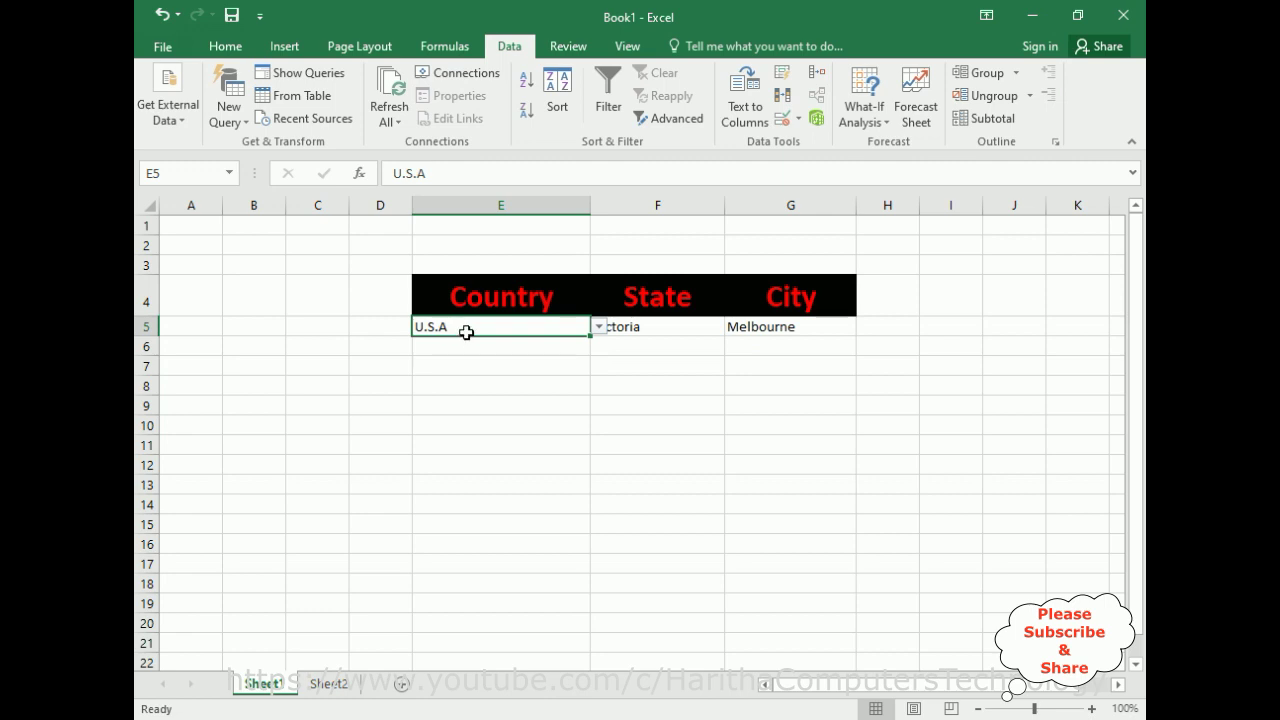
pyautogui.click(712, 327)
pyautogui.click(733, 327)
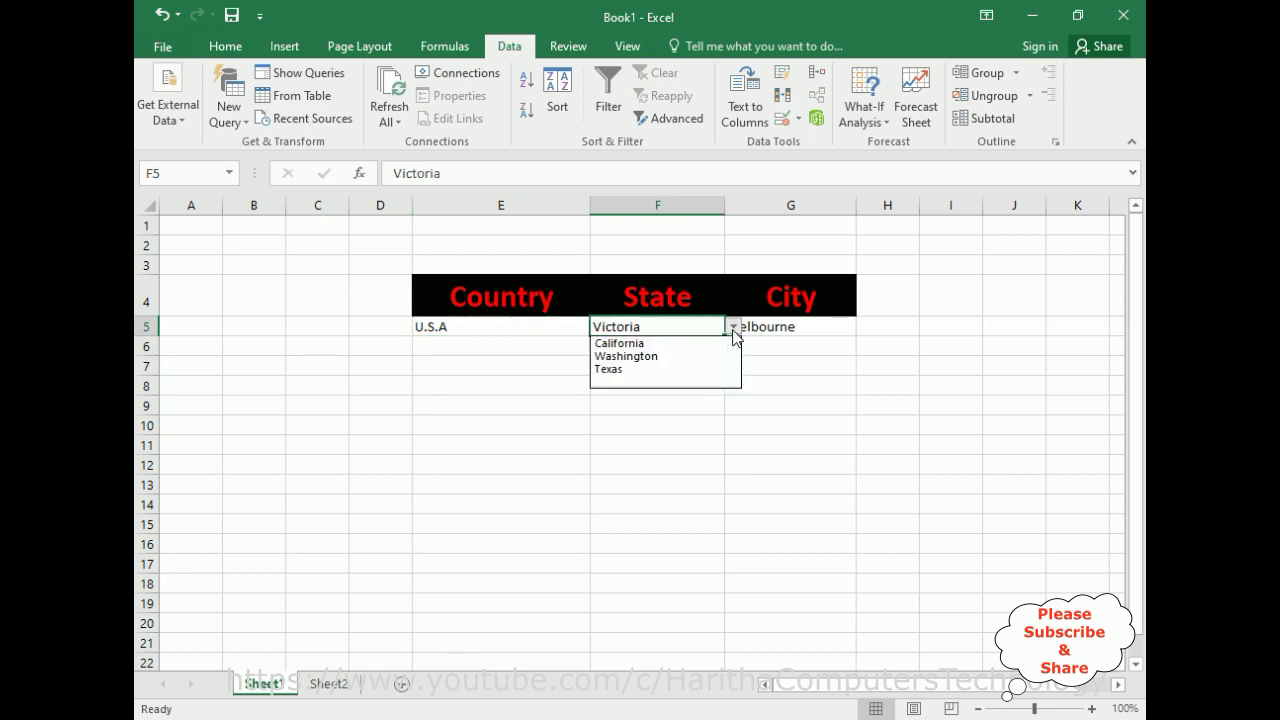
pyautogui.click(642, 356)
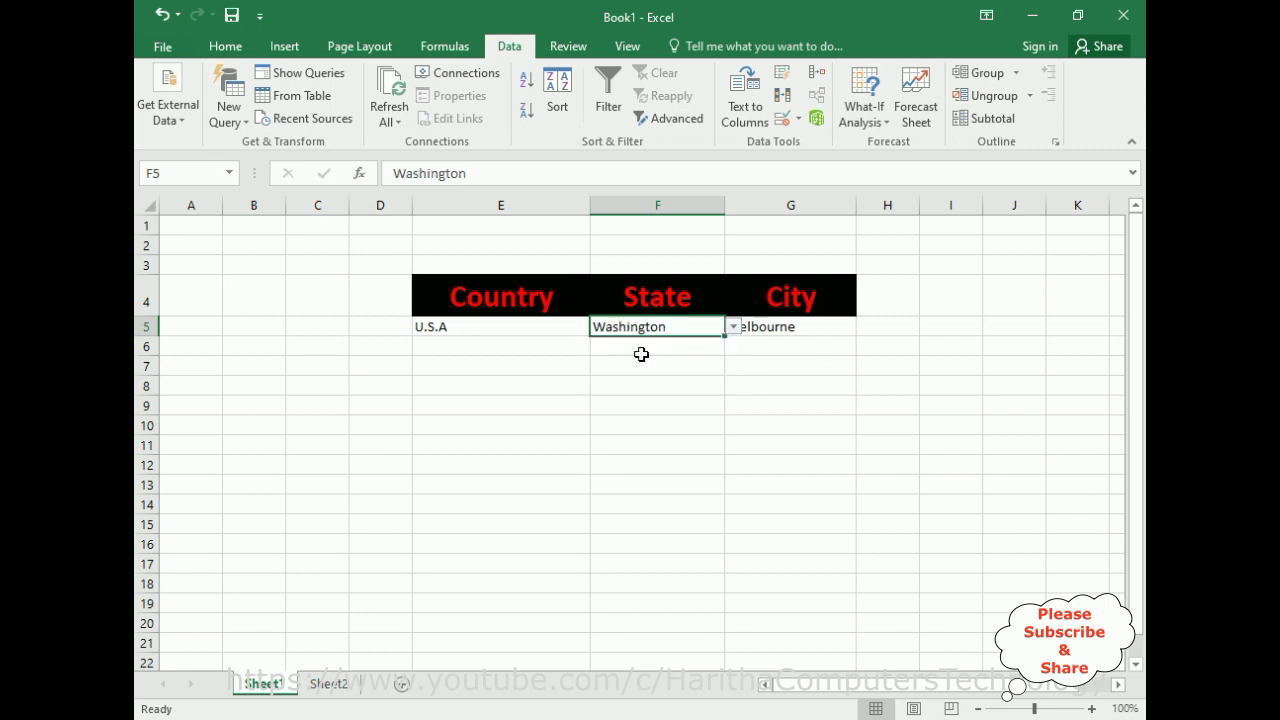
pyautogui.click(850, 327)
pyautogui.click(864, 327)
pyautogui.click(768, 355)
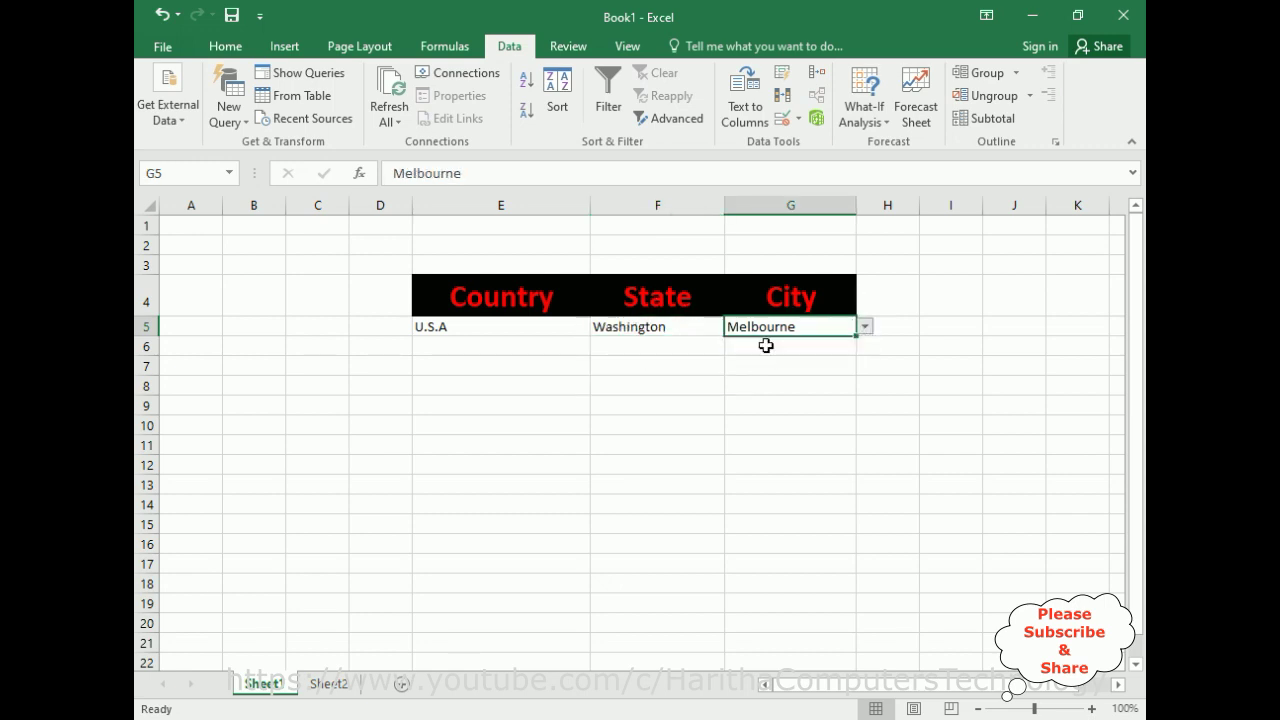
# Change the row 5 selections to India for country, Maharastra for state and Mumbai for city.
pyautogui.click(548, 333)
pyautogui.click(598, 327)
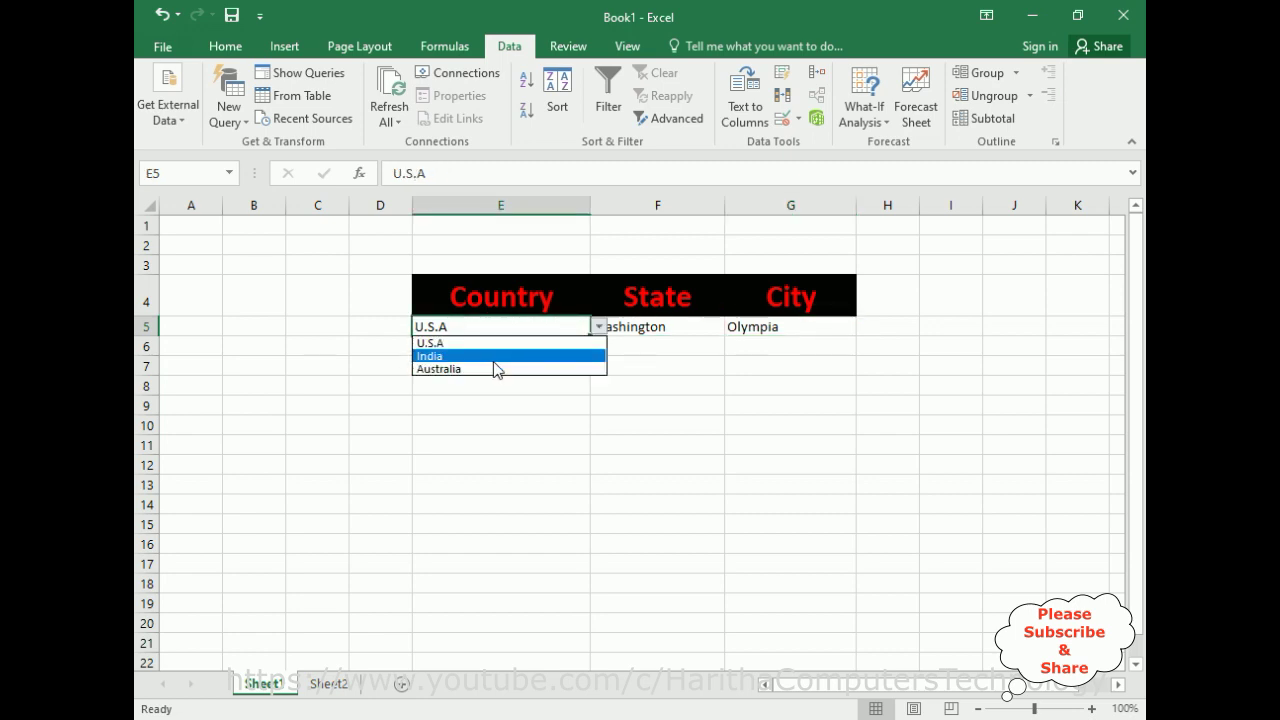
pyautogui.click(494, 361)
pyautogui.click(718, 330)
pyautogui.click(733, 327)
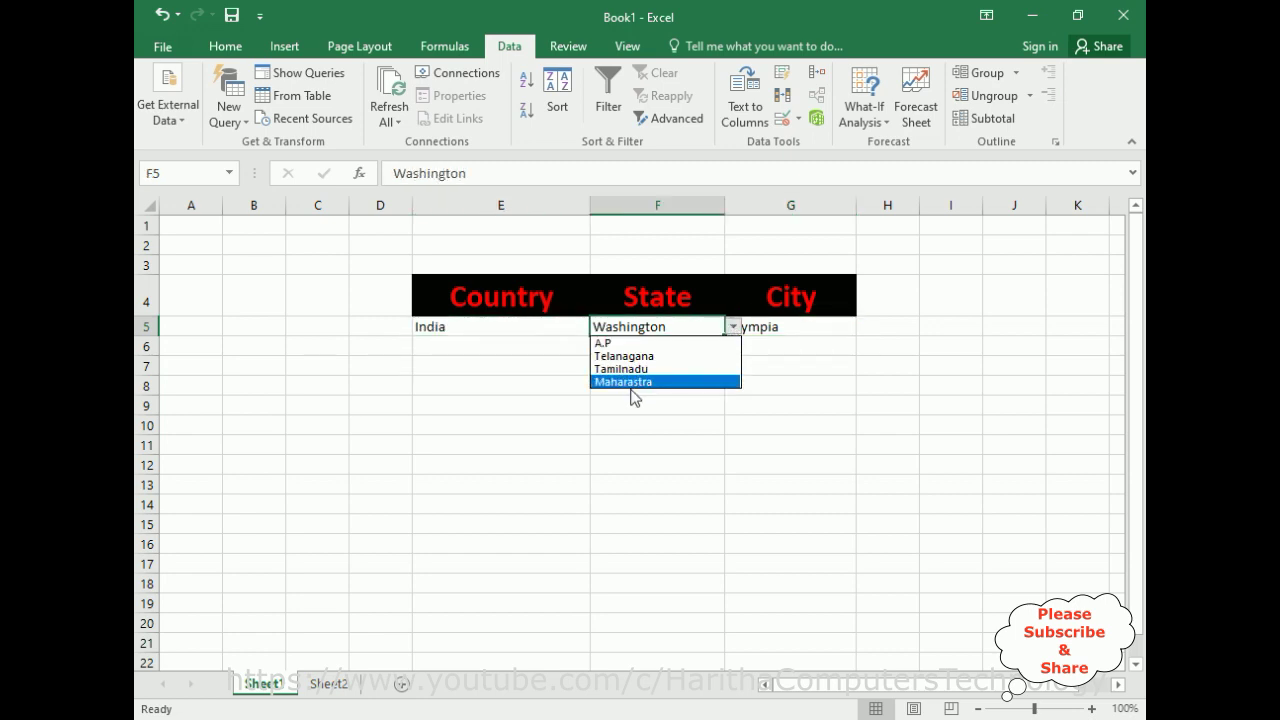
pyautogui.click(629, 381)
pyautogui.click(846, 330)
pyautogui.click(866, 328)
pyautogui.click(775, 346)
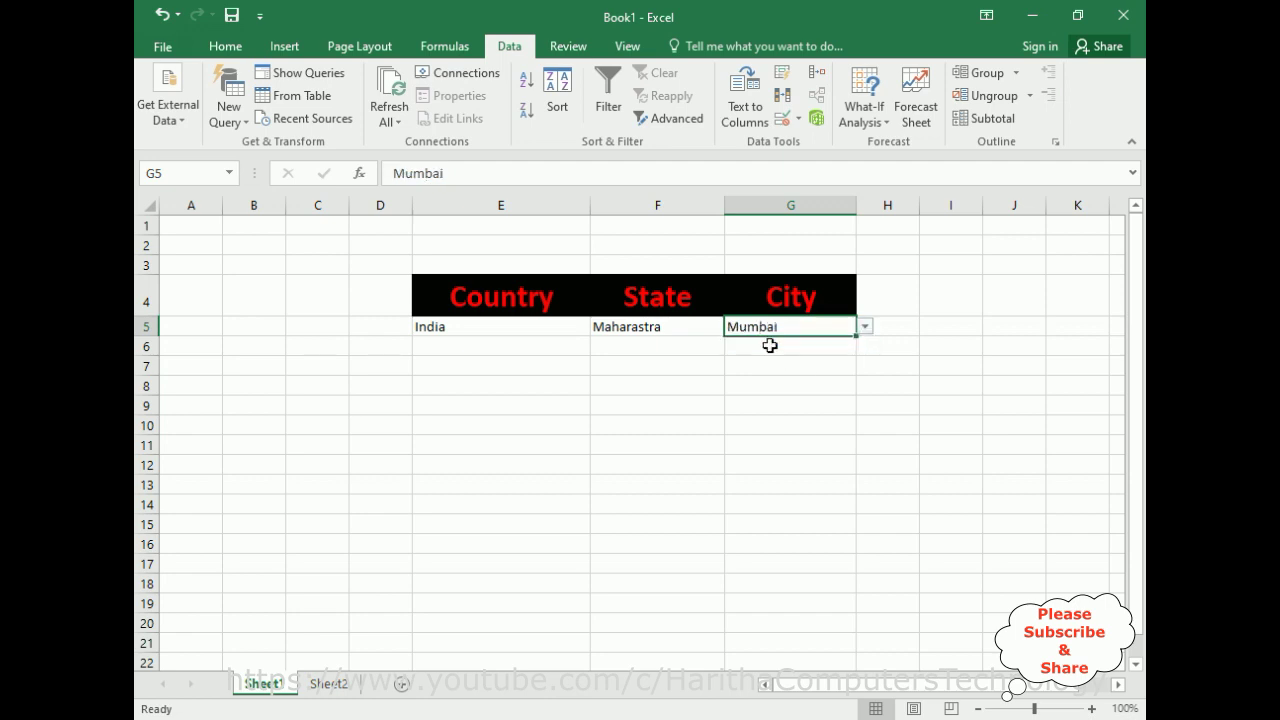
# Change the row 5 selections to Australia and Queensland, and choose the first city offered for that state.
pyautogui.click(565, 326)
pyautogui.click(598, 327)
pyautogui.click(469, 376)
pyautogui.click(690, 327)
pyautogui.click(732, 327)
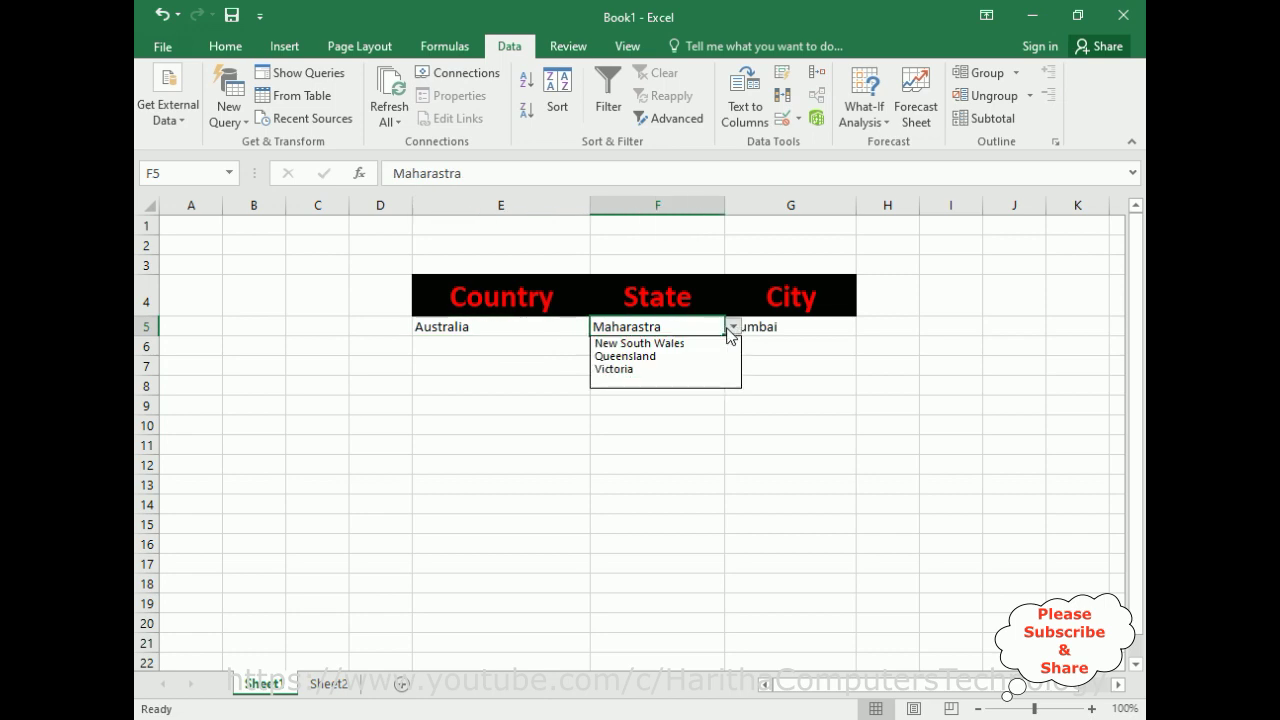
pyautogui.click(643, 356)
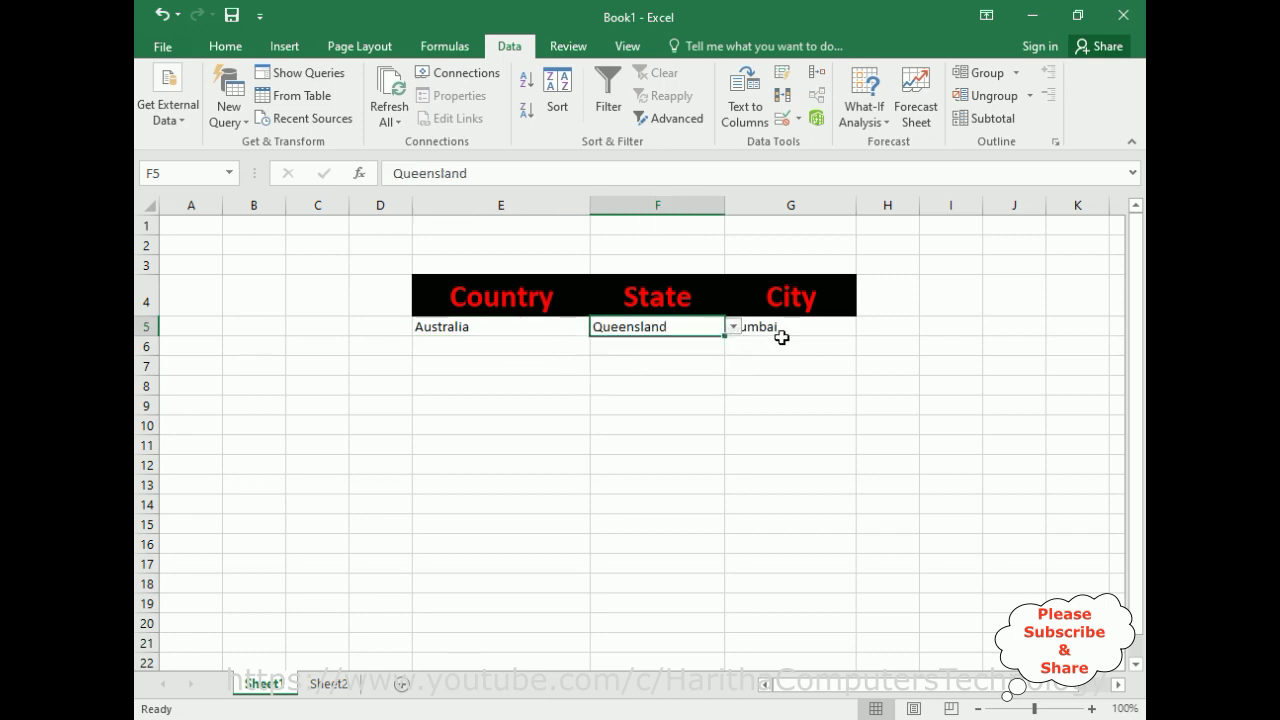
pyautogui.click(781, 338)
pyautogui.click(864, 327)
pyautogui.click(757, 345)
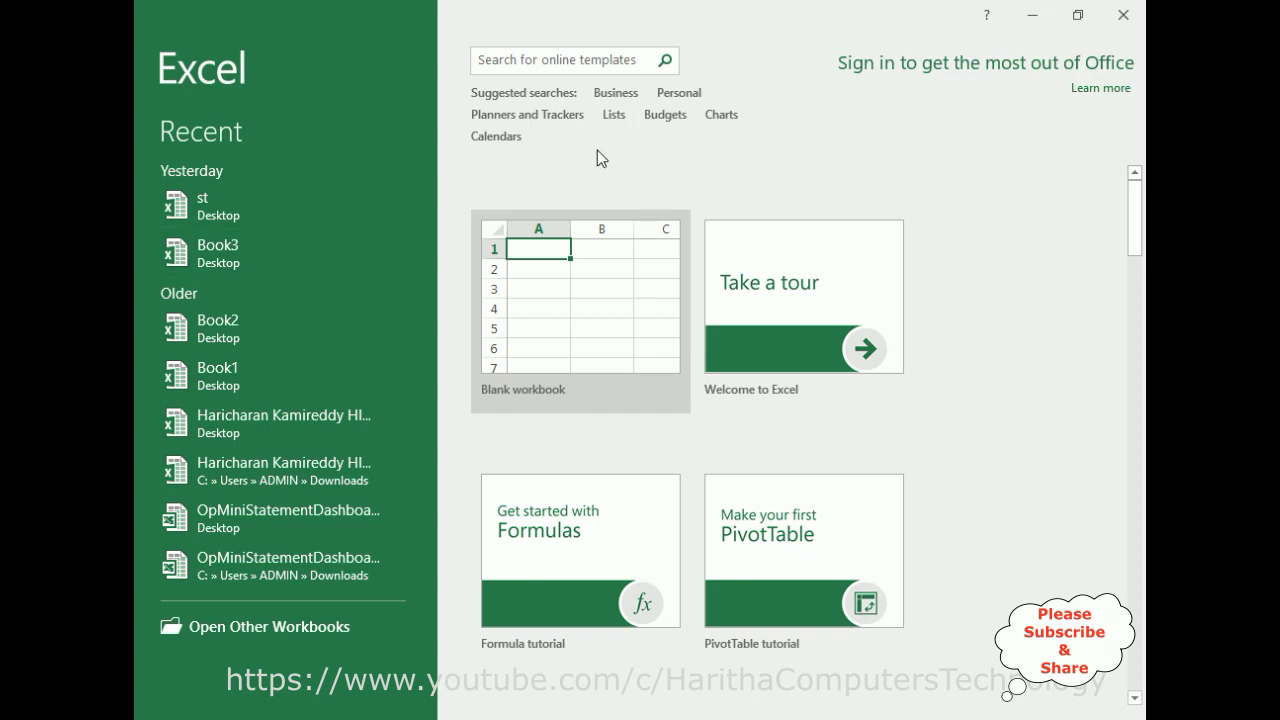
# Create a blank workbook and enter the headers Country, State and City in cells E4 to G4.
pyautogui.click(543, 357)
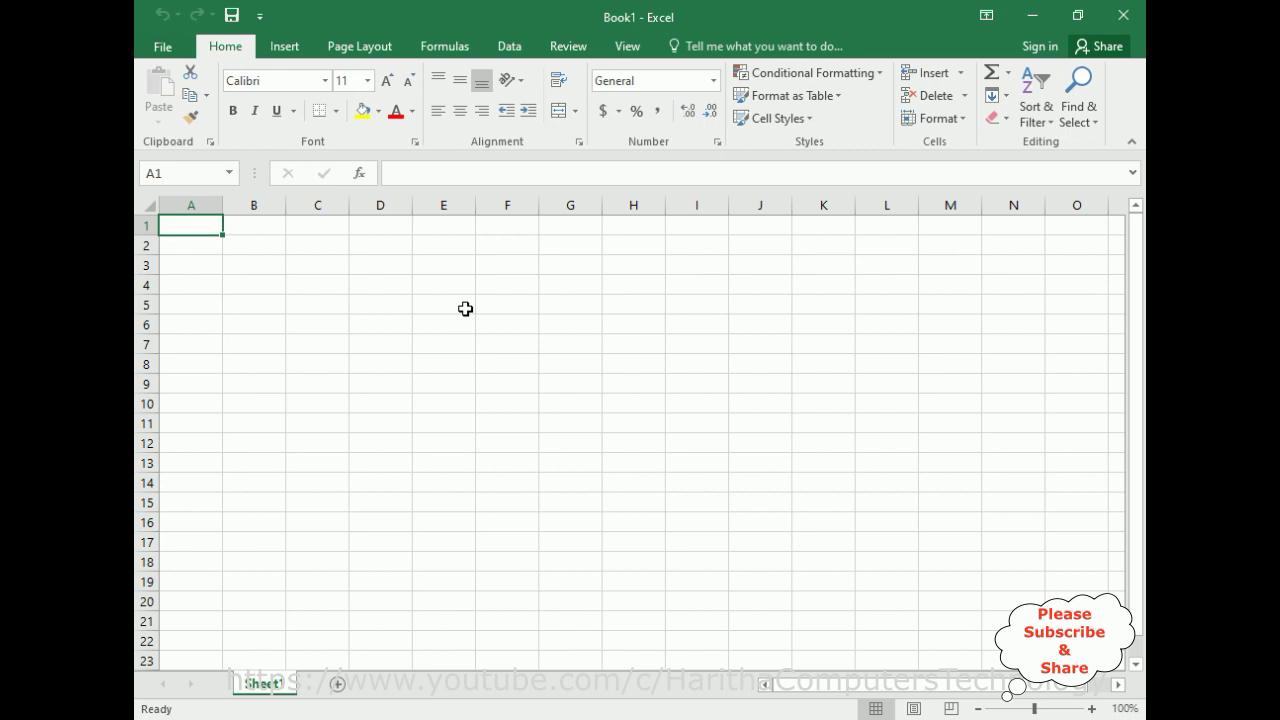
pyautogui.click(446, 290)
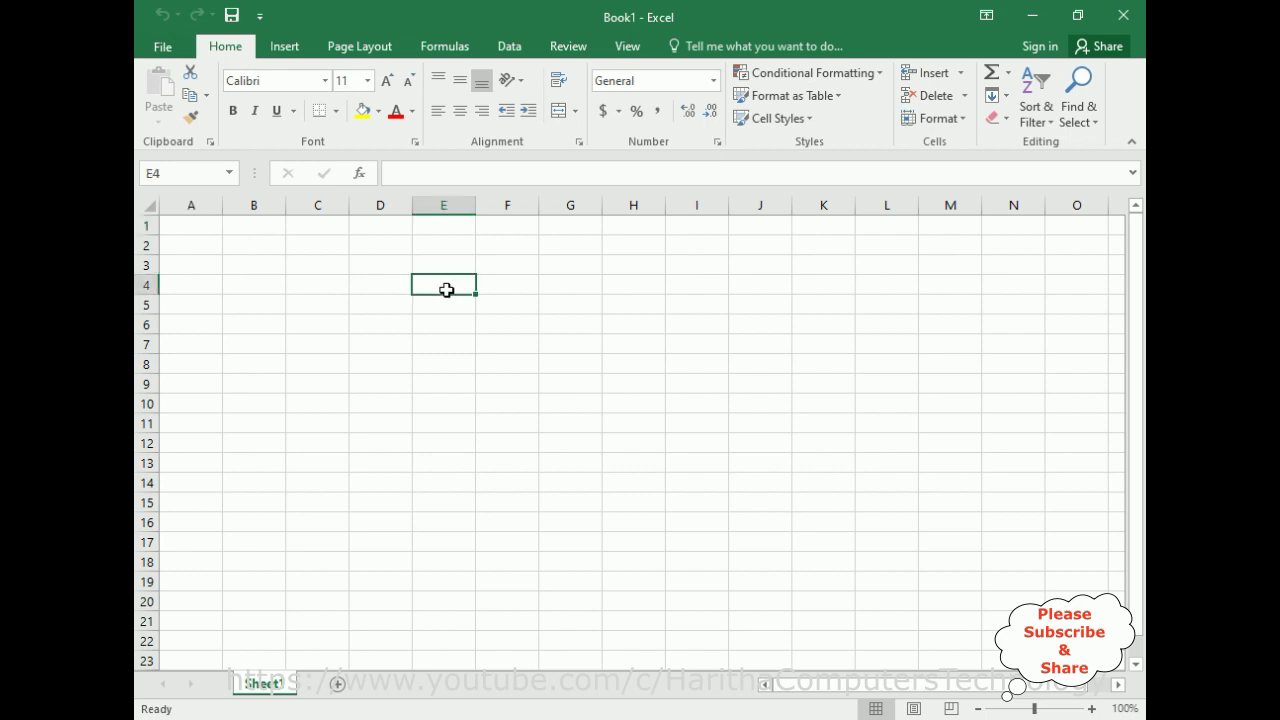
pyautogui.write('Country')
pyautogui.press('Tab')
pyautogui.write('State')
pyautogui.press('Tab')
pyautogui.write('City')
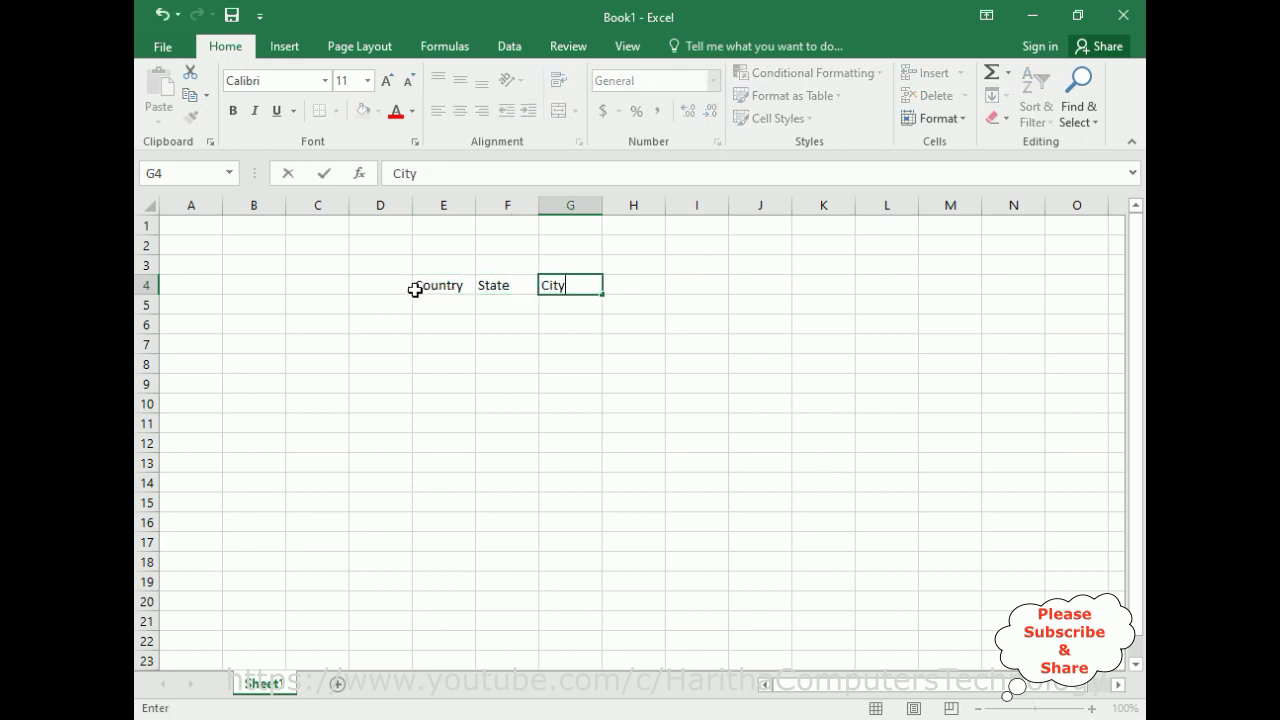
# Format the header cells E4:G4 with a black fill and bold red text.
pyautogui.click(418, 286)
pyautogui.keyDown('shift'); pyautogui.click(592, 285); pyautogui.keyUp('shift')
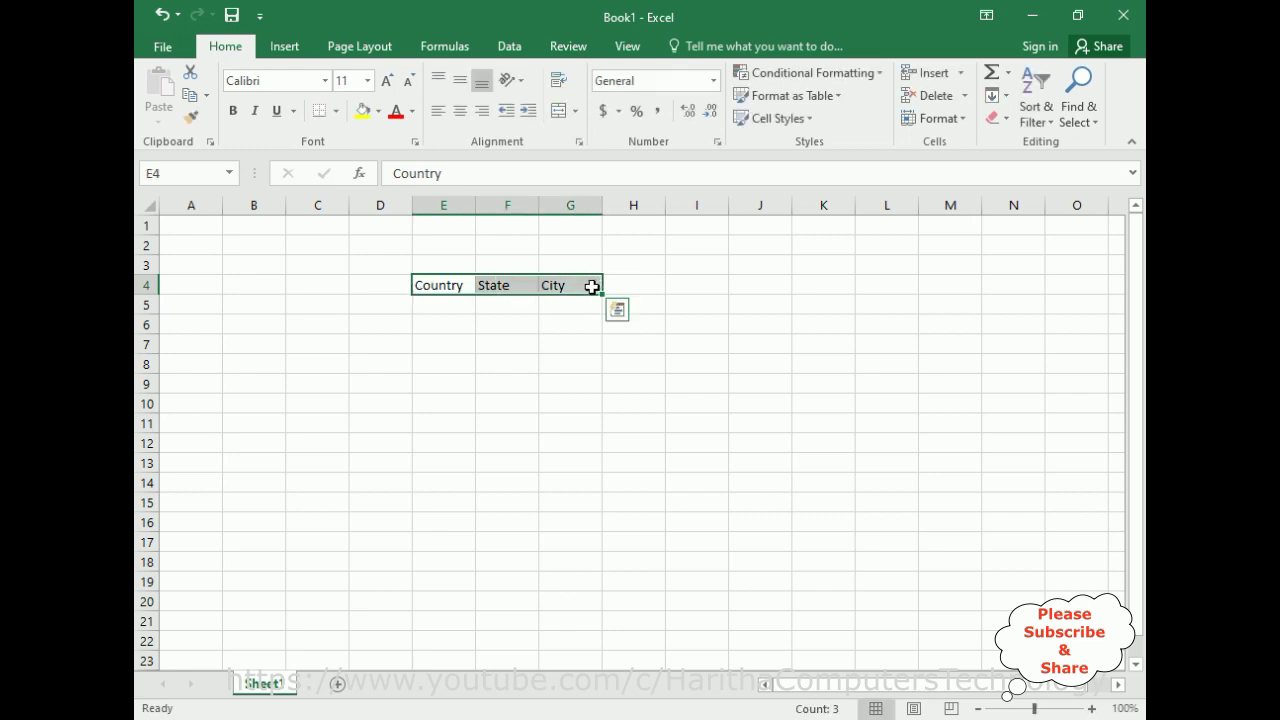
pyautogui.click(378, 111)
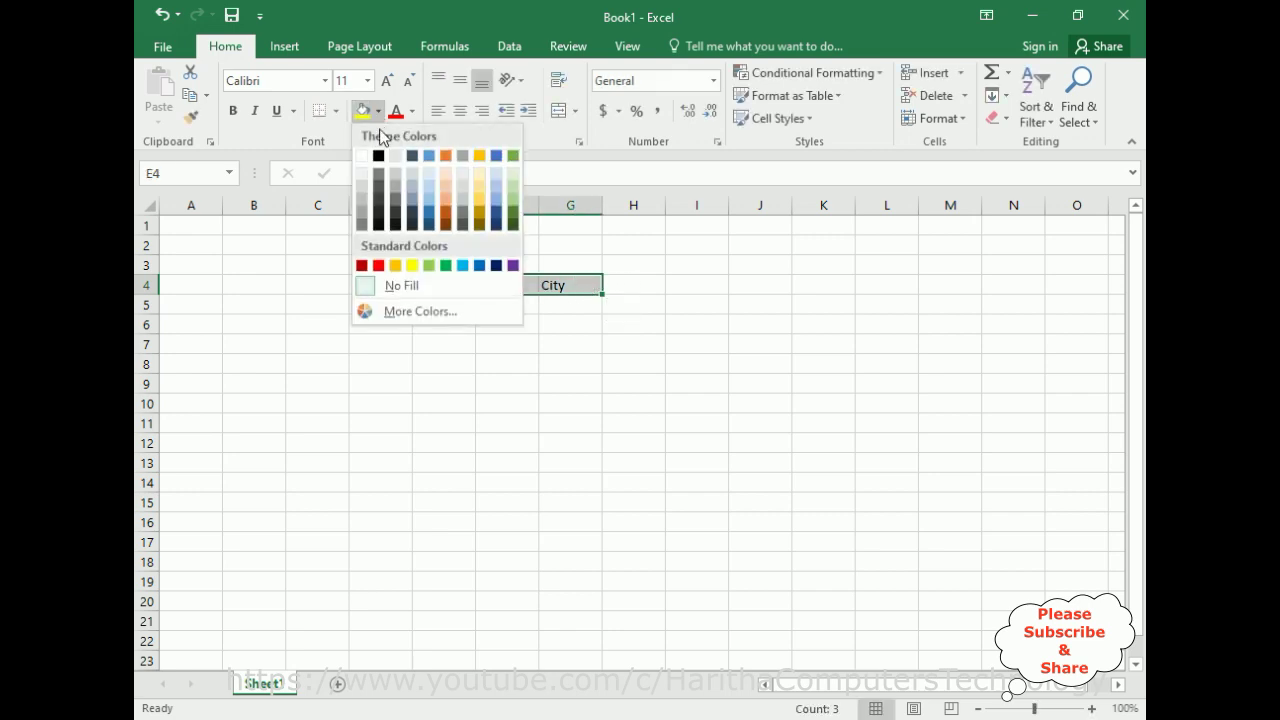
pyautogui.click(374, 152)
pyautogui.click(411, 111)
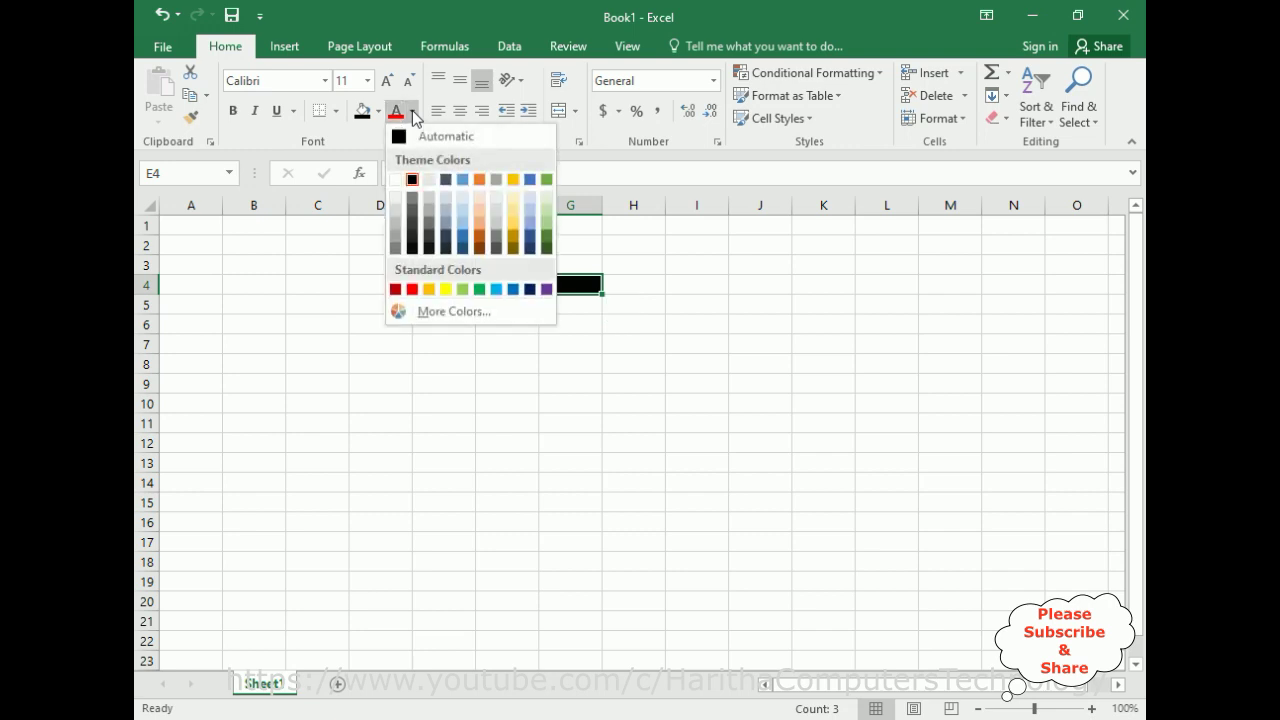
pyautogui.click(412, 289)
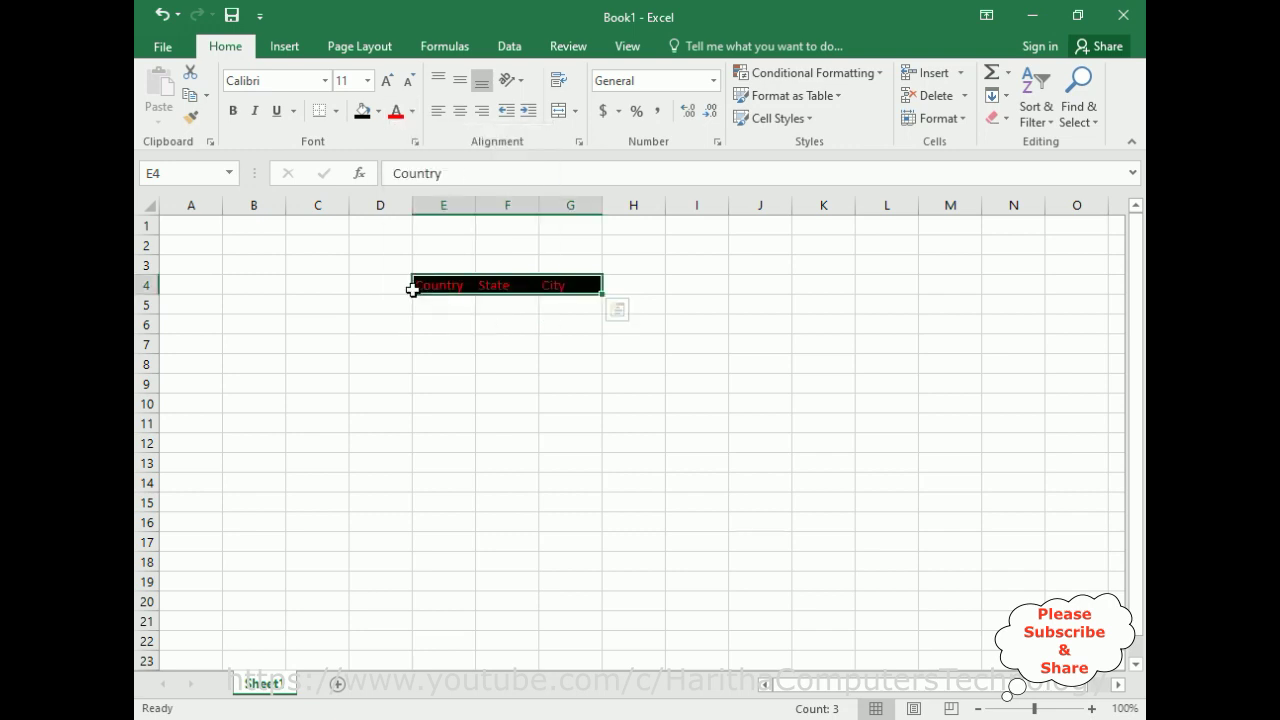
pyautogui.click(233, 113)
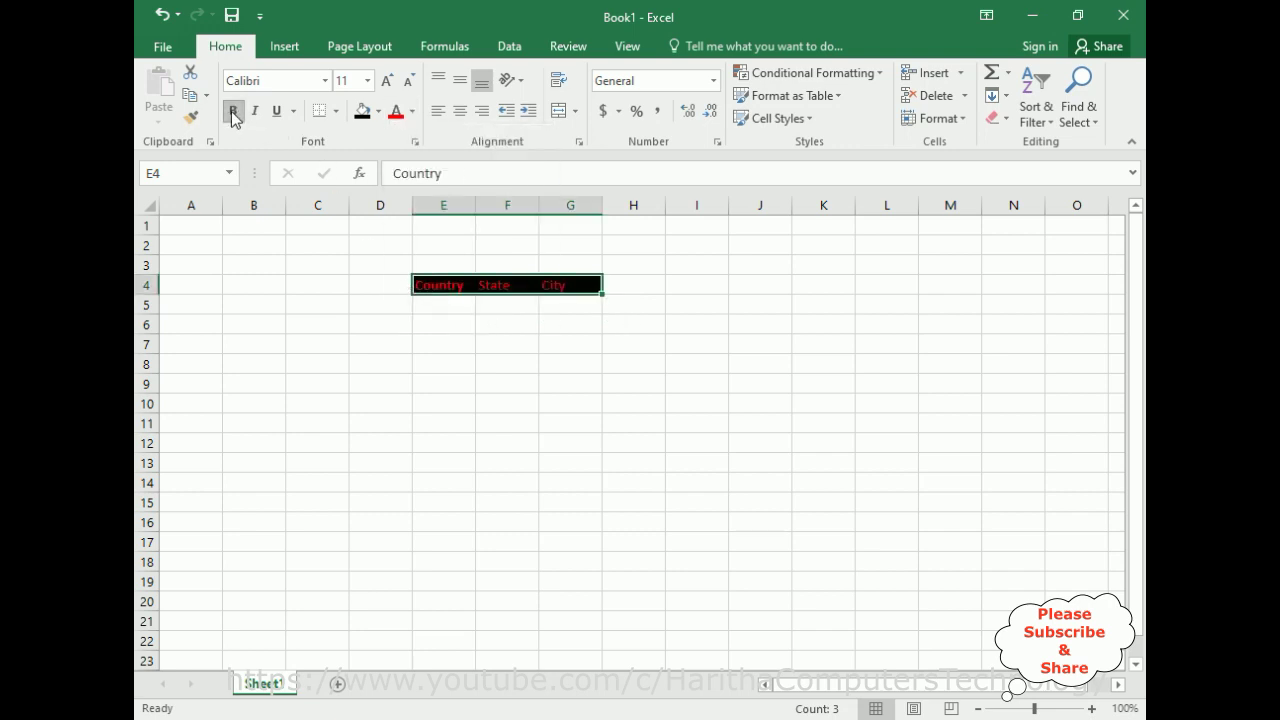
# Set the font size of the Country, State and City headers to 24.
pyautogui.press('Tab')
pyautogui.press('Tab')
pyautogui.press('Tab')
pyautogui.hotkey('shift', 'Tab')
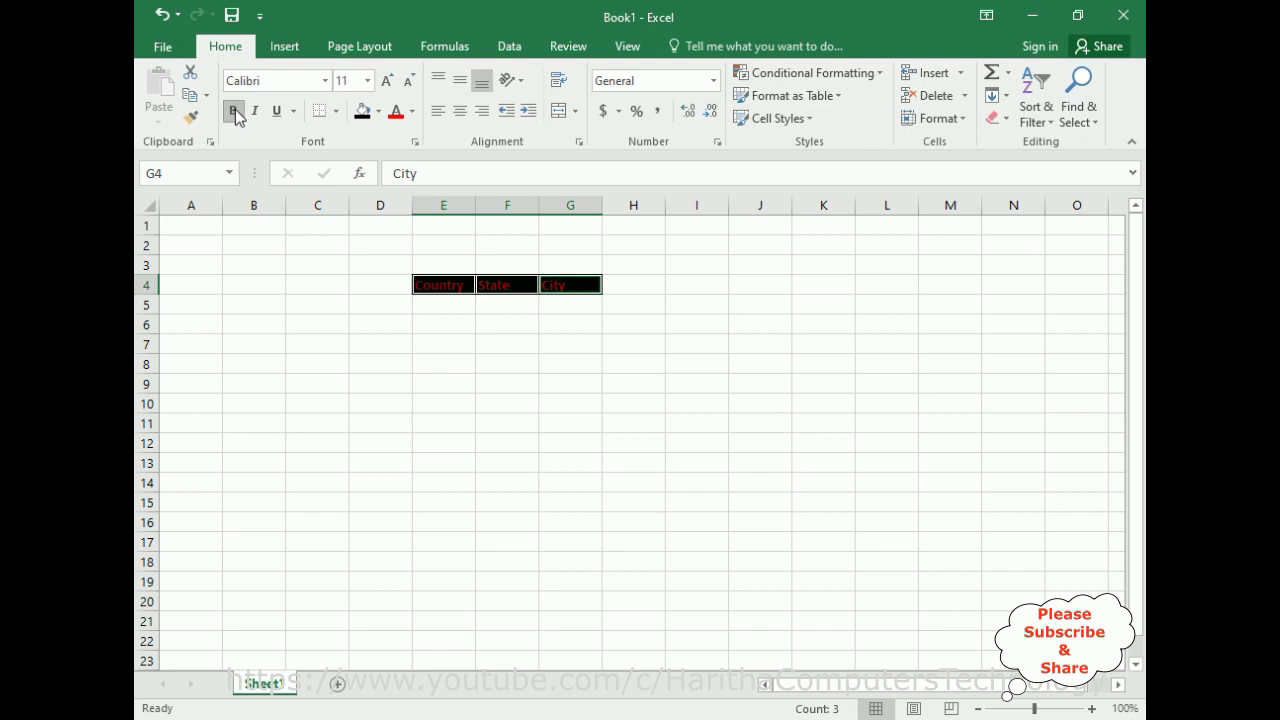
pyautogui.click(367, 84)
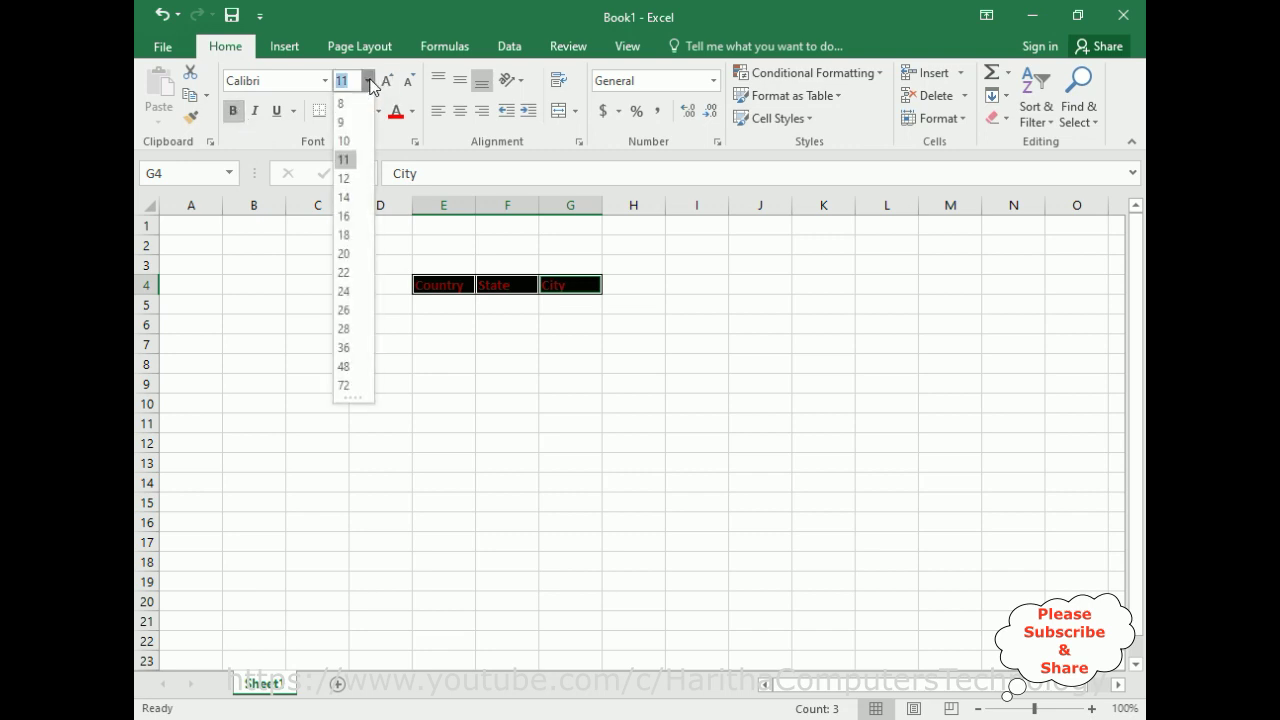
pyautogui.click(344, 291)
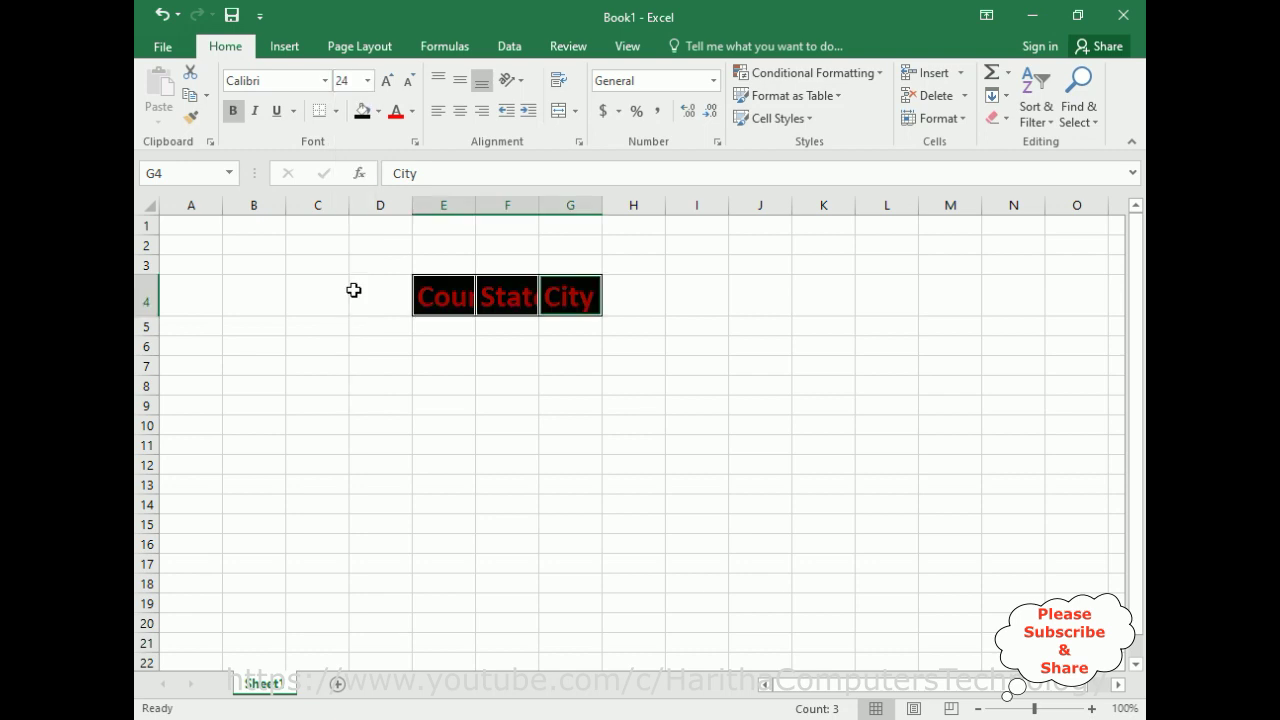
# Widen columns E to G to fit the headers and centre the header text horizontally.
pyautogui.moveTo(477, 205); pyautogui.dragTo(856, 211)
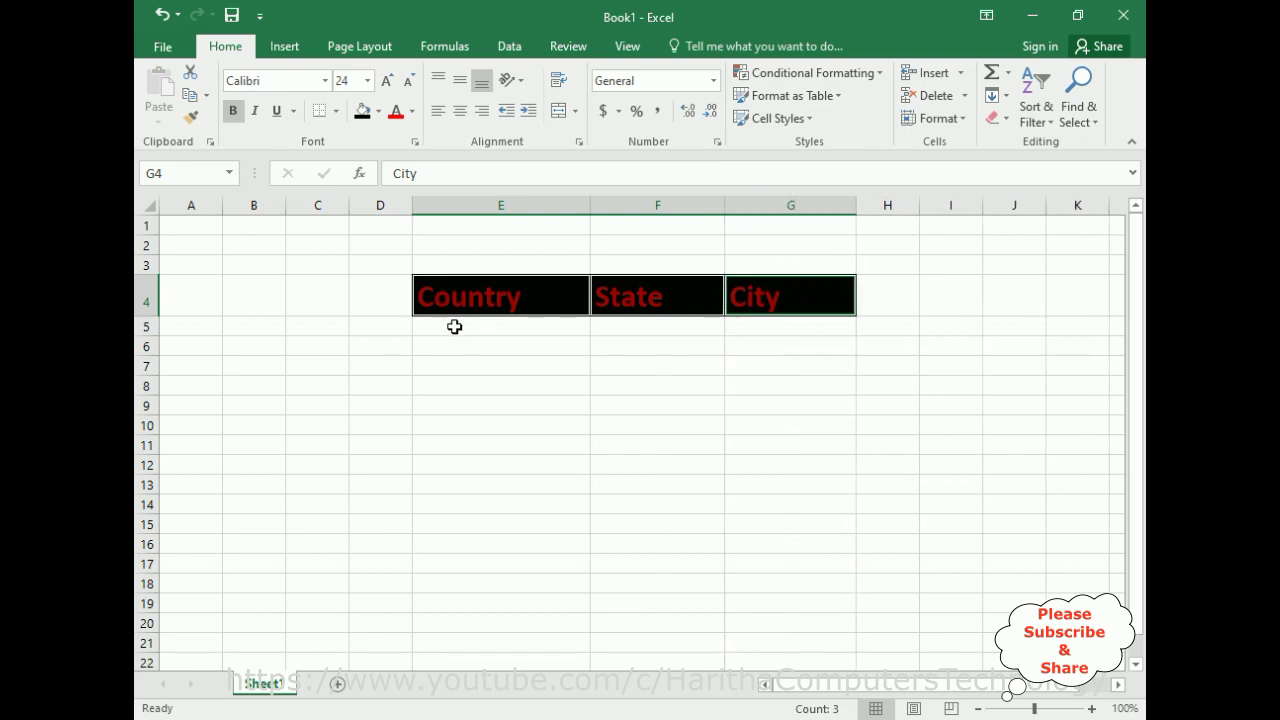
pyautogui.click(459, 111)
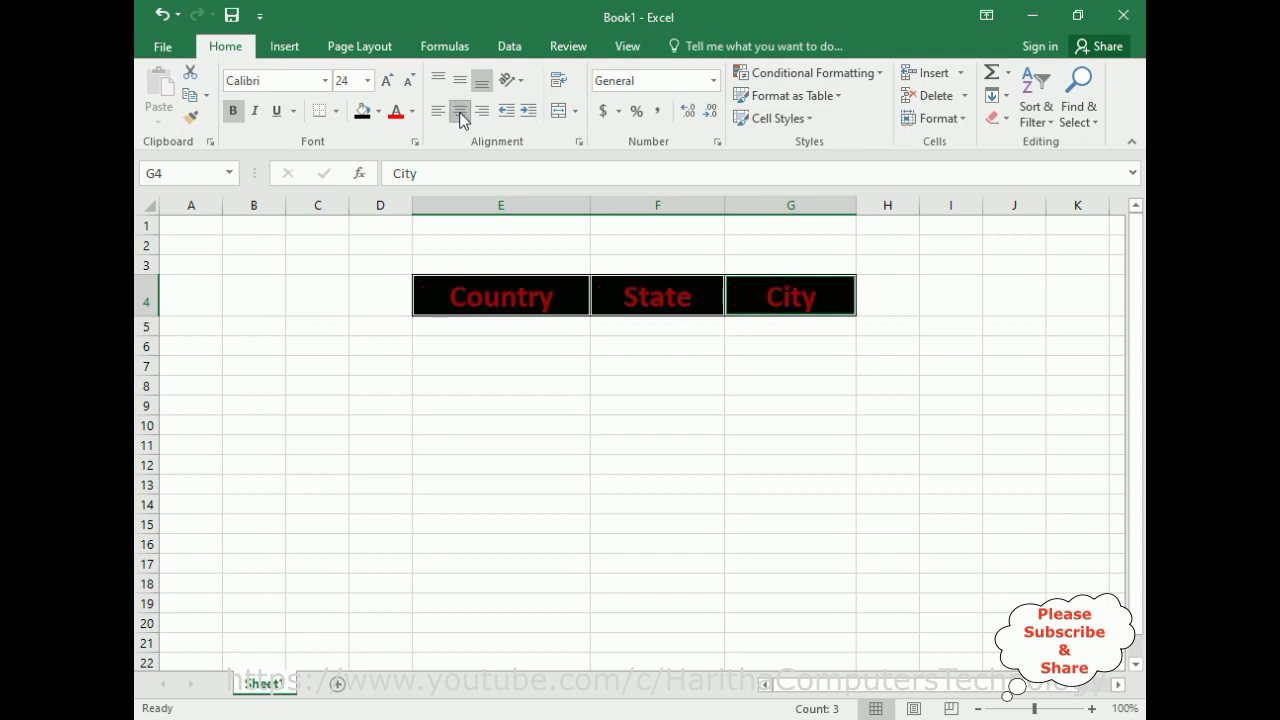
pyautogui.click(444, 341)
pyautogui.click(494, 326)
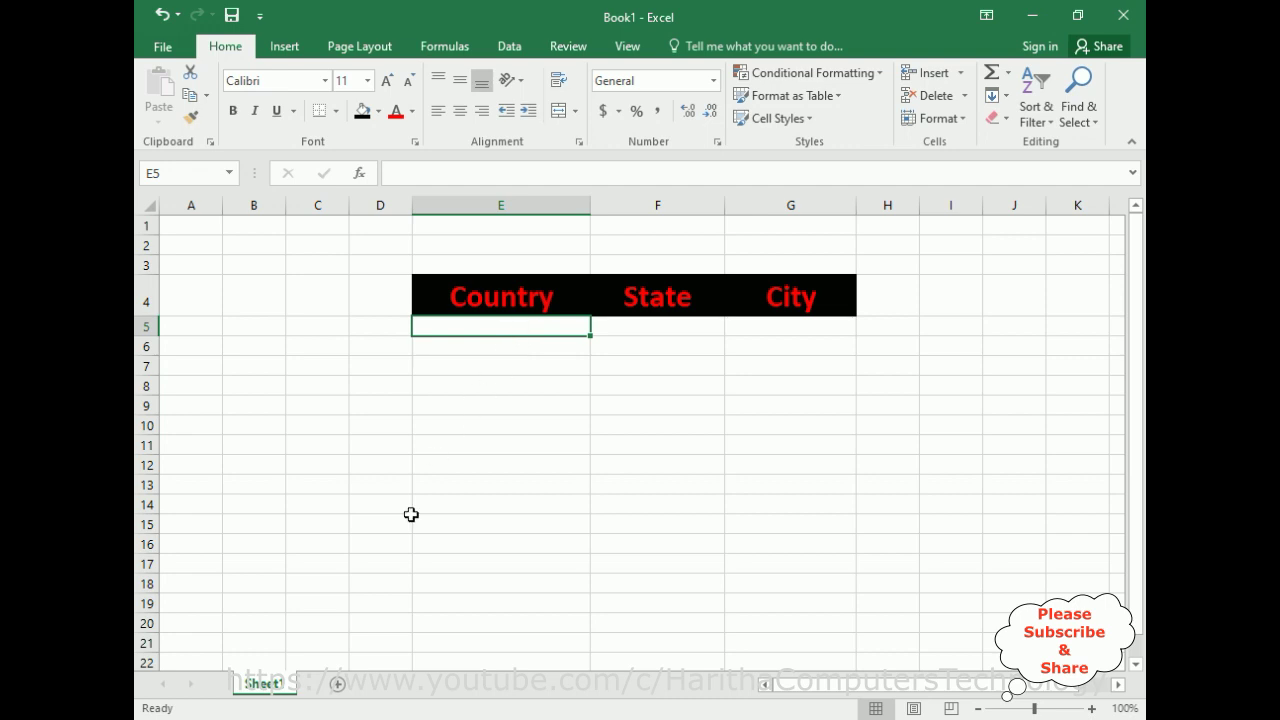
# Add a second worksheet and enter the header Country in D4 with U.S.A, India and Australia below it.
pyautogui.click(337, 686)
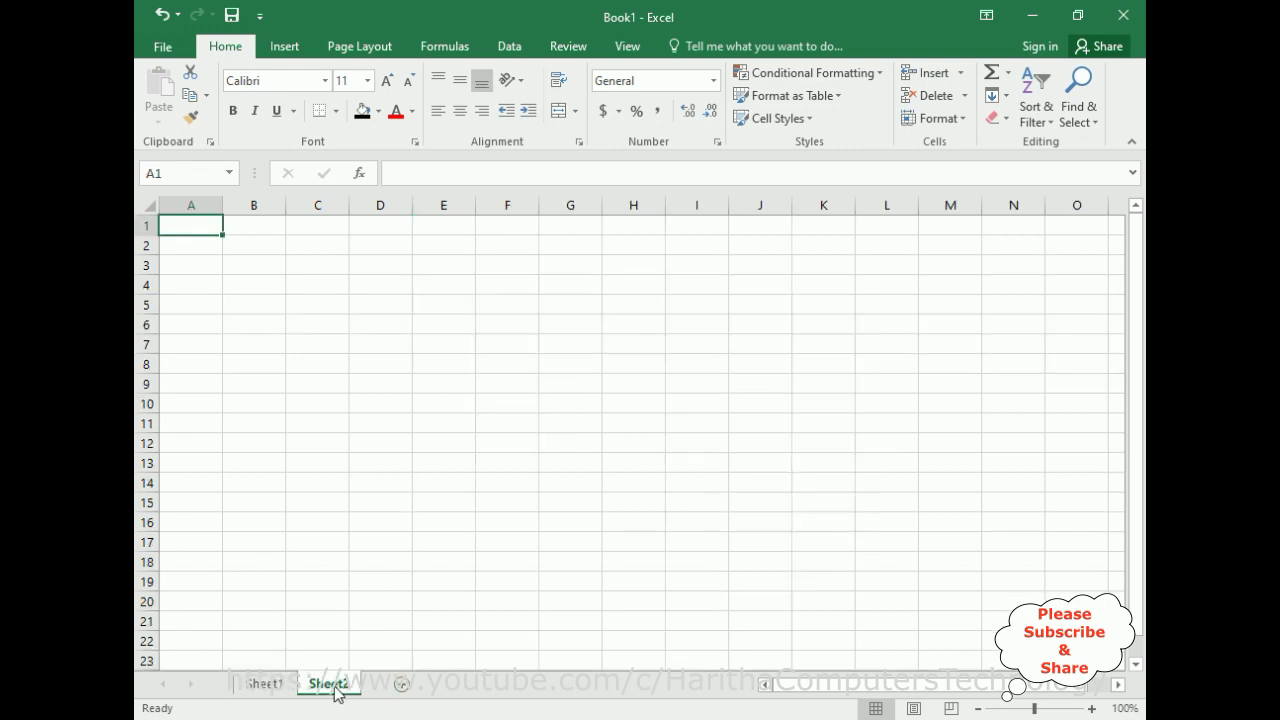
pyautogui.click(372, 286)
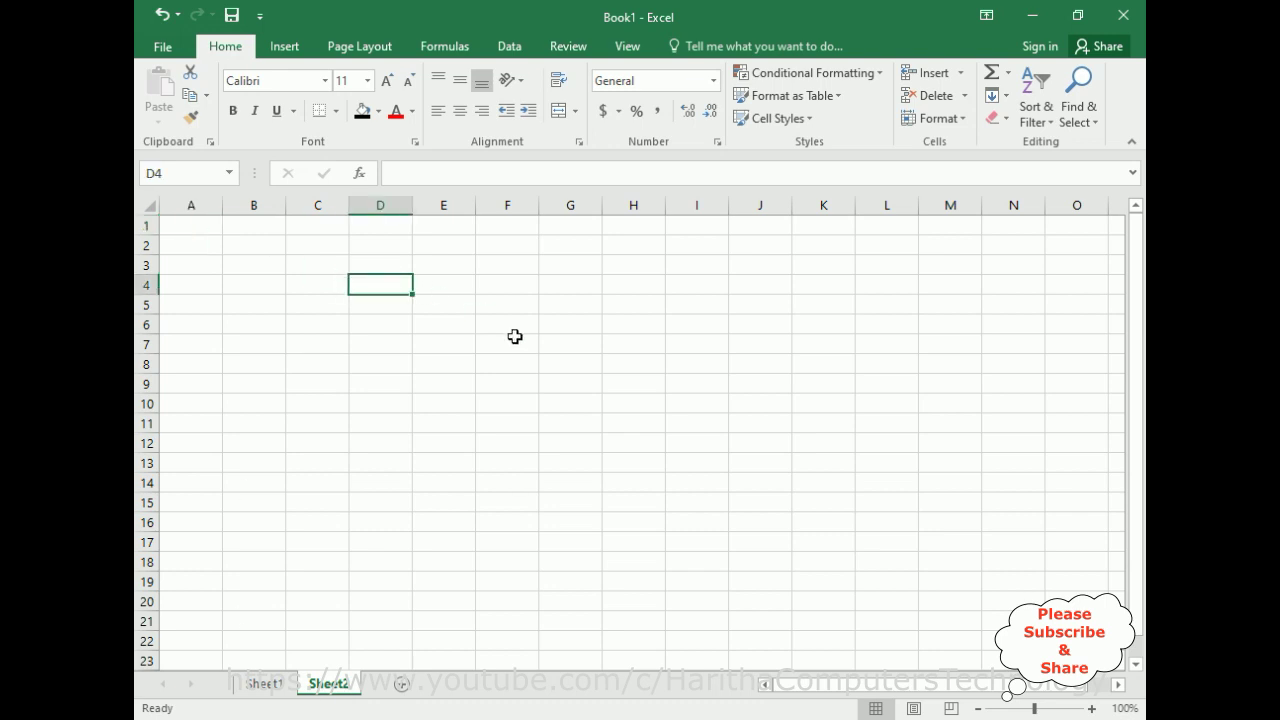
pyautogui.write('Coun')
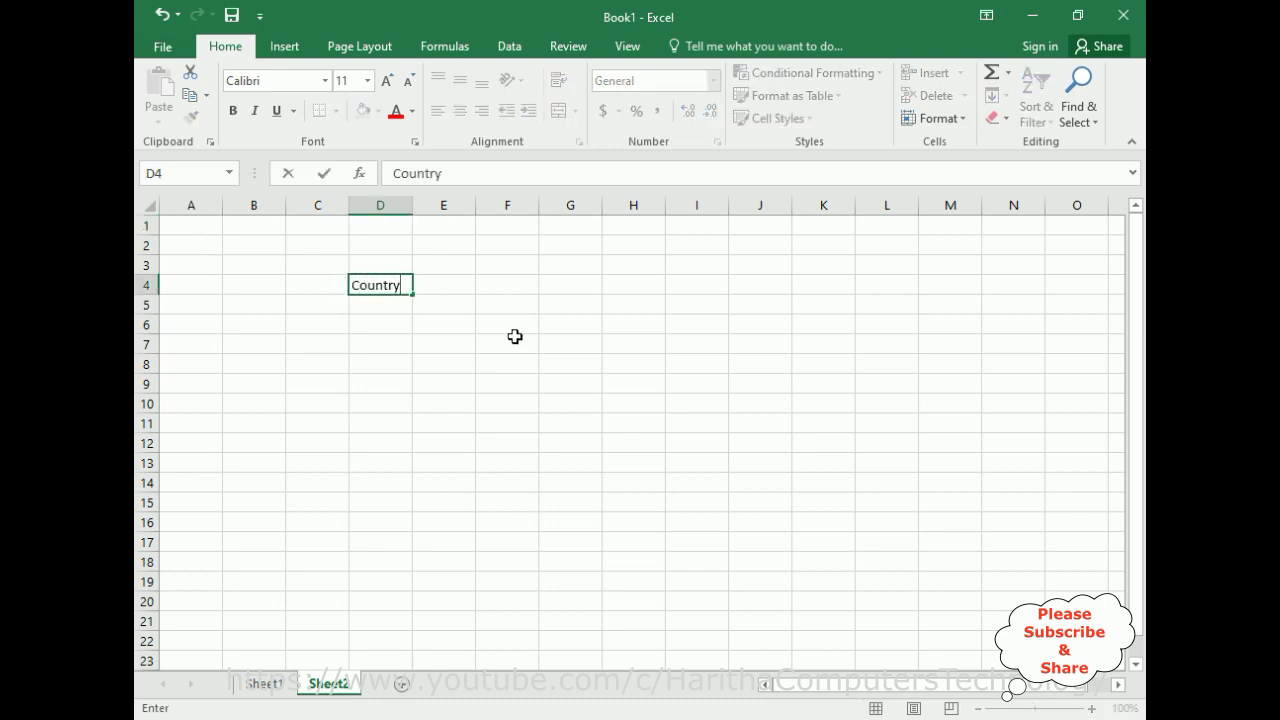
pyautogui.write('try')
pyautogui.press('Return')
pyautogui.write('U.S.A')
pyautogui.press('Return')
pyautogui.write('i')
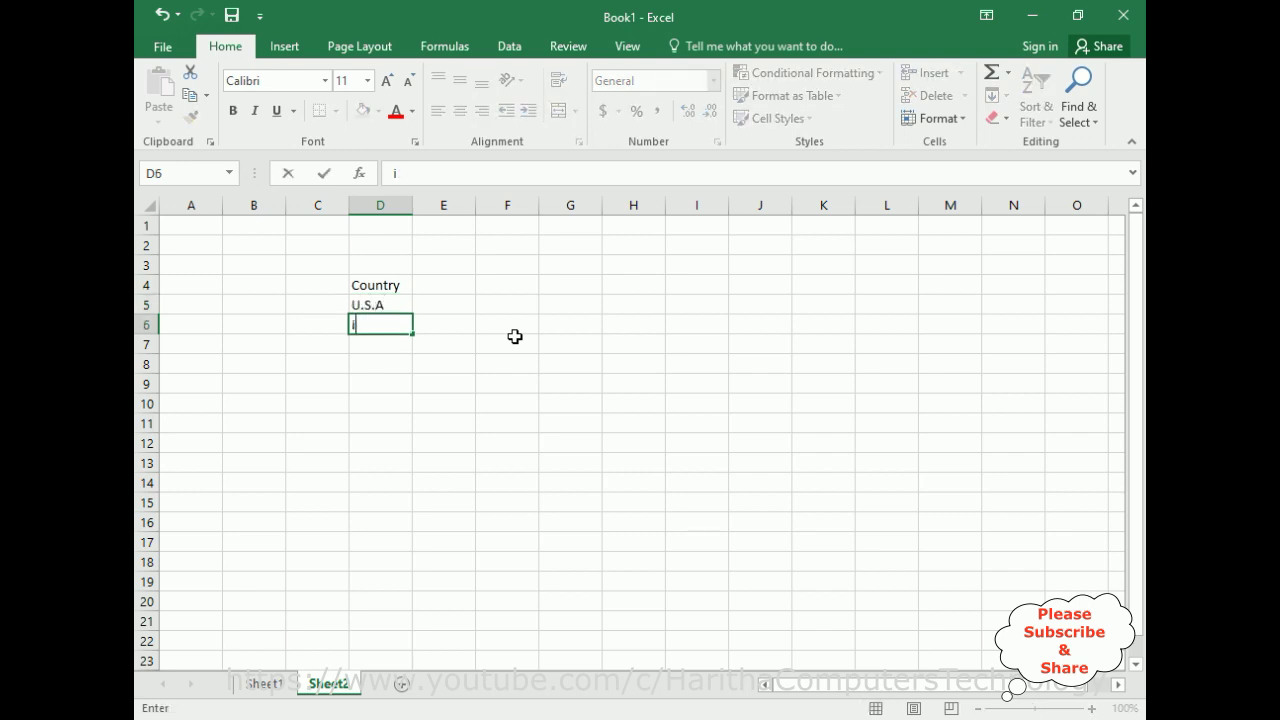
pyautogui.write('ndia')
pyautogui.press('Return')
pyautogui.write('Australia')
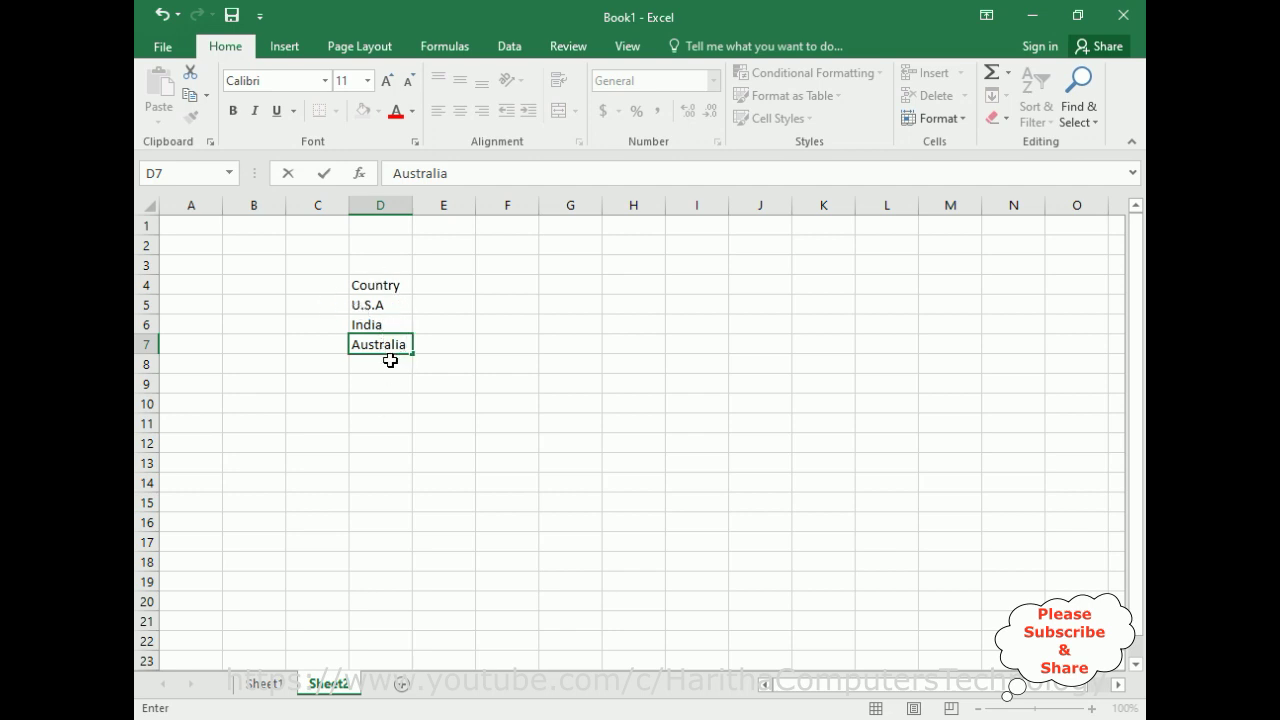
pyautogui.click(268, 686)
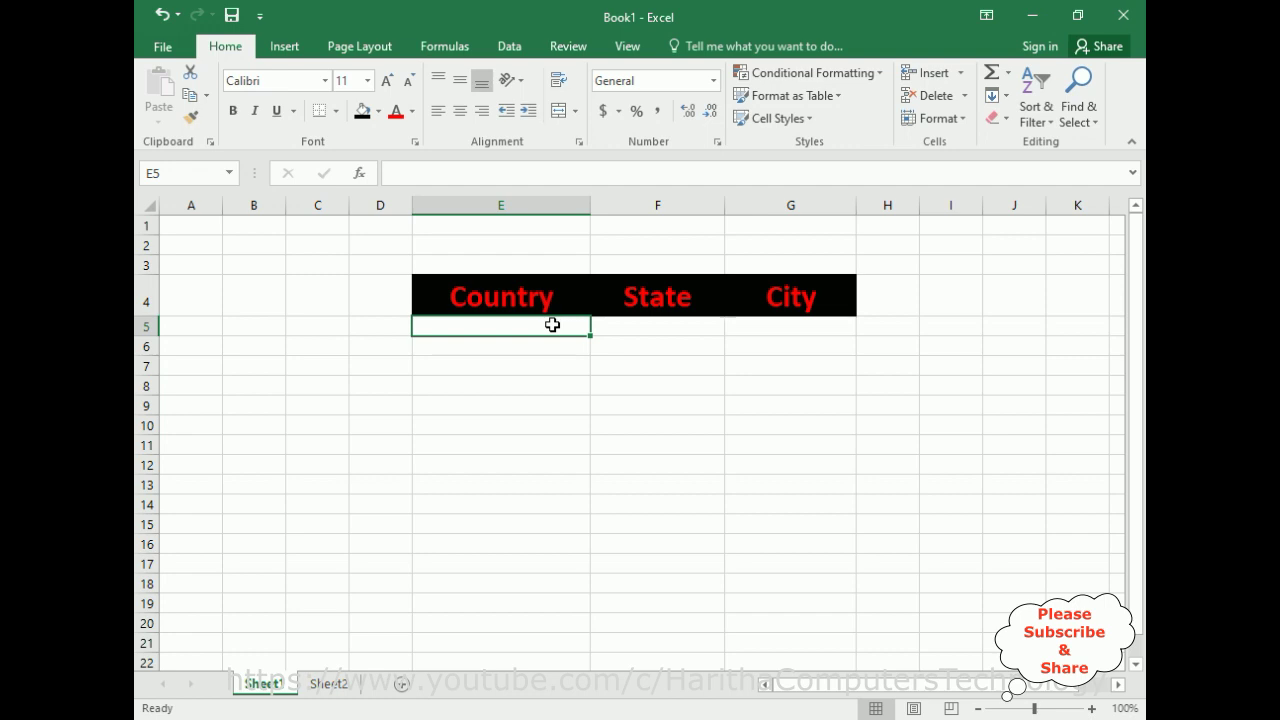
pyautogui.click(337, 688)
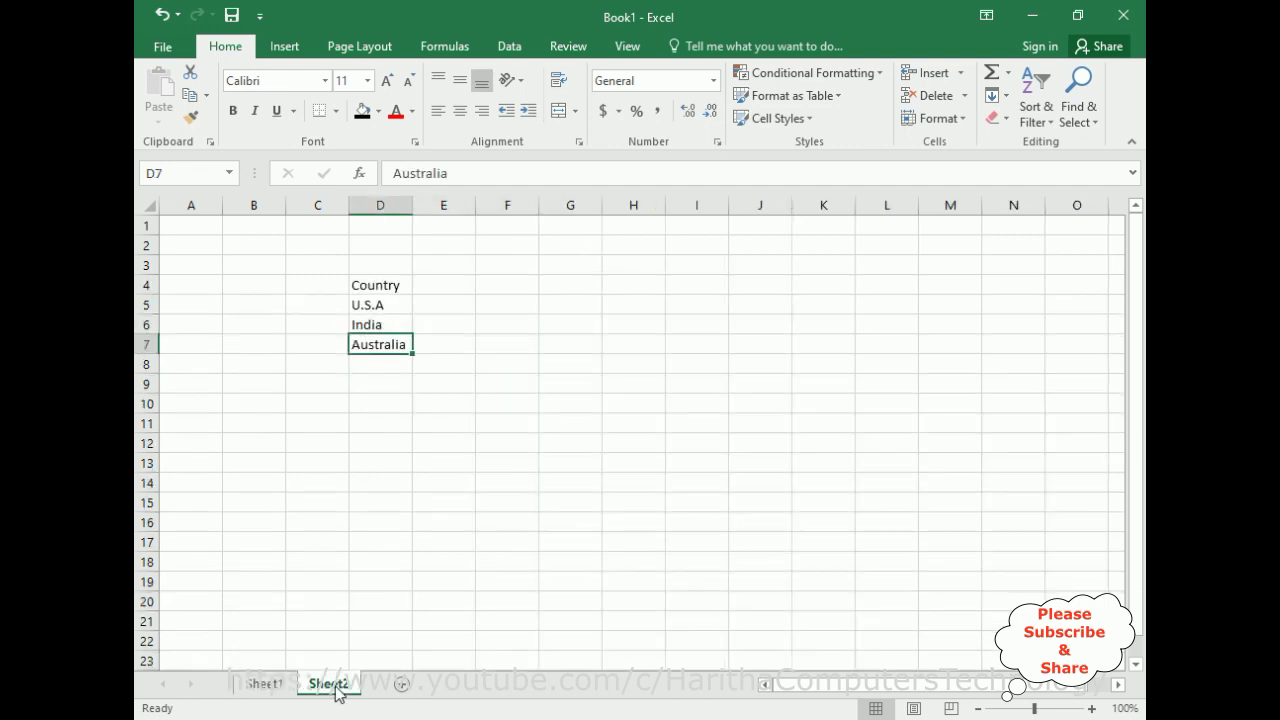
# Create a named range from the country list in D4:D7, taking the name from the top row.
pyautogui.click(376, 286)
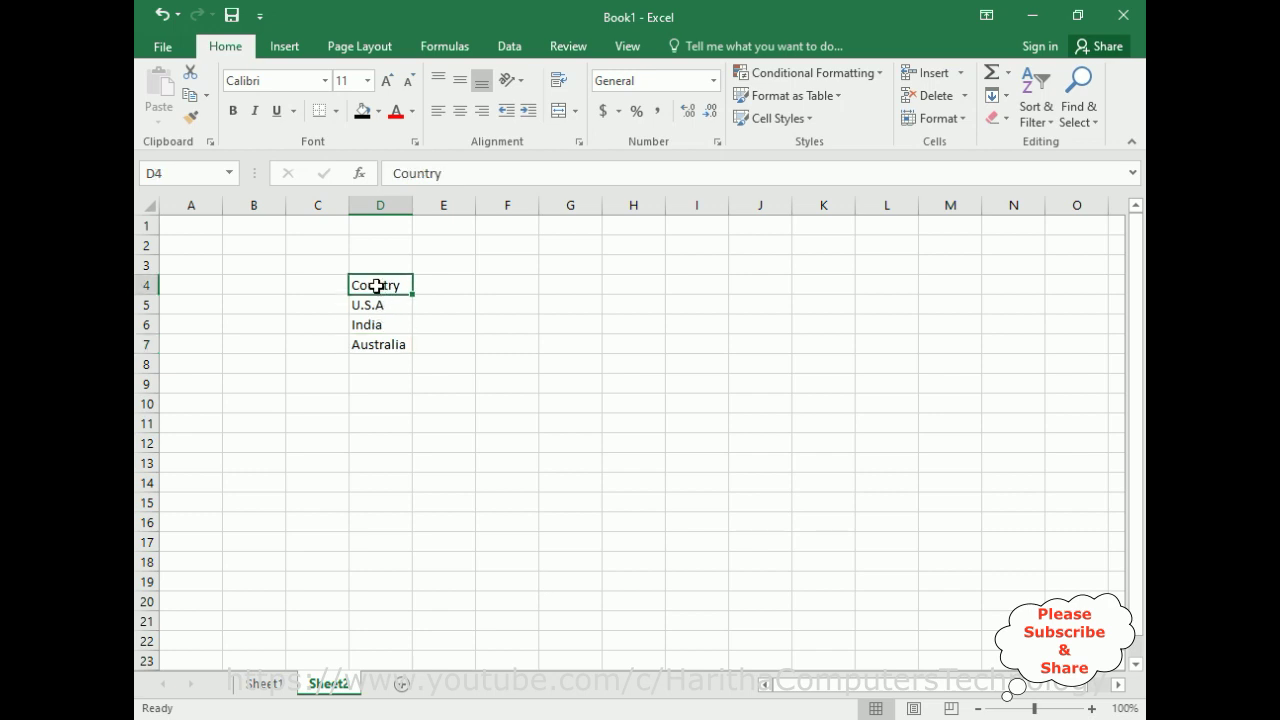
pyautogui.moveTo(376, 286); pyautogui.dragTo(375, 345)
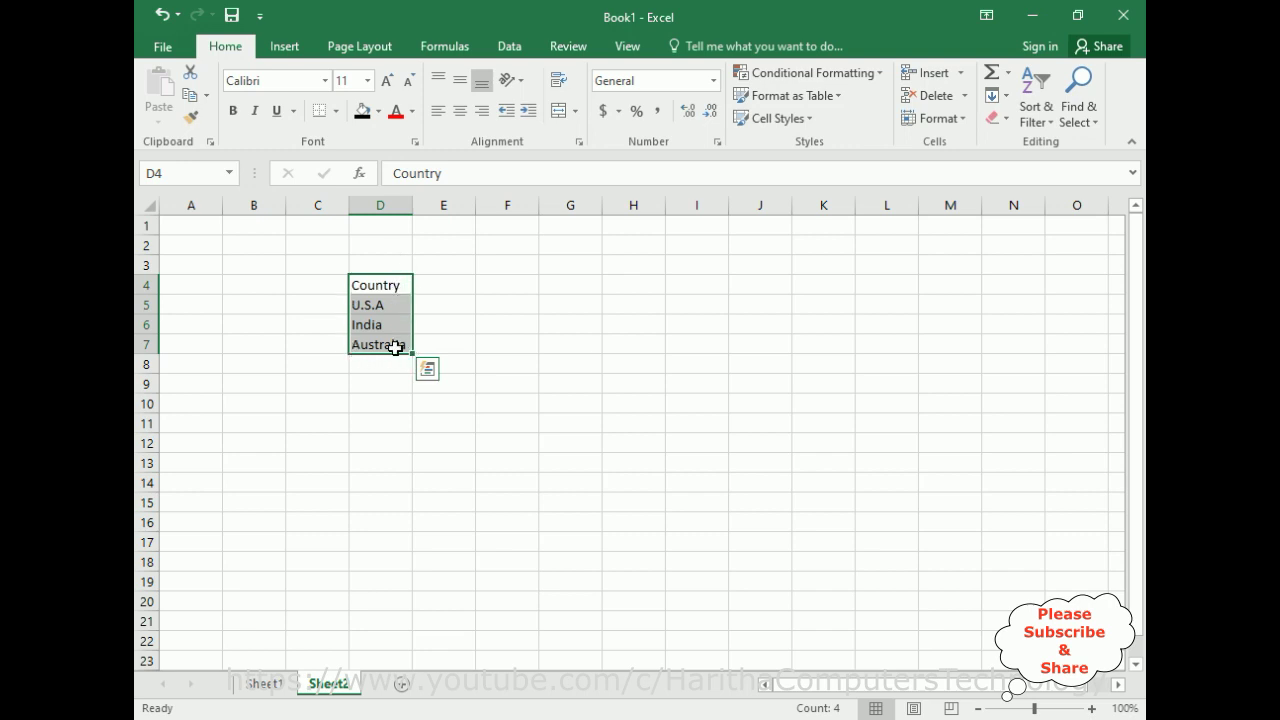
pyautogui.click(445, 50)
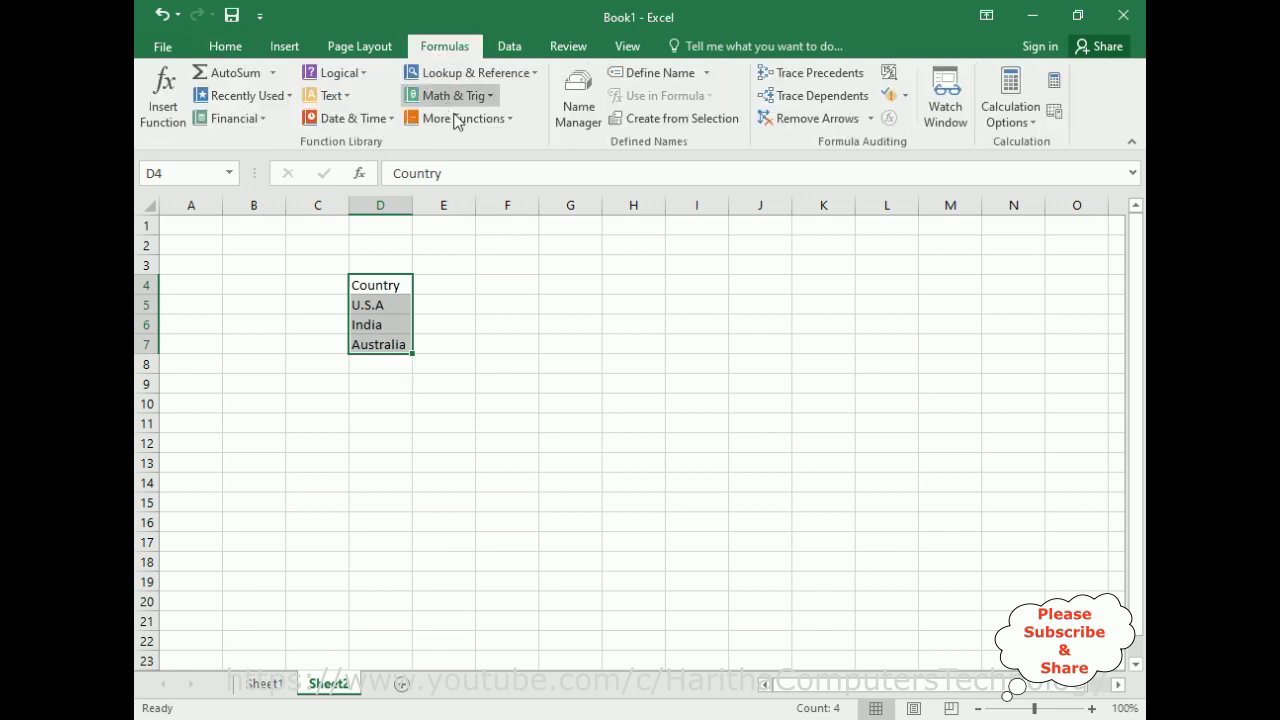
pyautogui.click(660, 120)
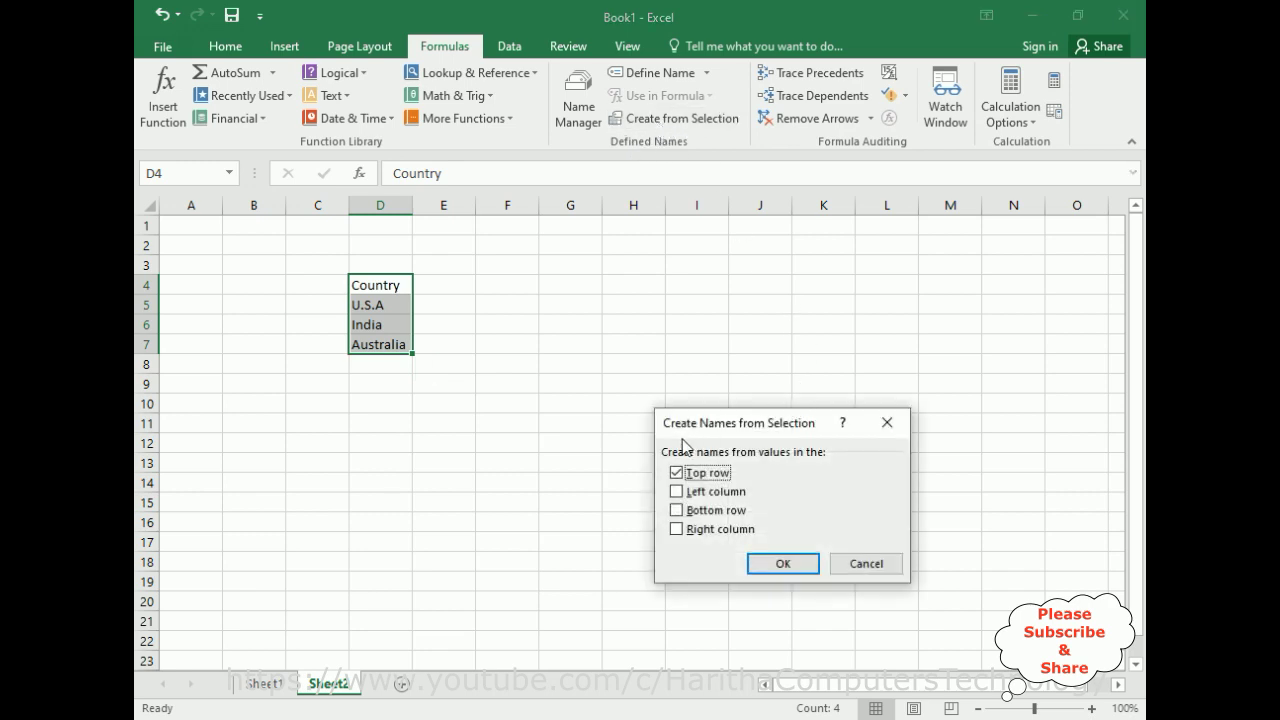
pyautogui.moveTo(788, 424); pyautogui.dragTo(744, 297)
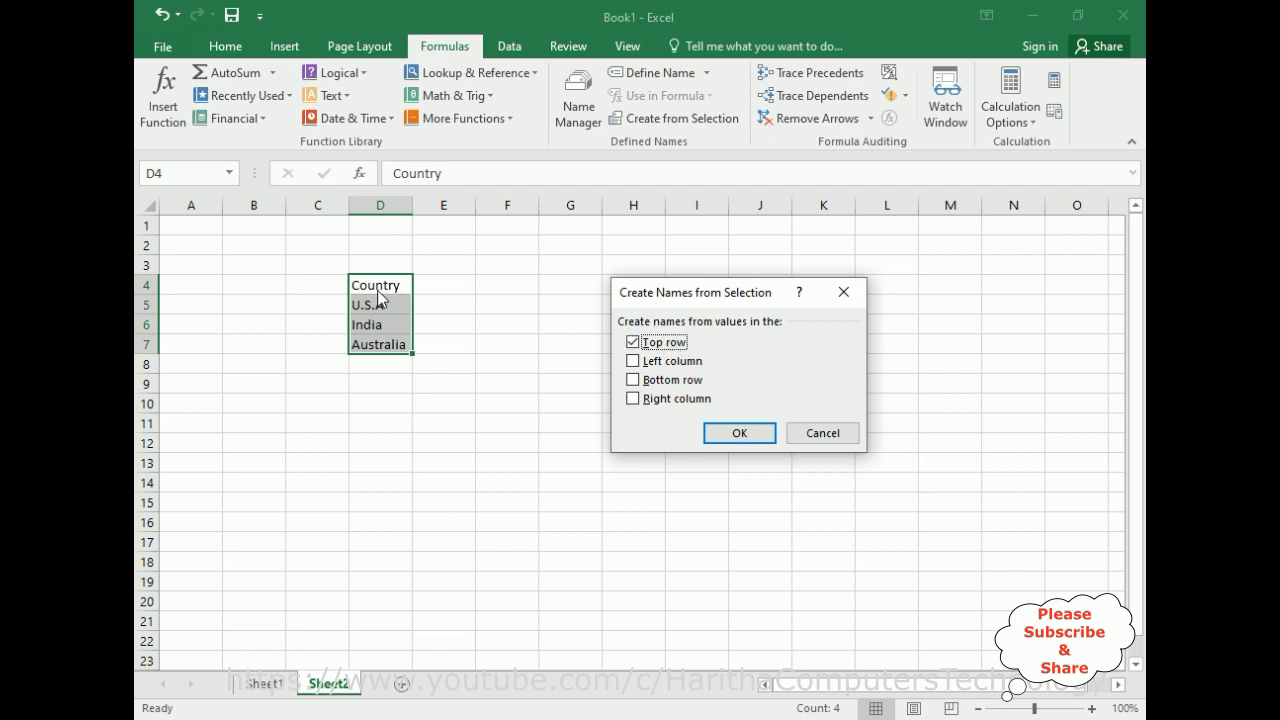
pyautogui.click(738, 436)
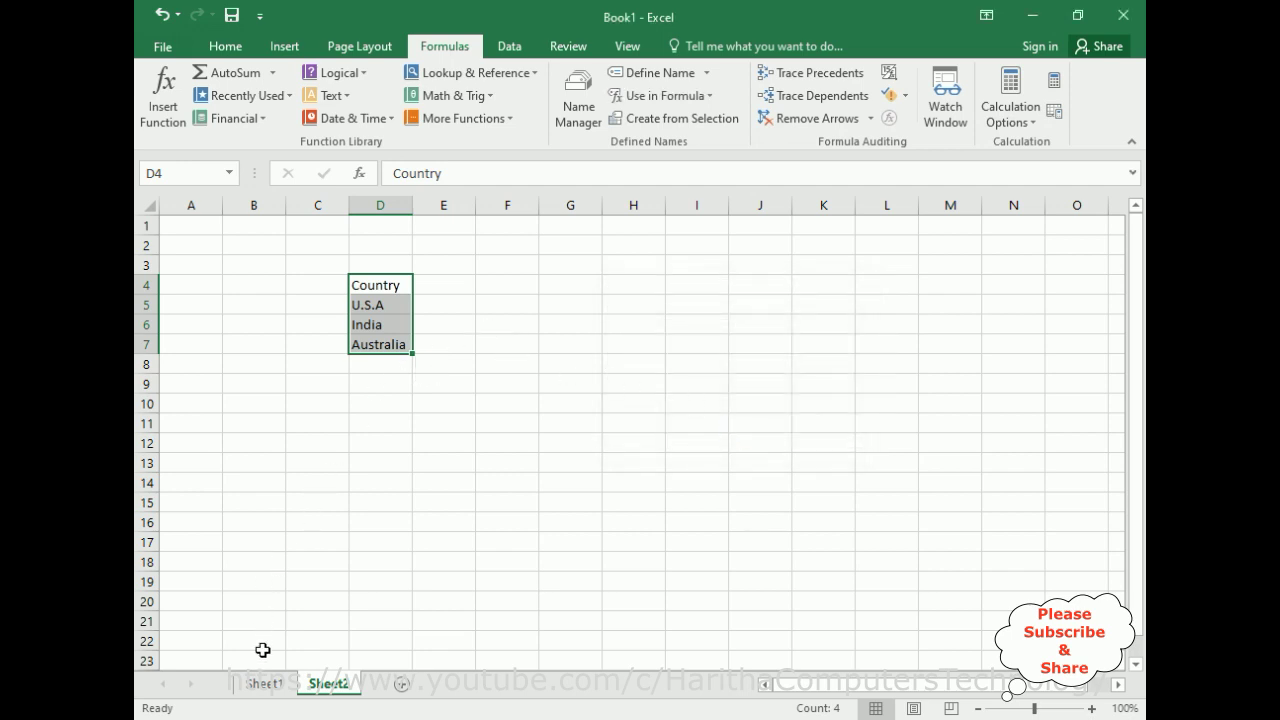
# On Sheet1, add a List data validation to cell E5 with the named range Country as its source.
pyautogui.click(265, 686)
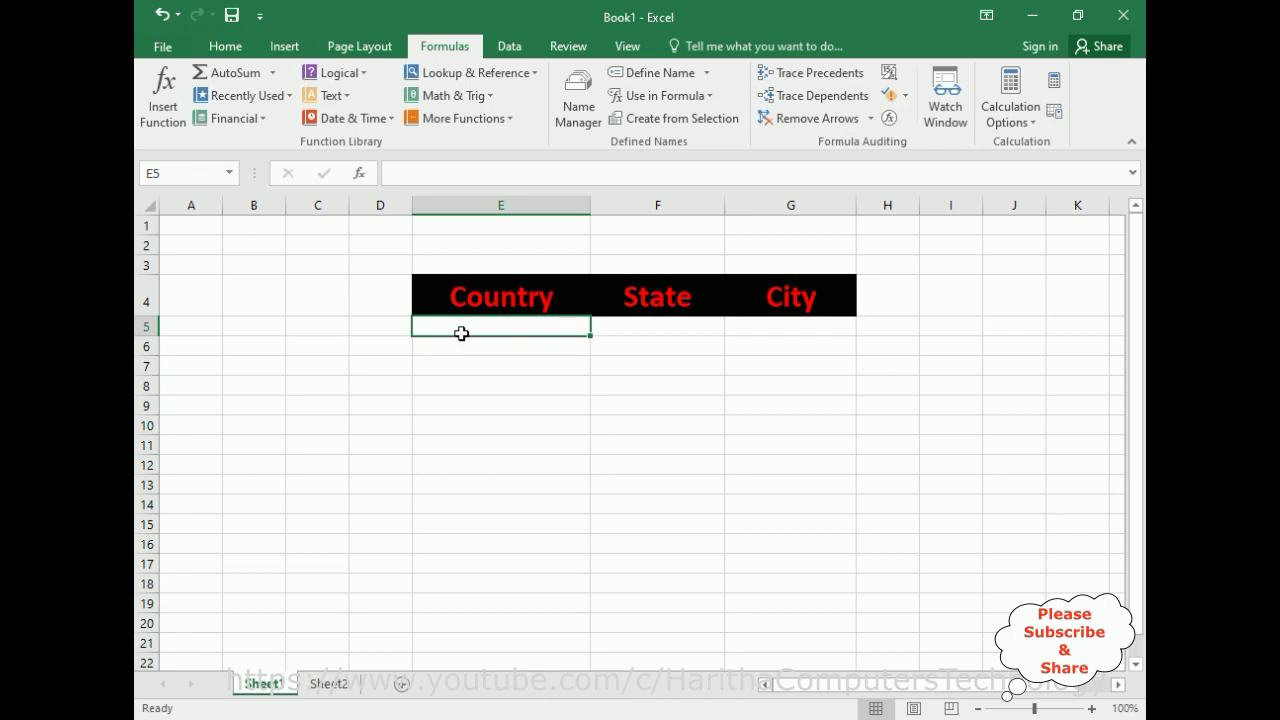
pyautogui.click(509, 48)
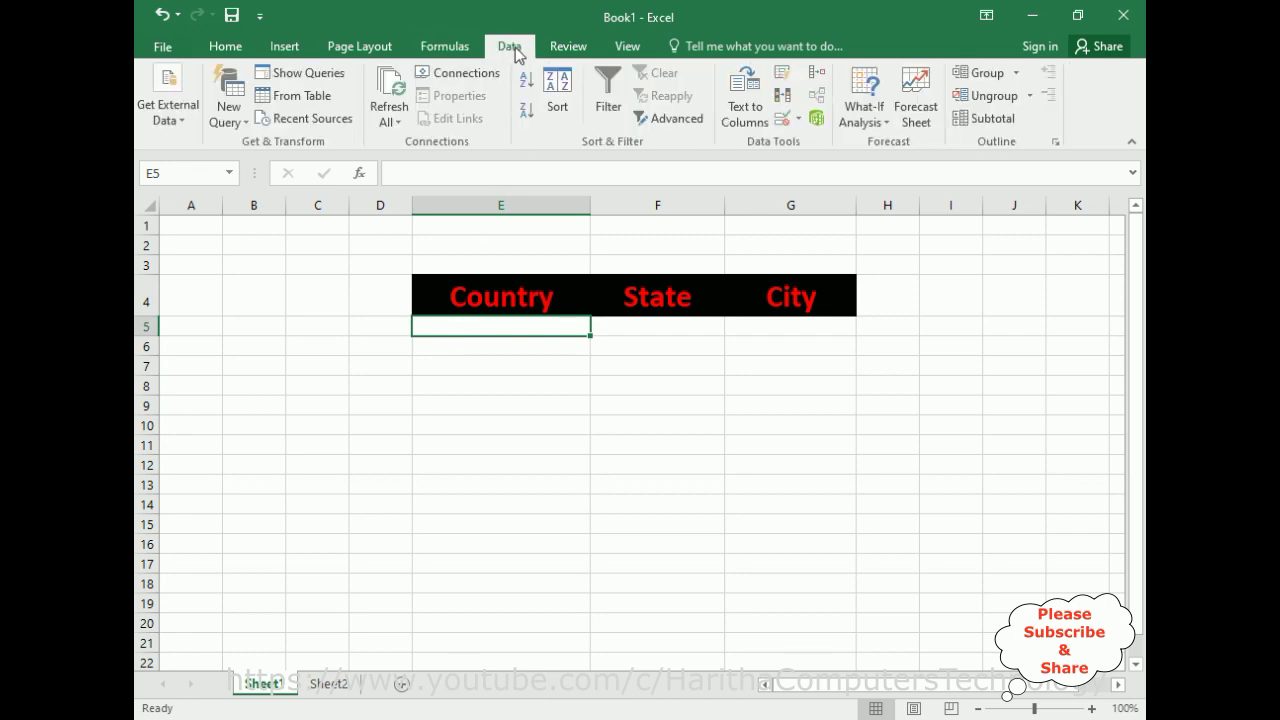
pyautogui.click(799, 119)
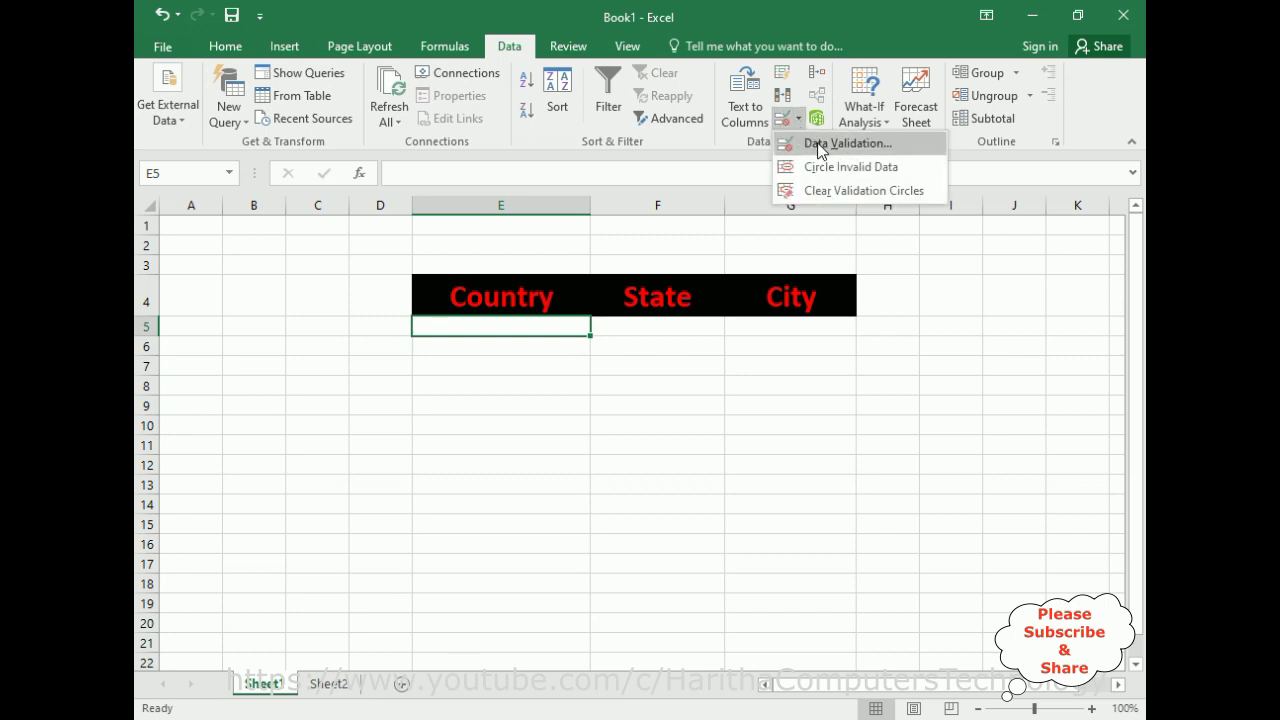
pyautogui.click(817, 146)
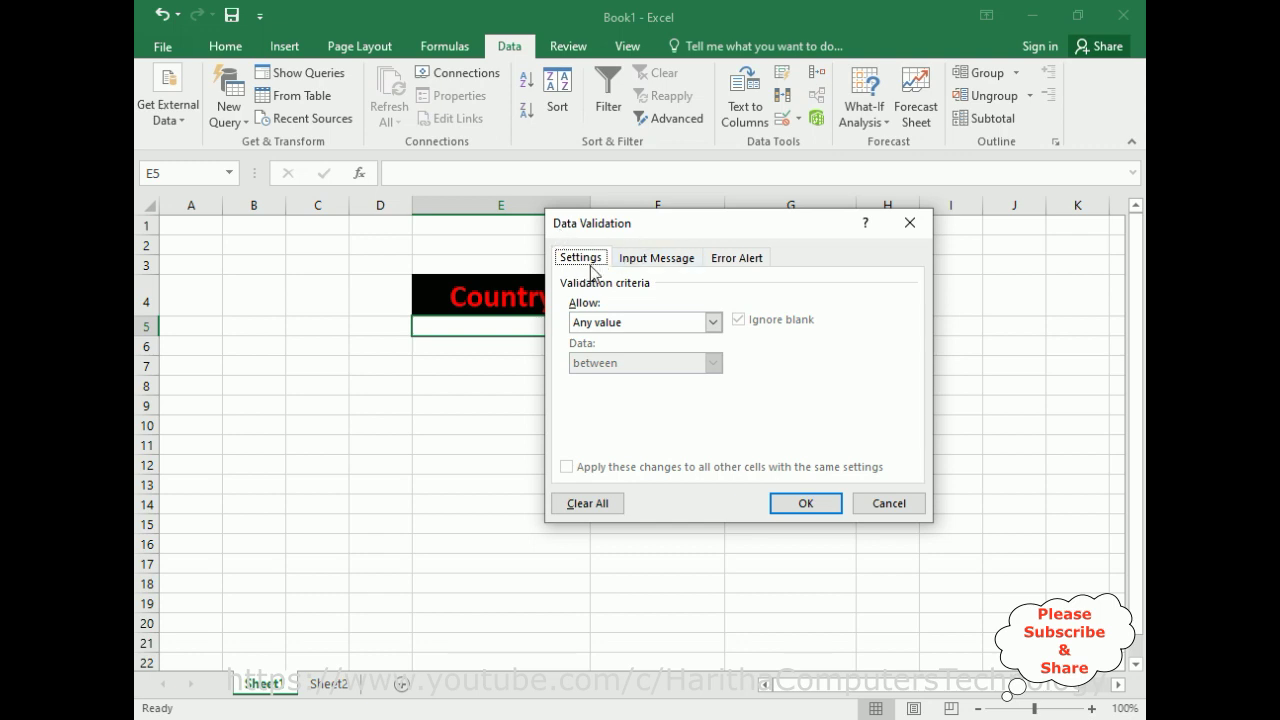
pyautogui.click(714, 324)
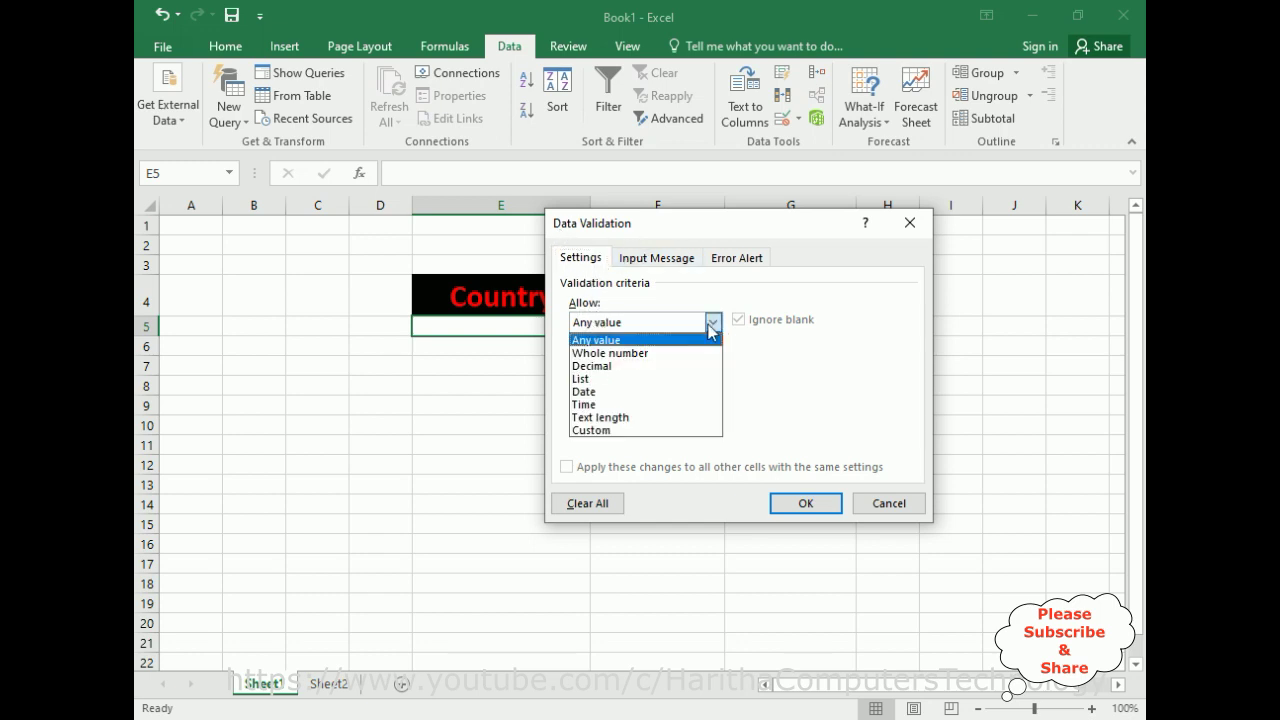
pyautogui.click(590, 379)
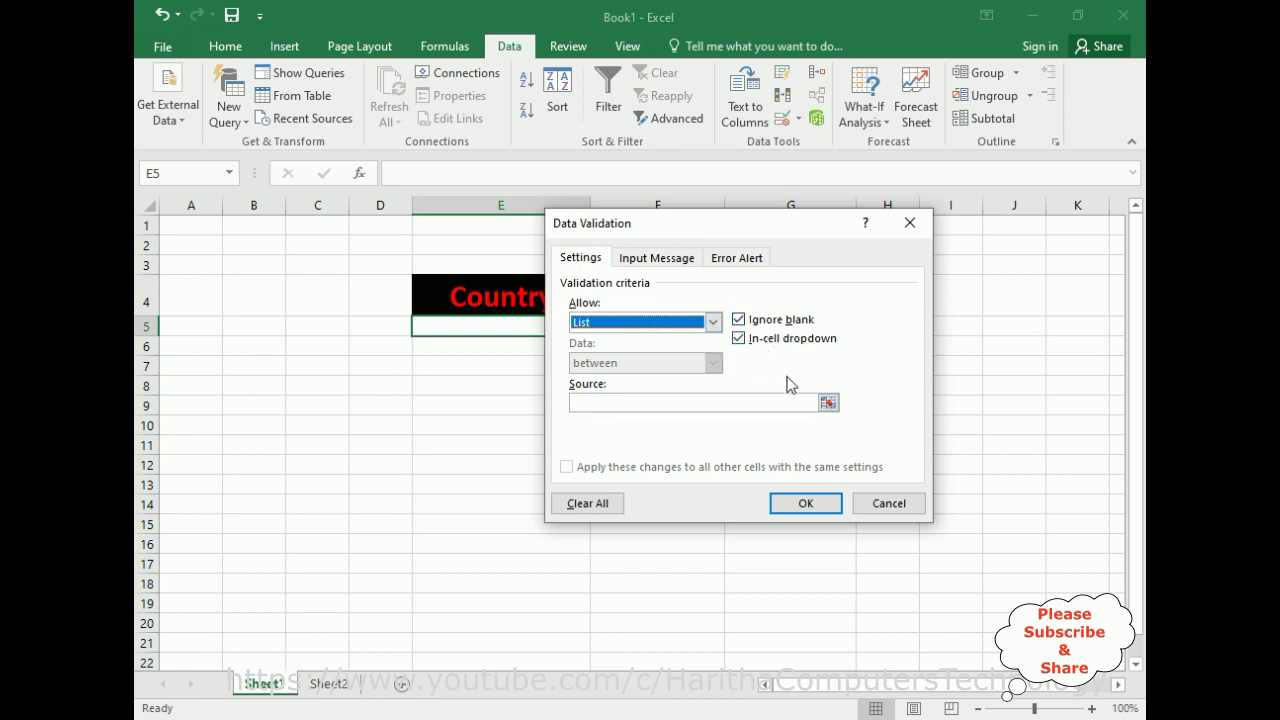
pyautogui.click(590, 403)
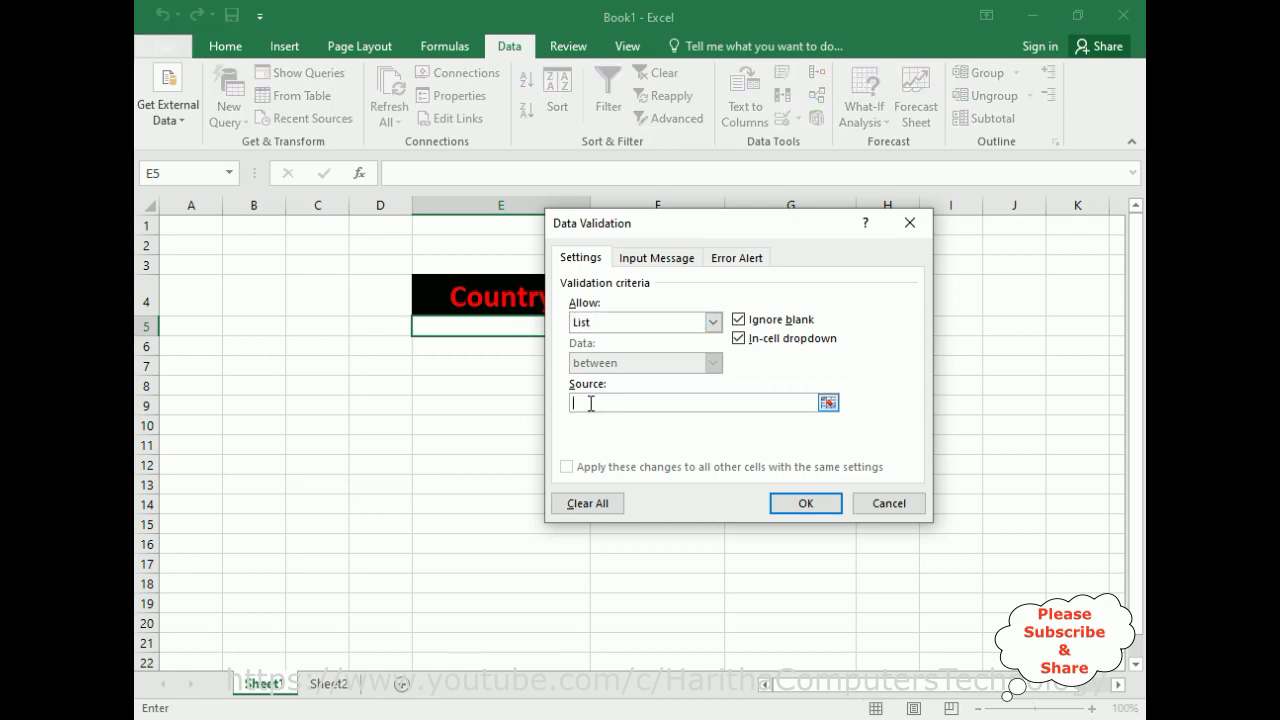
pyautogui.press('F3')
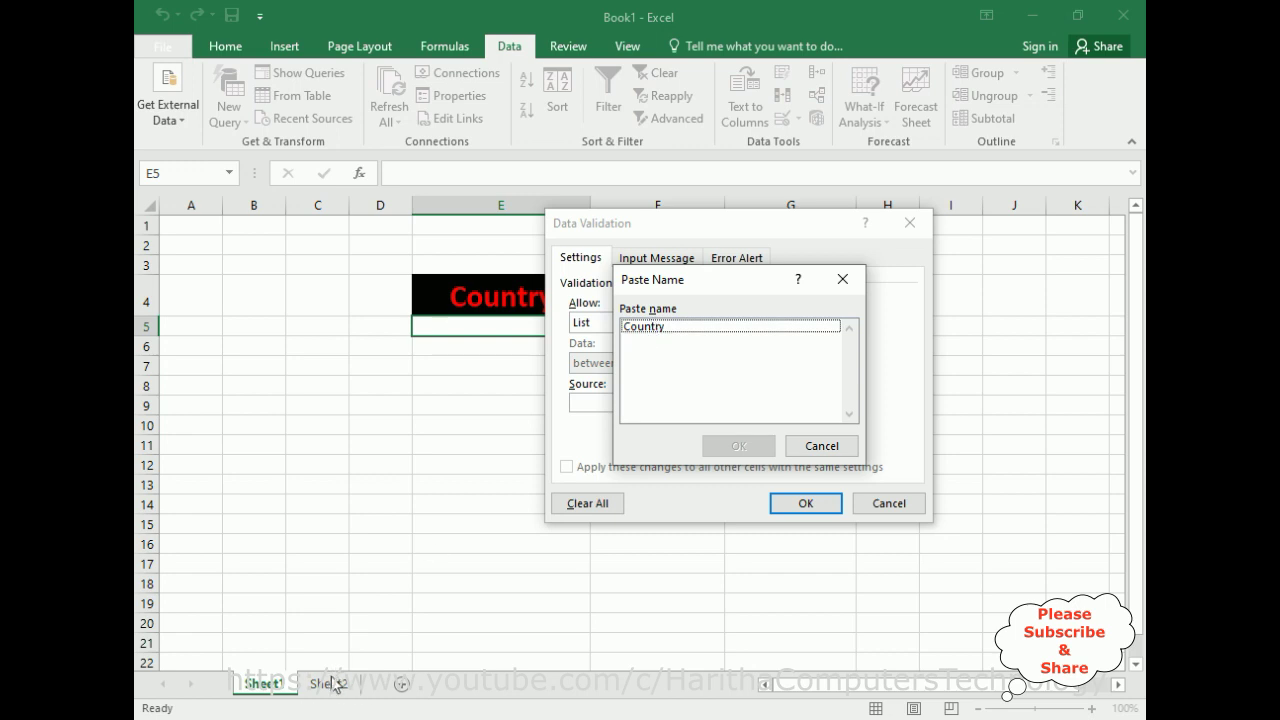
pyautogui.click(647, 328)
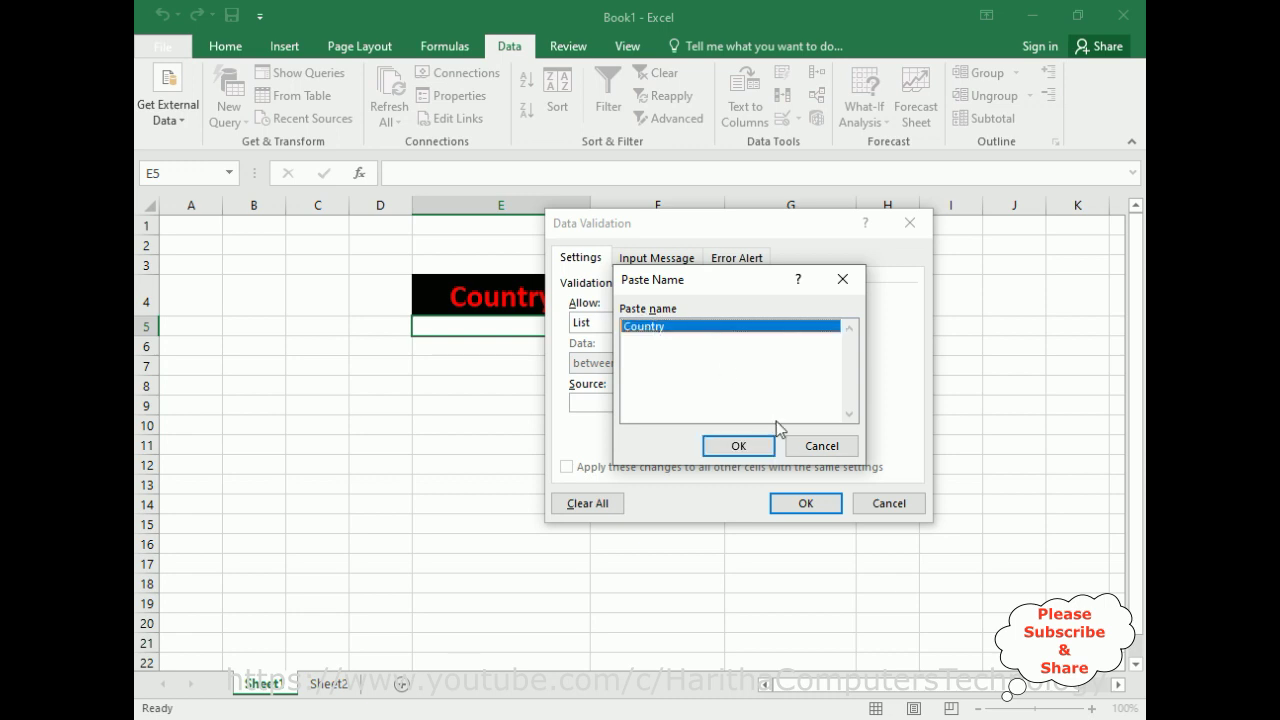
pyautogui.click(738, 446)
pyautogui.click(805, 503)
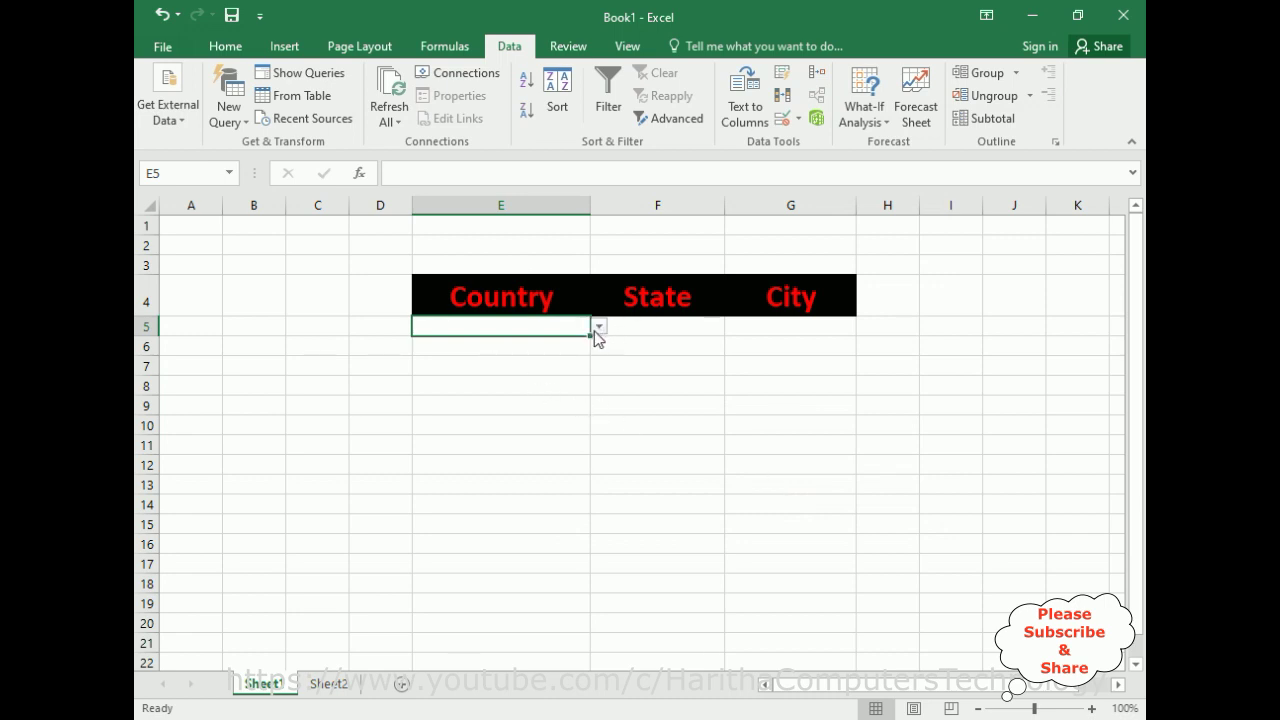
# Compare the drop-down list in E5 with the country list on Sheet2 and choose India in E5.
pyautogui.click(597, 328)
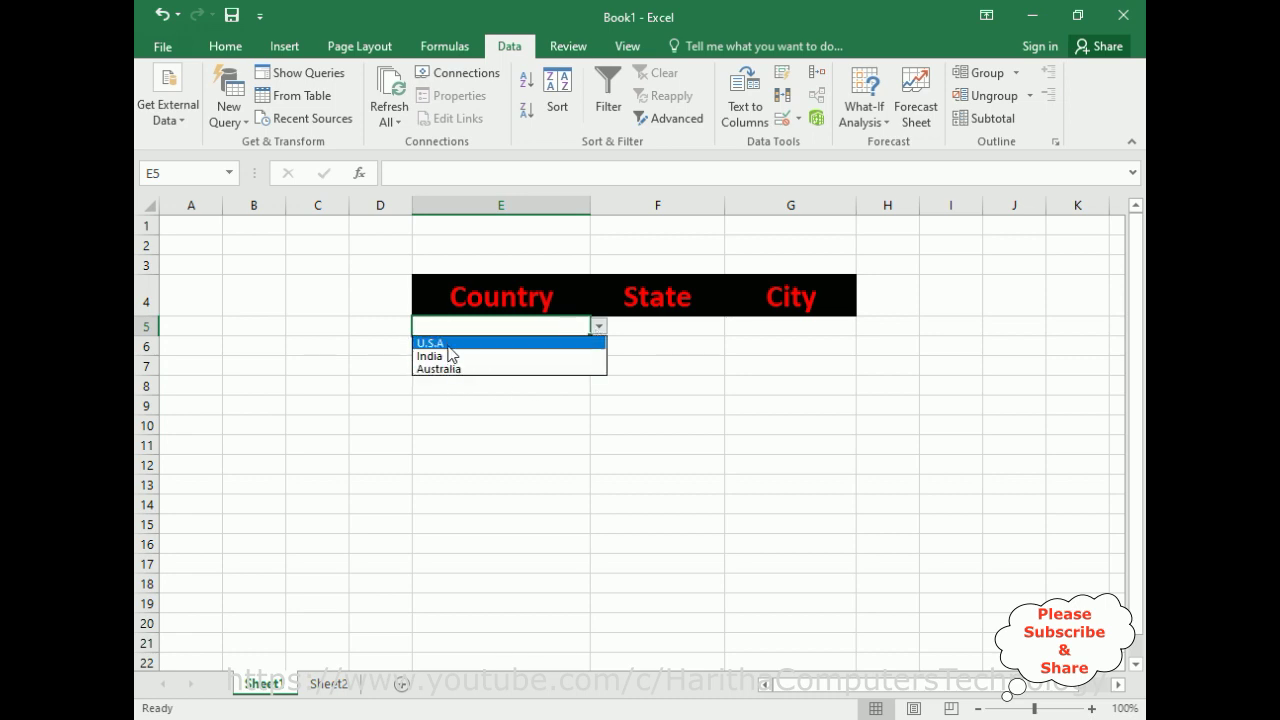
pyautogui.click(320, 684)
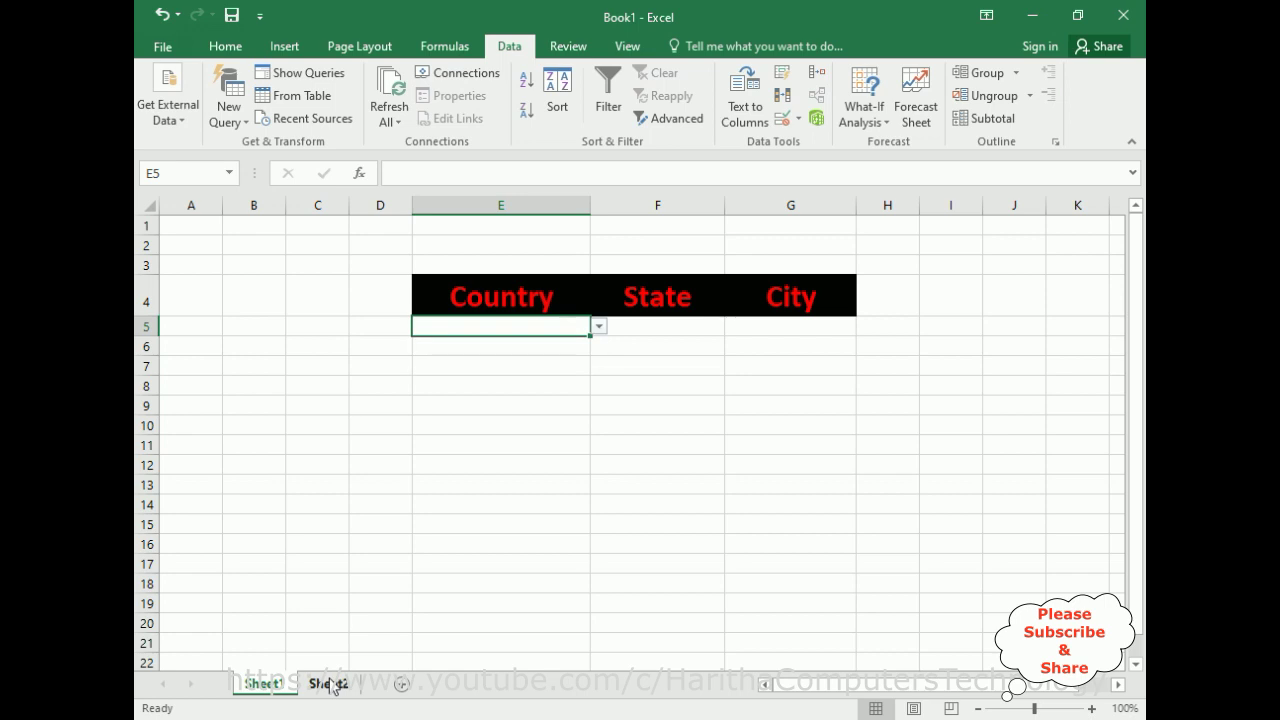
pyautogui.click(329, 684)
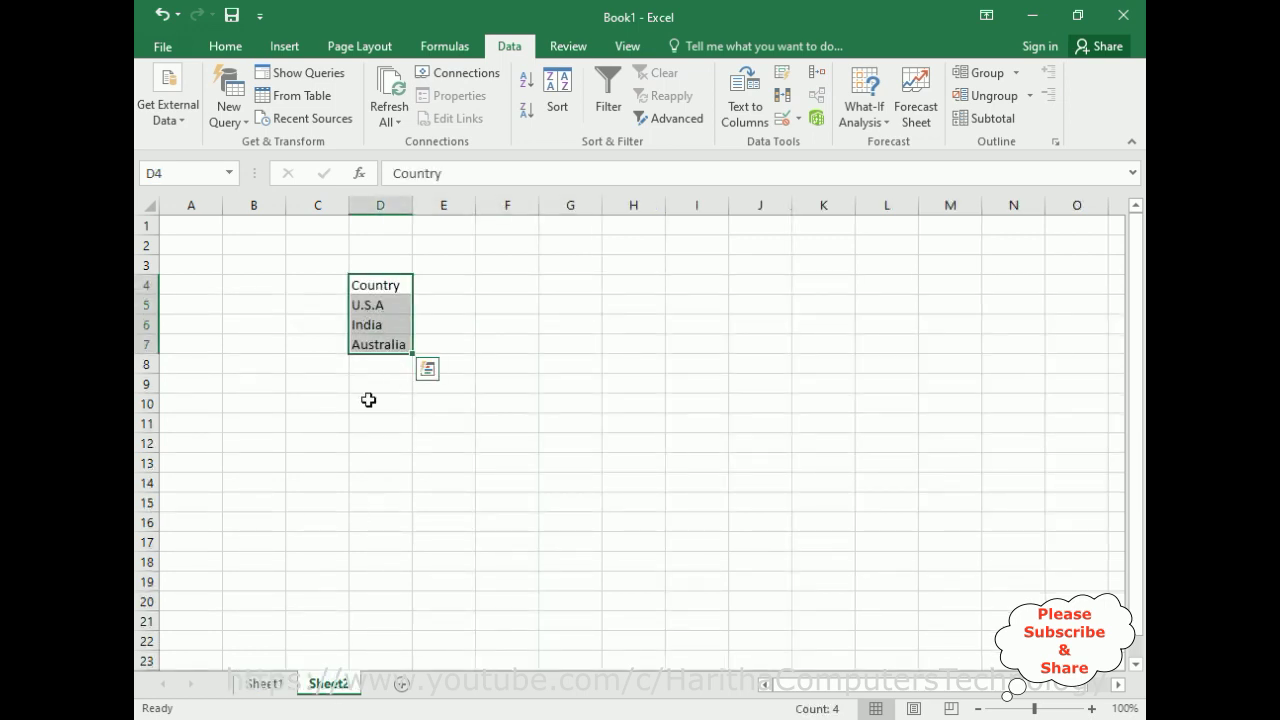
pyautogui.click(268, 685)
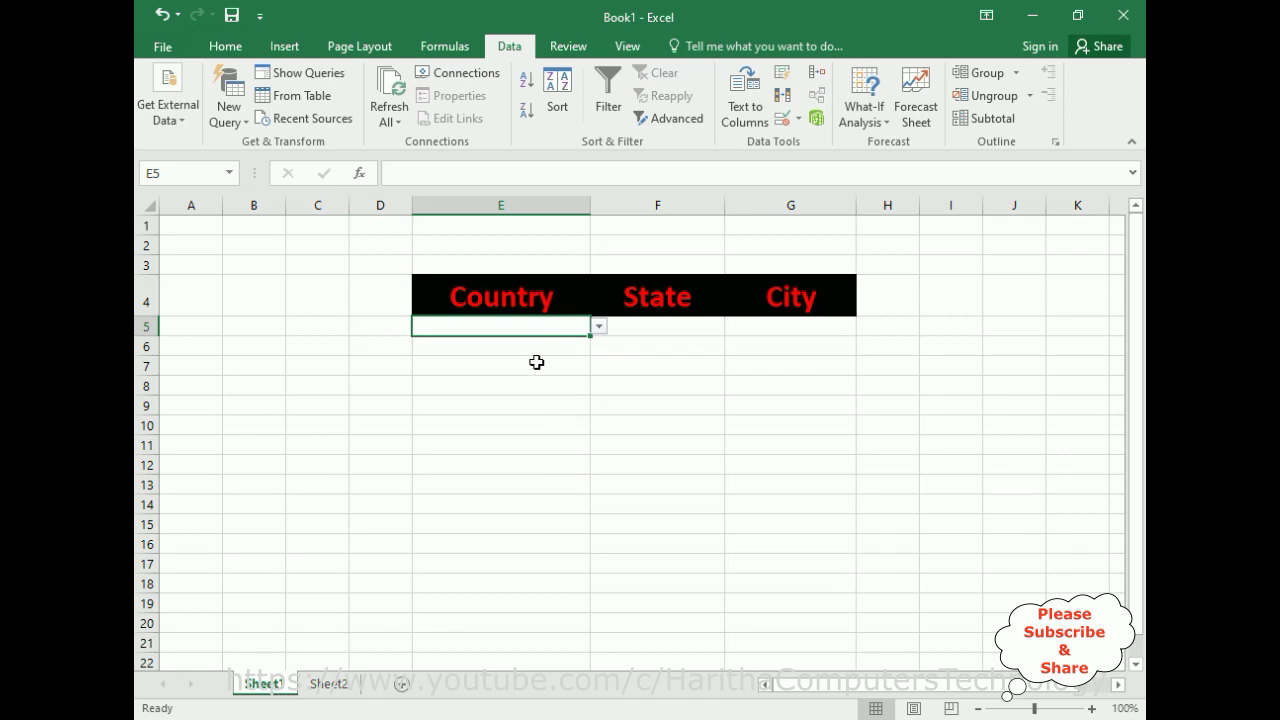
pyautogui.click(598, 326)
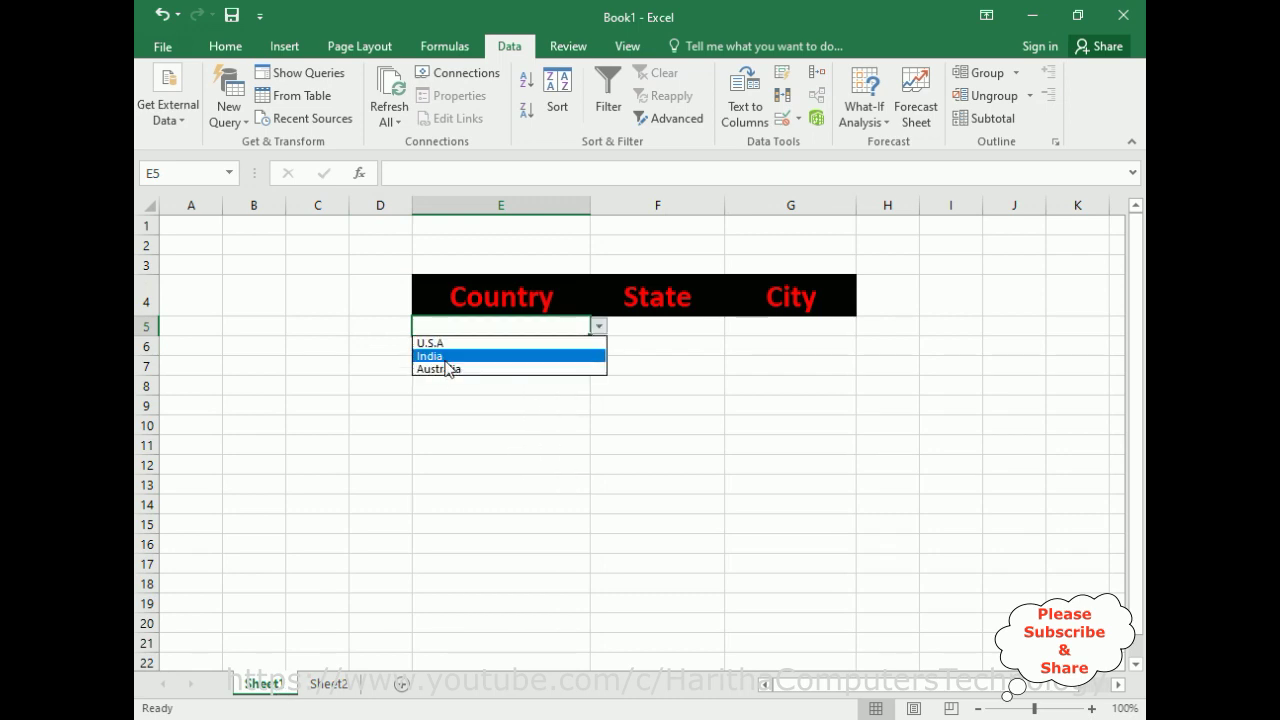
pyautogui.click(440, 356)
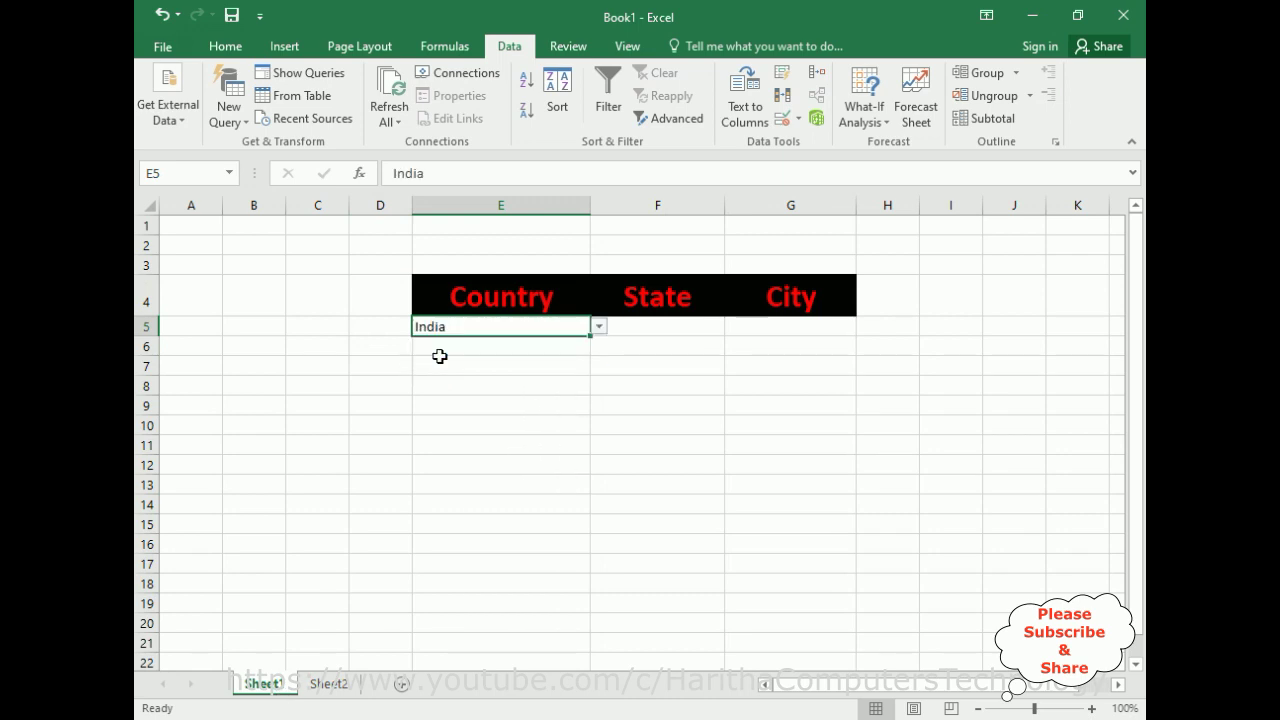
pyautogui.click(598, 327)
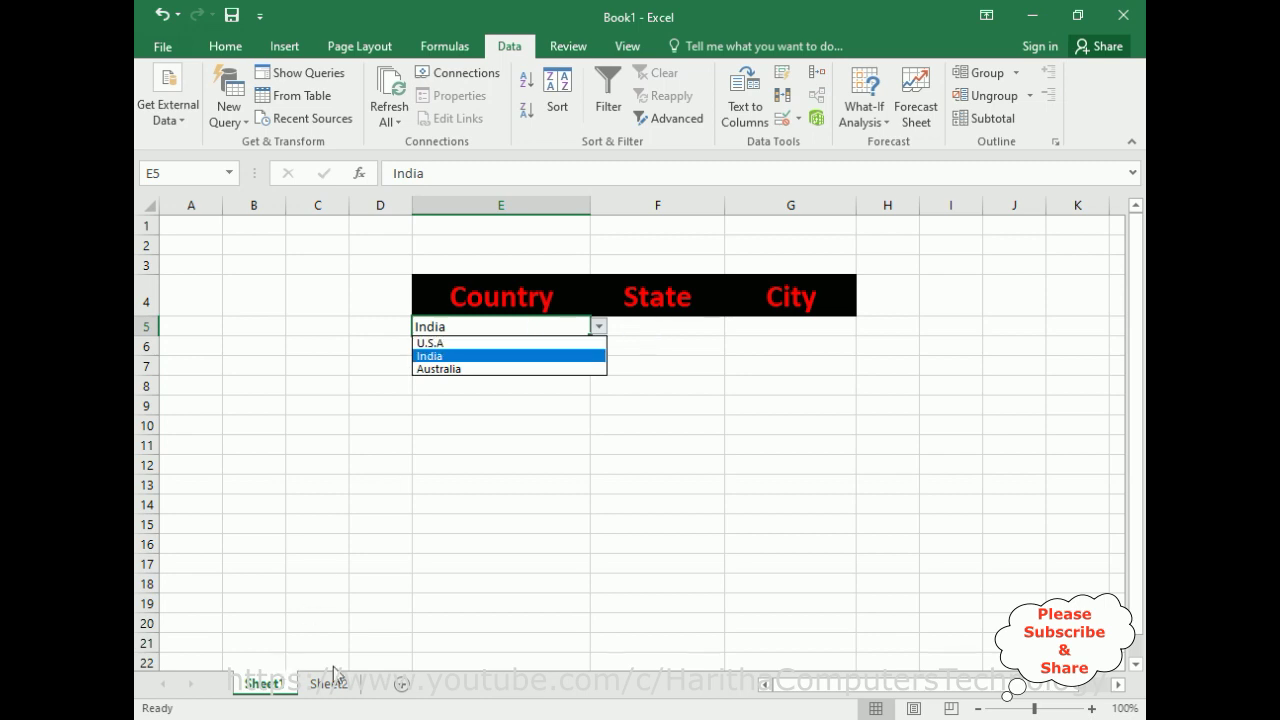
pyautogui.click(516, 356)
# On Sheet2, fill F4:H8 with U.S.A (California, Washington, Texas), India (A.P, Telanagana, Tamilnadu, Maharastra) and Australia (New South Wales, Queensland, Victoria).
pyautogui.click(328, 683)
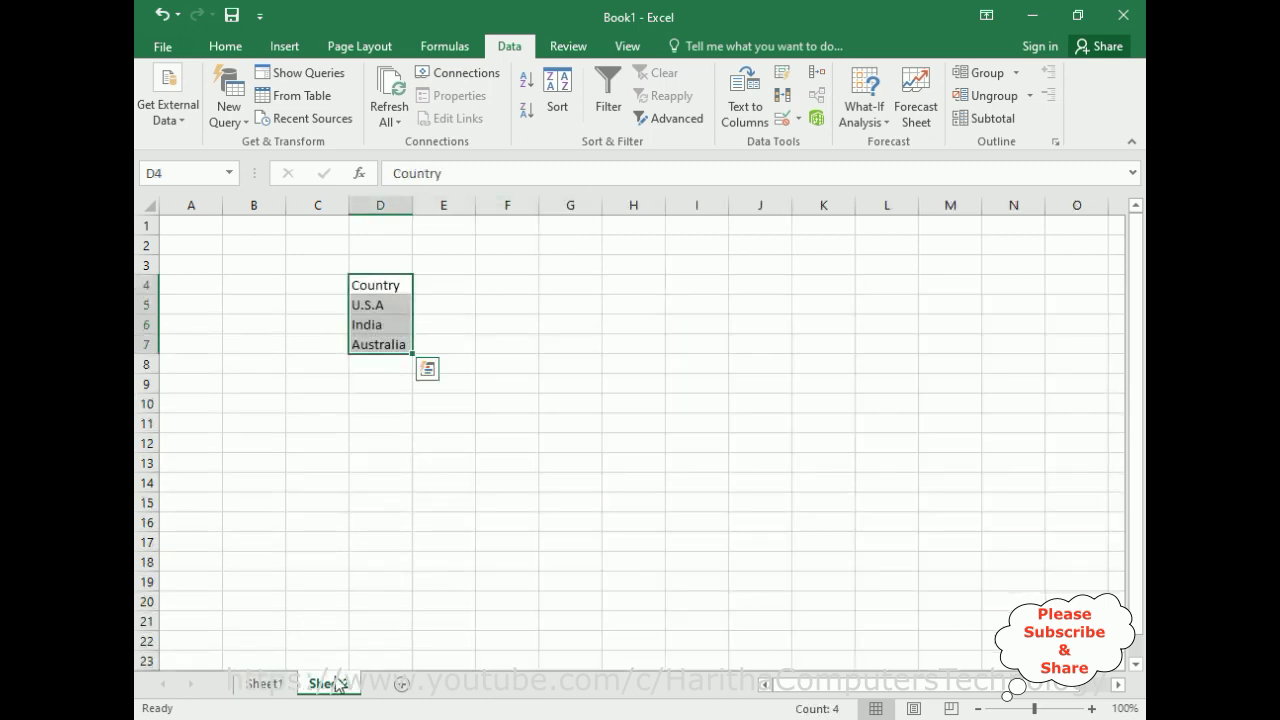
pyautogui.click(502, 286)
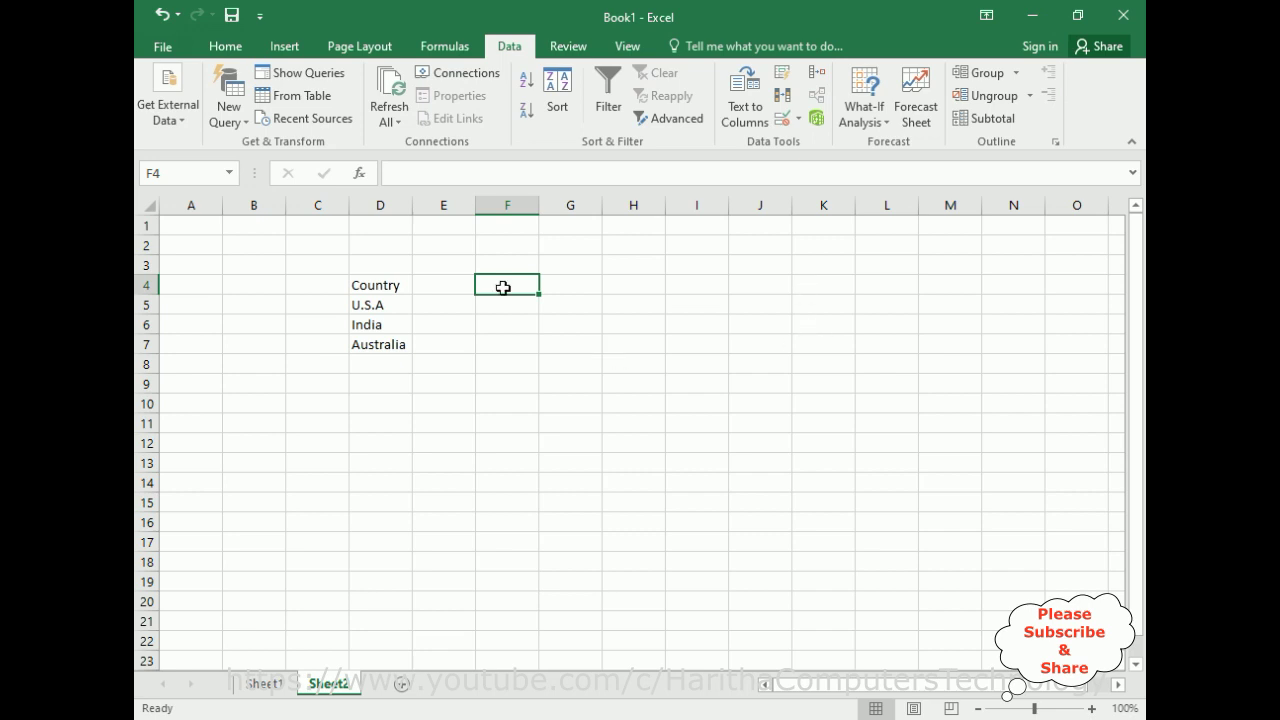
pyautogui.write('U.S.A\tIndia\tAustralia California\tA.P\tNew South Wales Washington\tTelanagana\tQueensland Texas\tTamilnadu\tVictoria \tMaharastra')
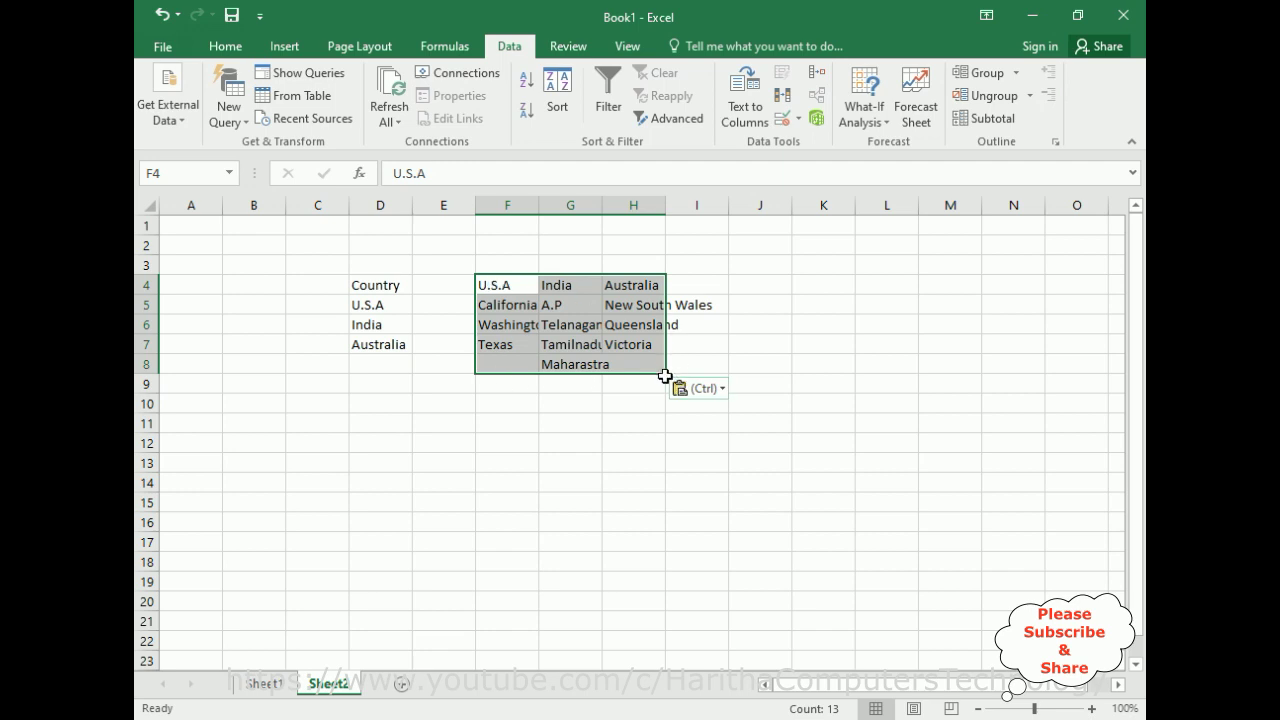
# Widen columns F, G and H so that all the state names fit inside their cells.
pyautogui.moveTo(538, 208); pyautogui.dragTo(798, 208)
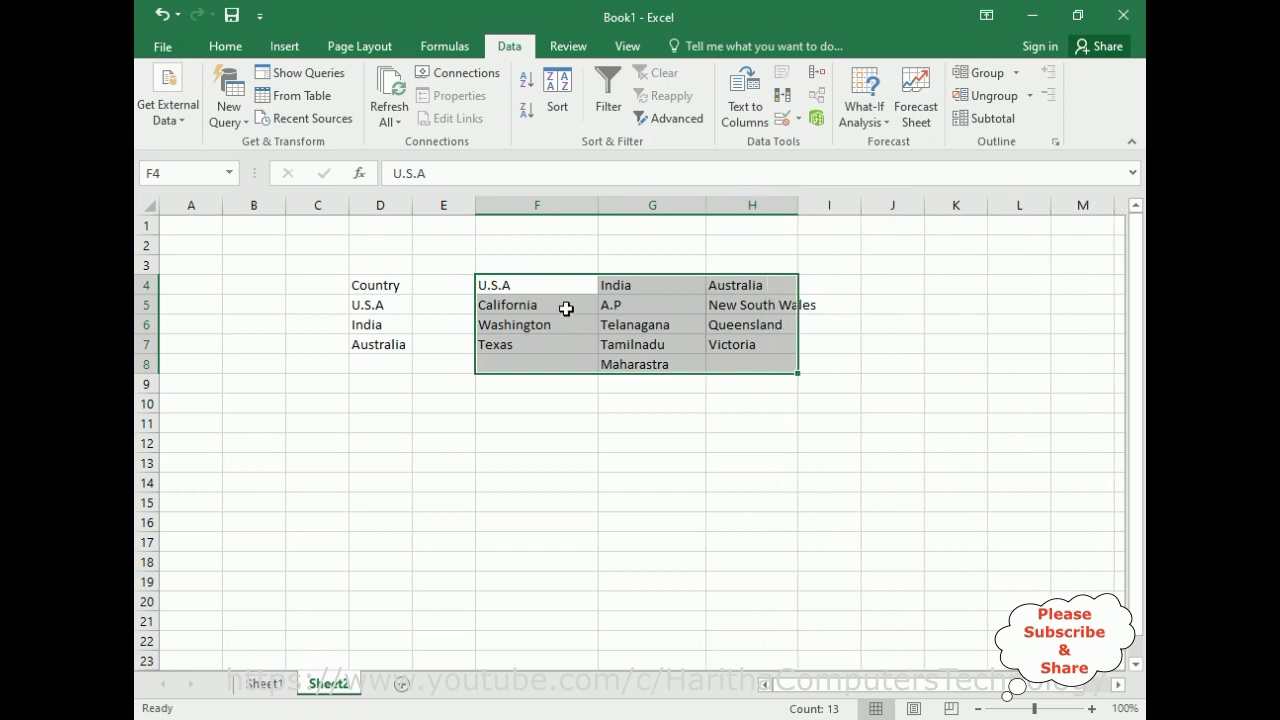
pyautogui.click(900, 343)
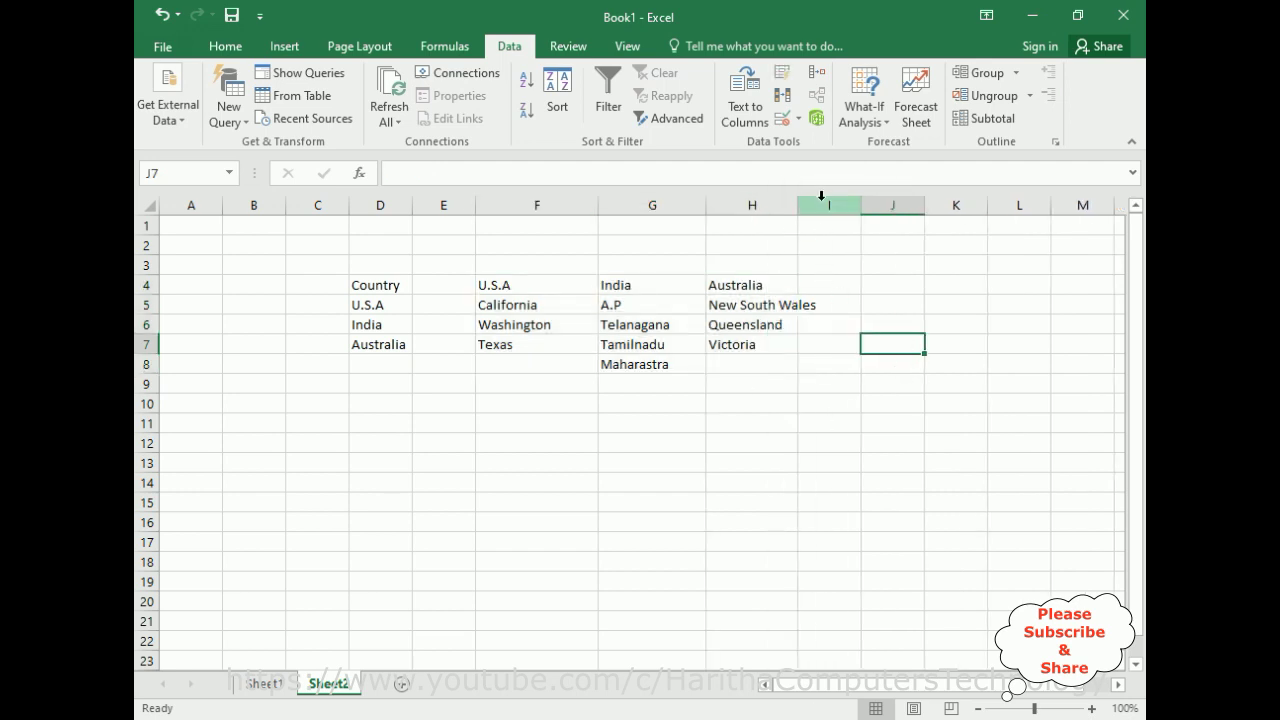
pyautogui.moveTo(798, 206); pyautogui.dragTo(830, 206)
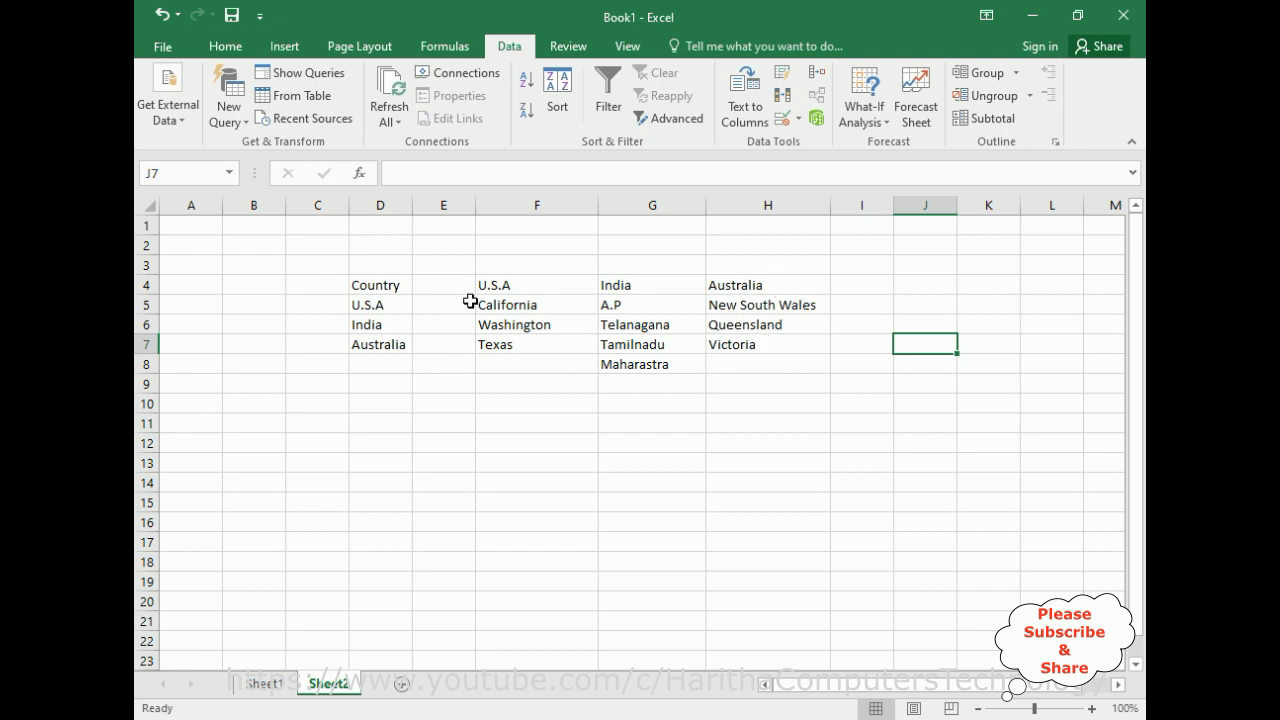
# Create named ranges from the state lists in F4:H8 on Sheet2, taking the names from the top row only.
pyautogui.click(479, 281)
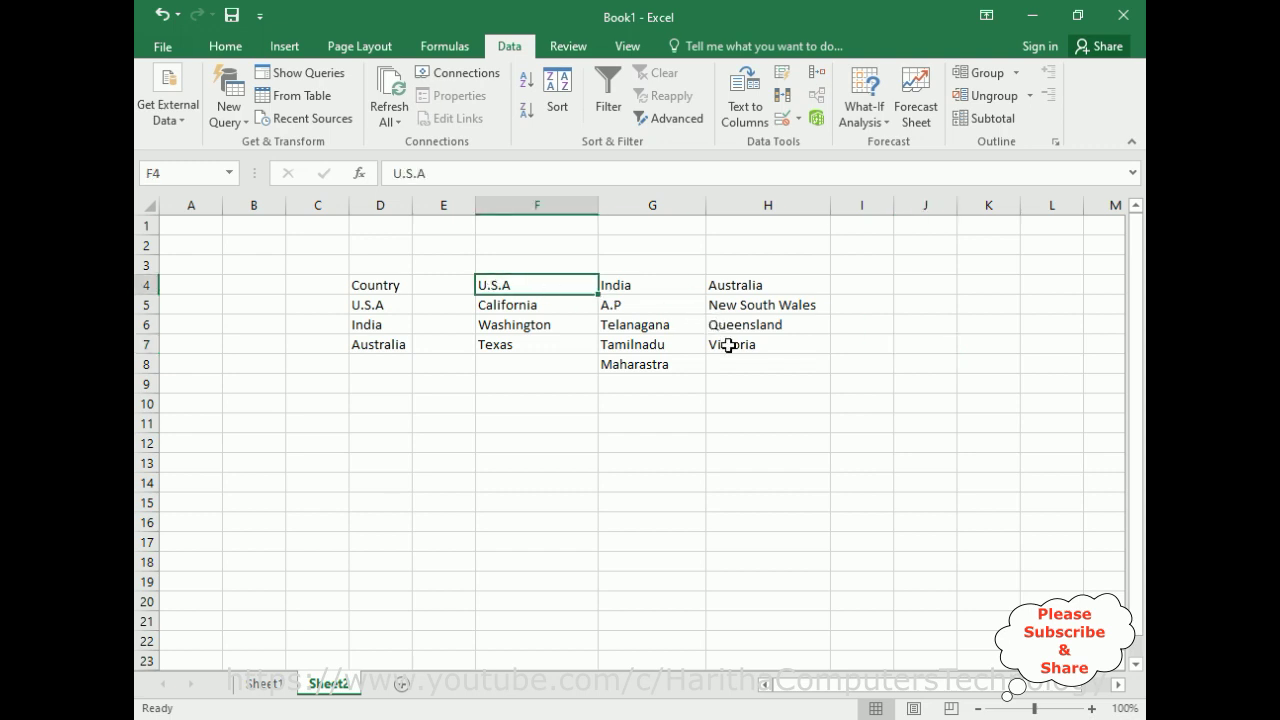
pyautogui.keyDown('shift'); pyautogui.click(823, 371); pyautogui.keyUp('shift')
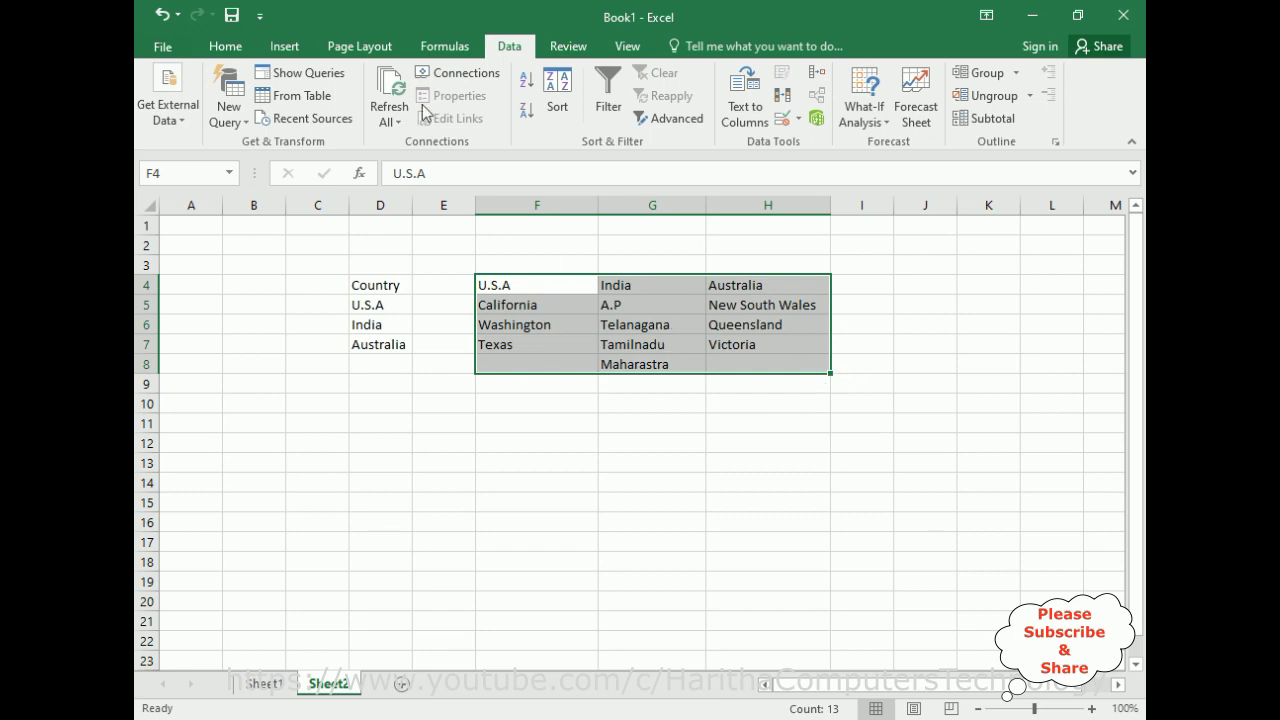
pyautogui.click(433, 43)
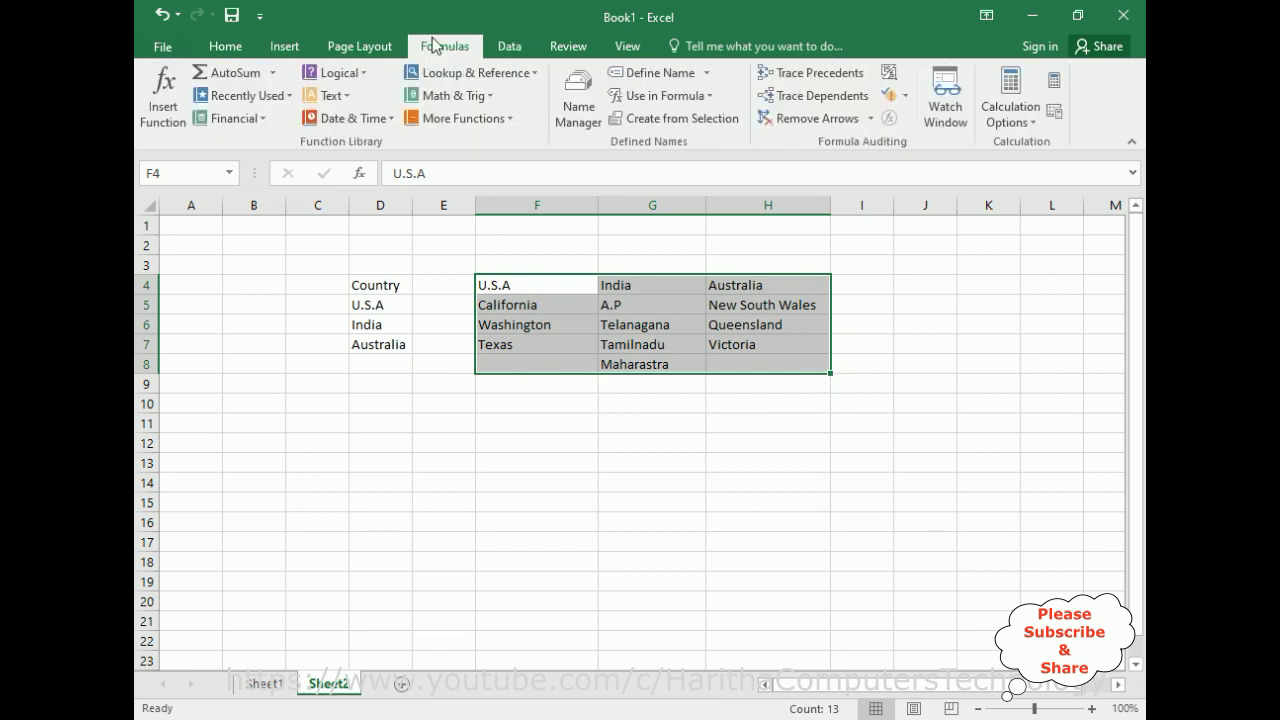
pyautogui.click(657, 120)
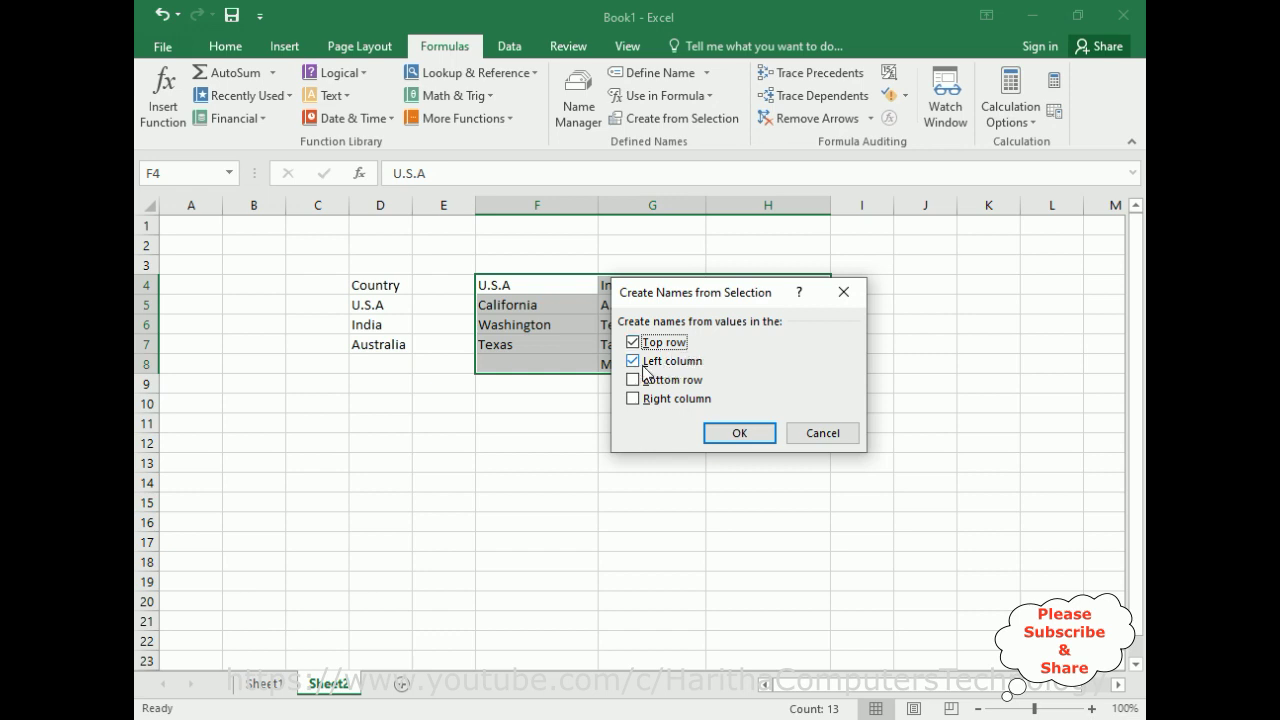
pyautogui.moveTo(720, 300); pyautogui.dragTo(836, 368)
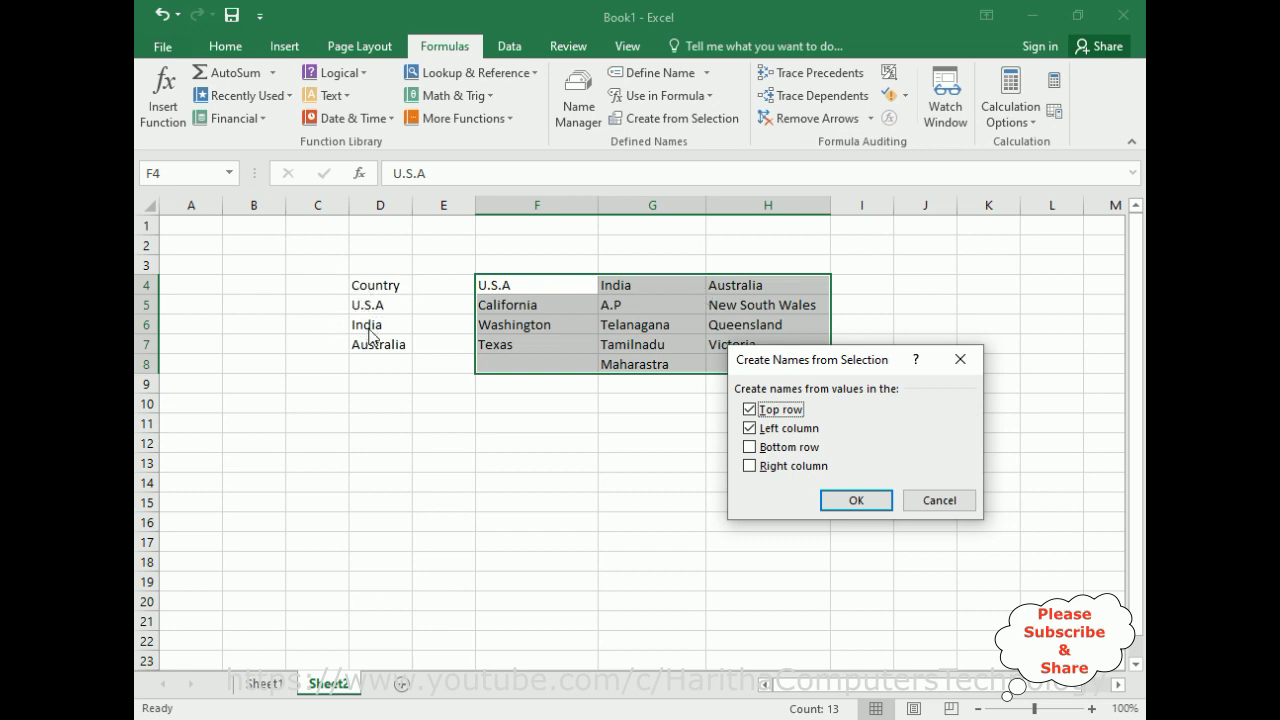
pyautogui.click(750, 430)
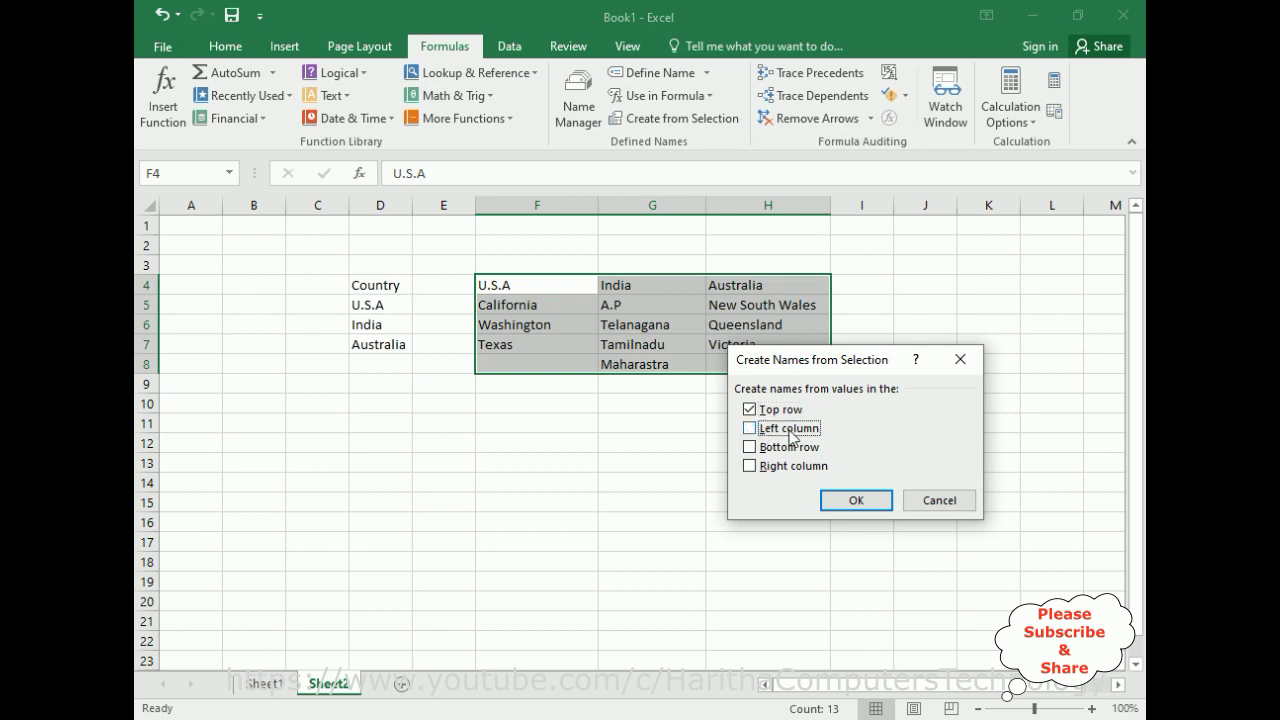
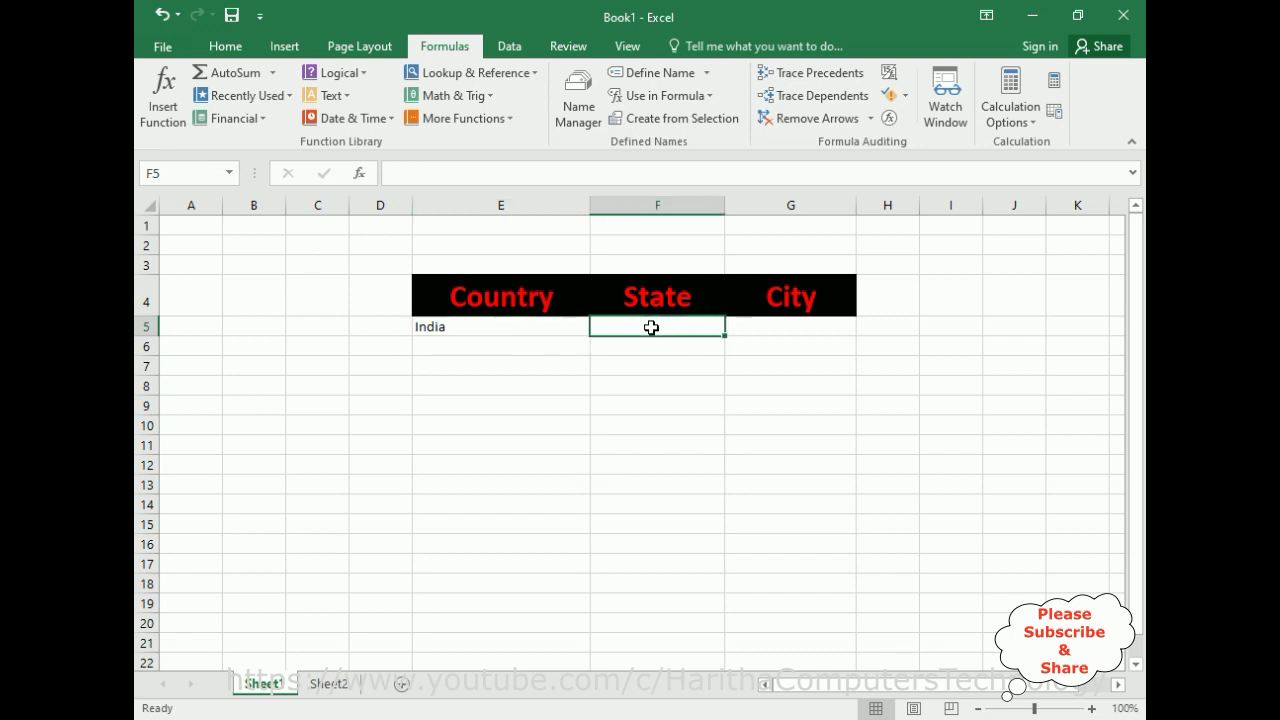
# On Sheet1, add a List data validation to cell F5 with =indirect($E$5) as its source.
pyautogui.click(507, 50)
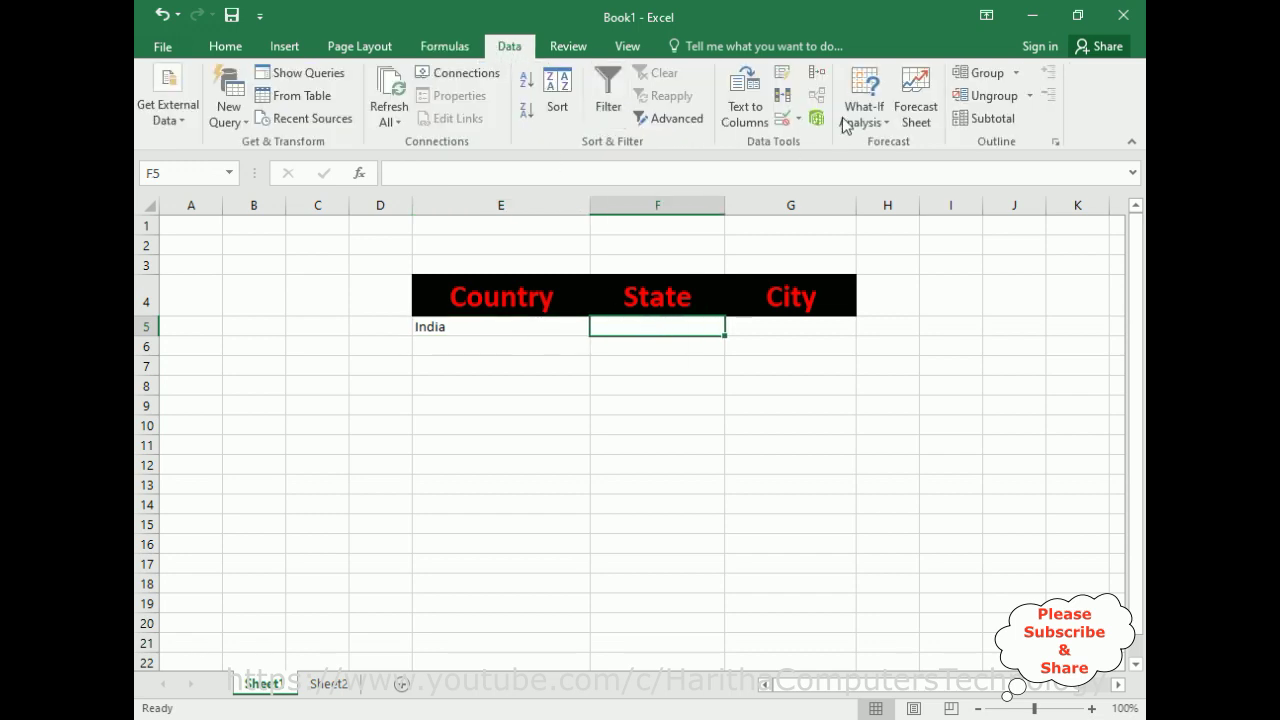
pyautogui.click(800, 119)
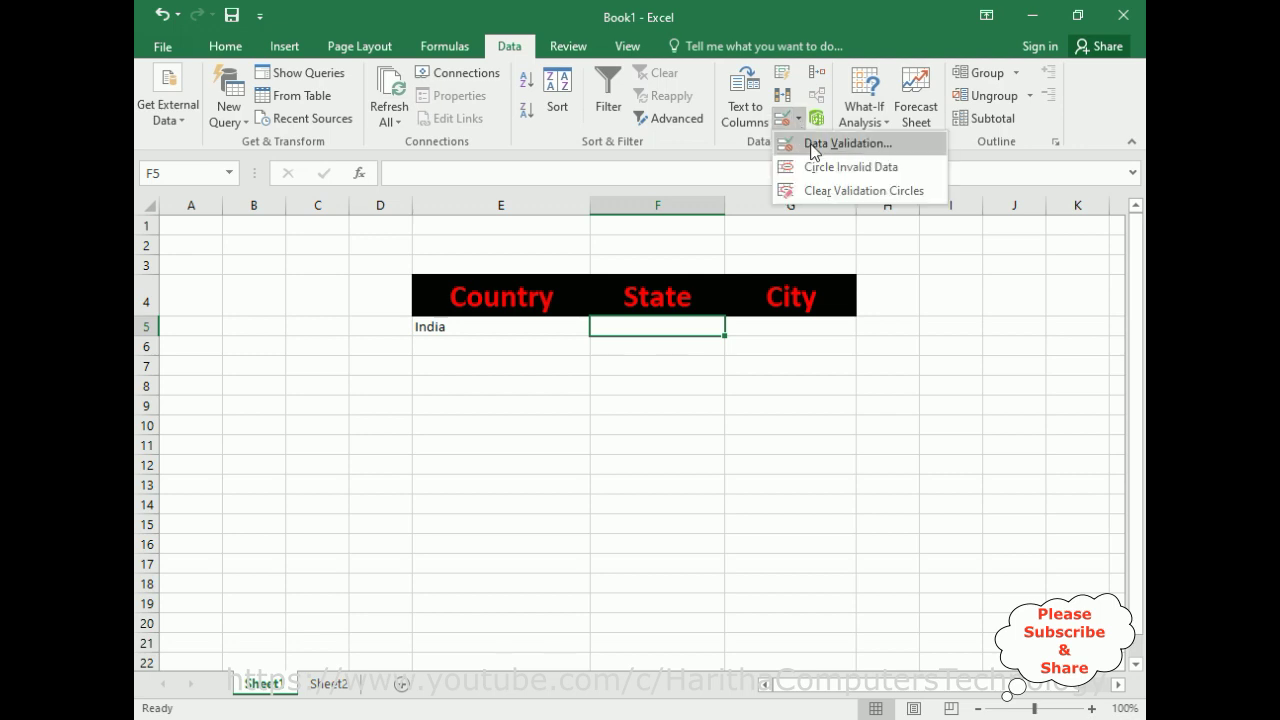
pyautogui.click(811, 145)
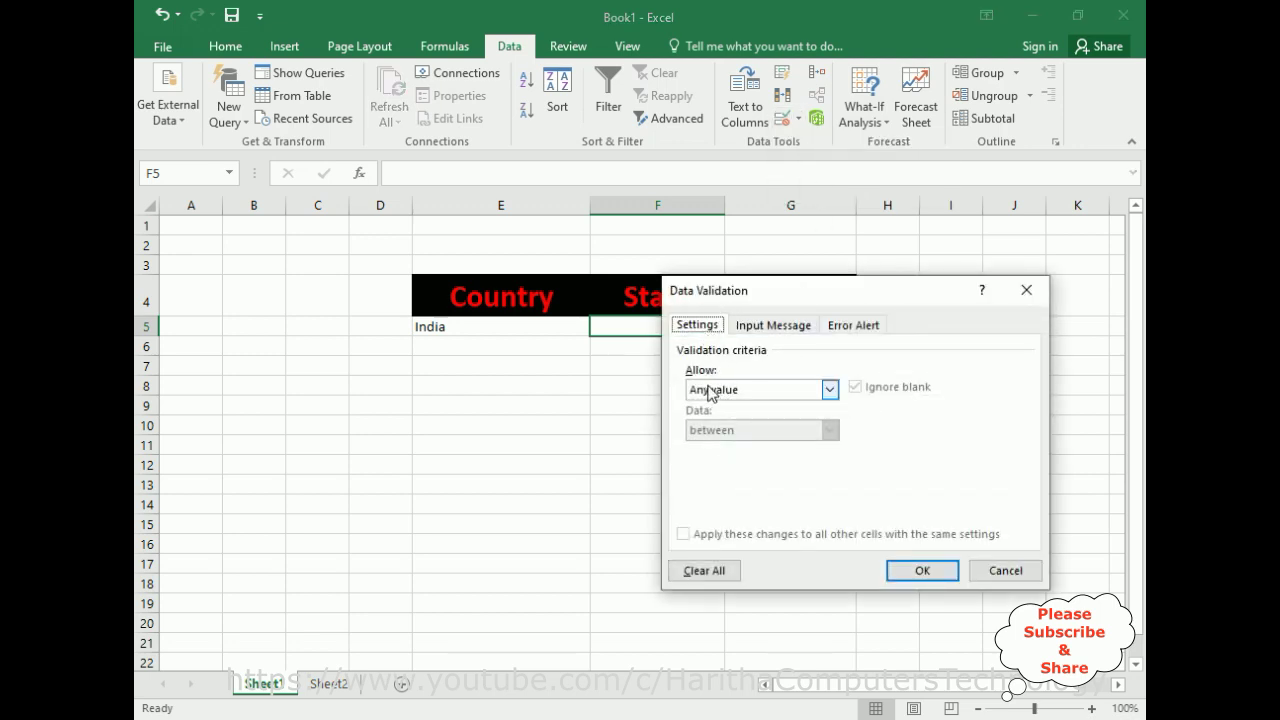
pyautogui.click(830, 390)
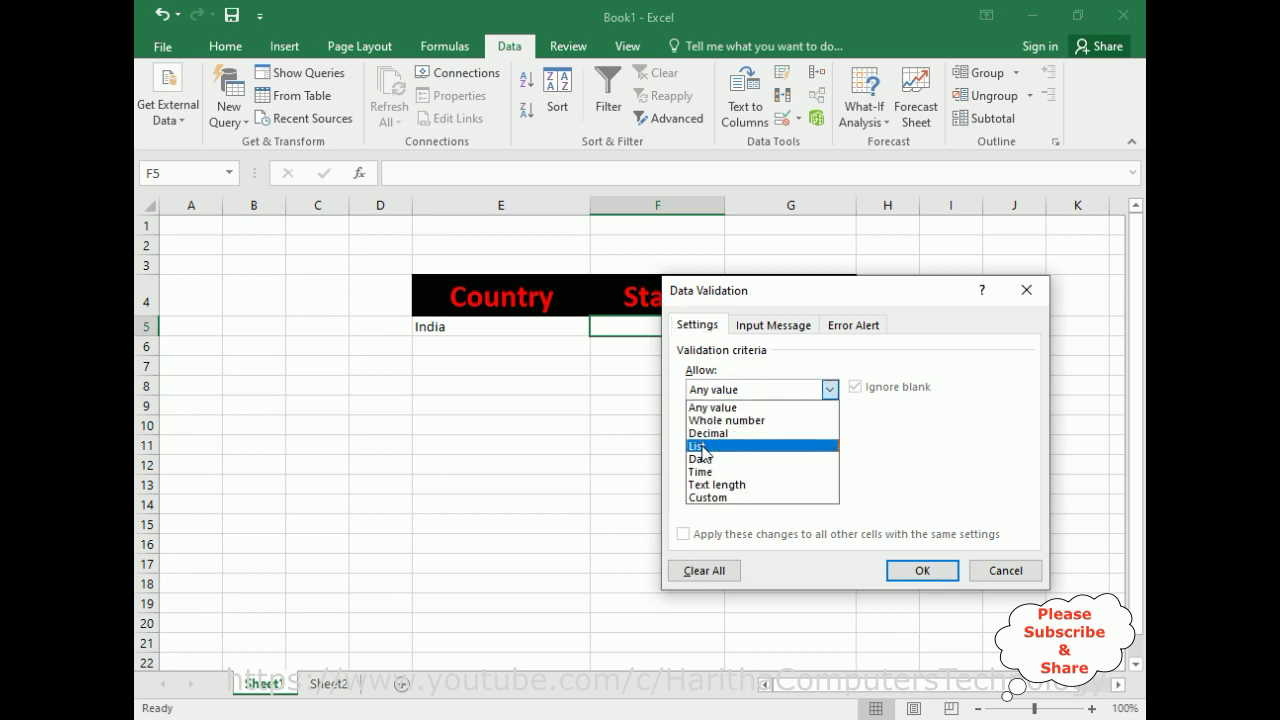
pyautogui.click(707, 449)
pyautogui.click(711, 469)
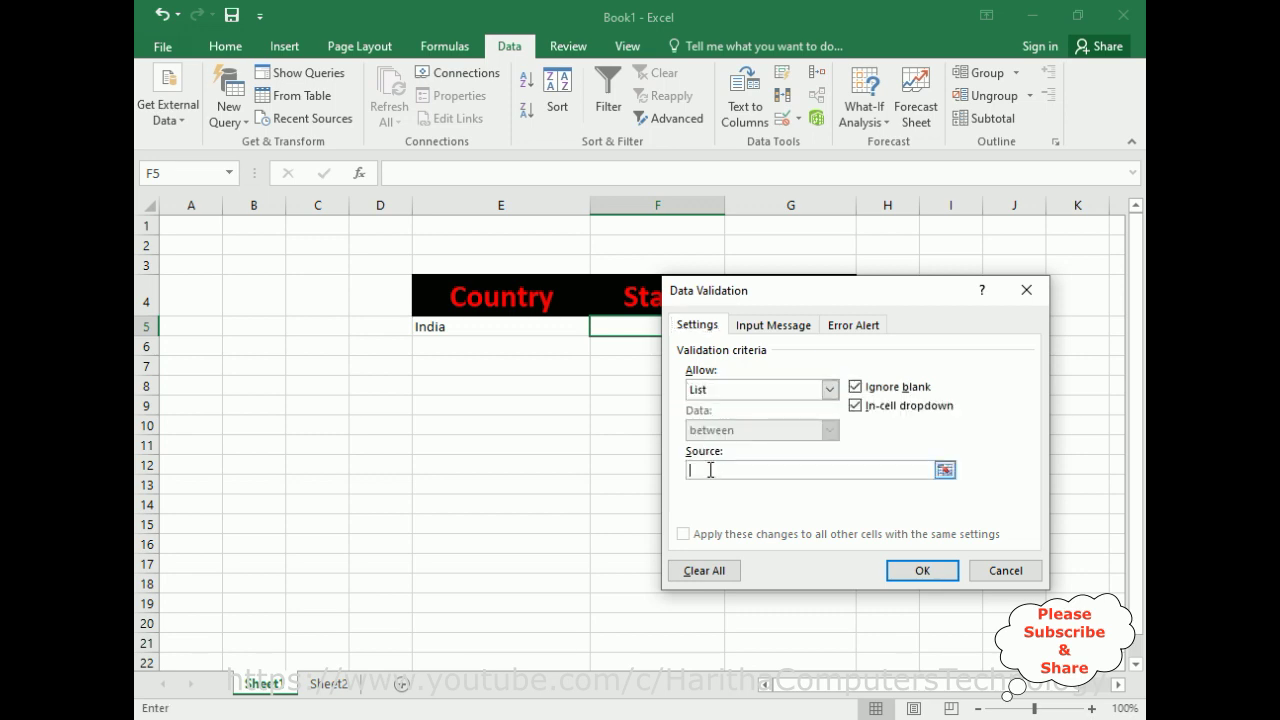
pyautogui.moveTo(815, 292); pyautogui.dragTo(828, 361)
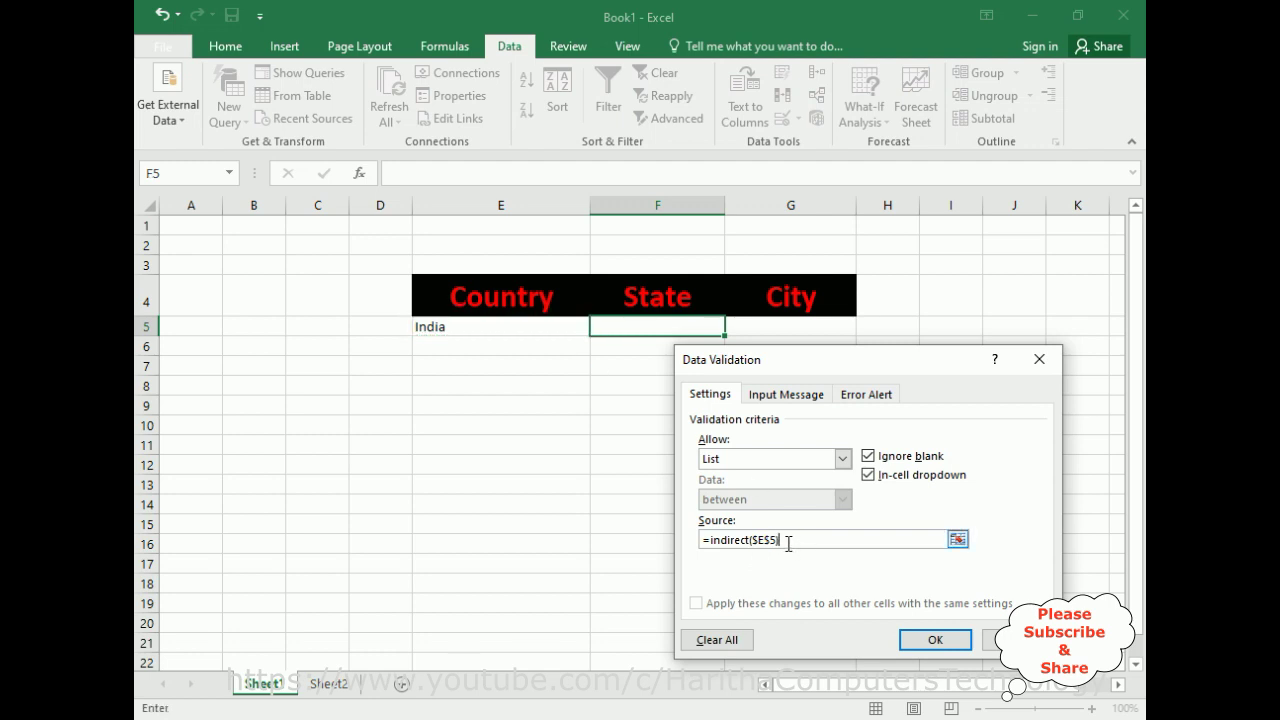
pyautogui.click(924, 638)
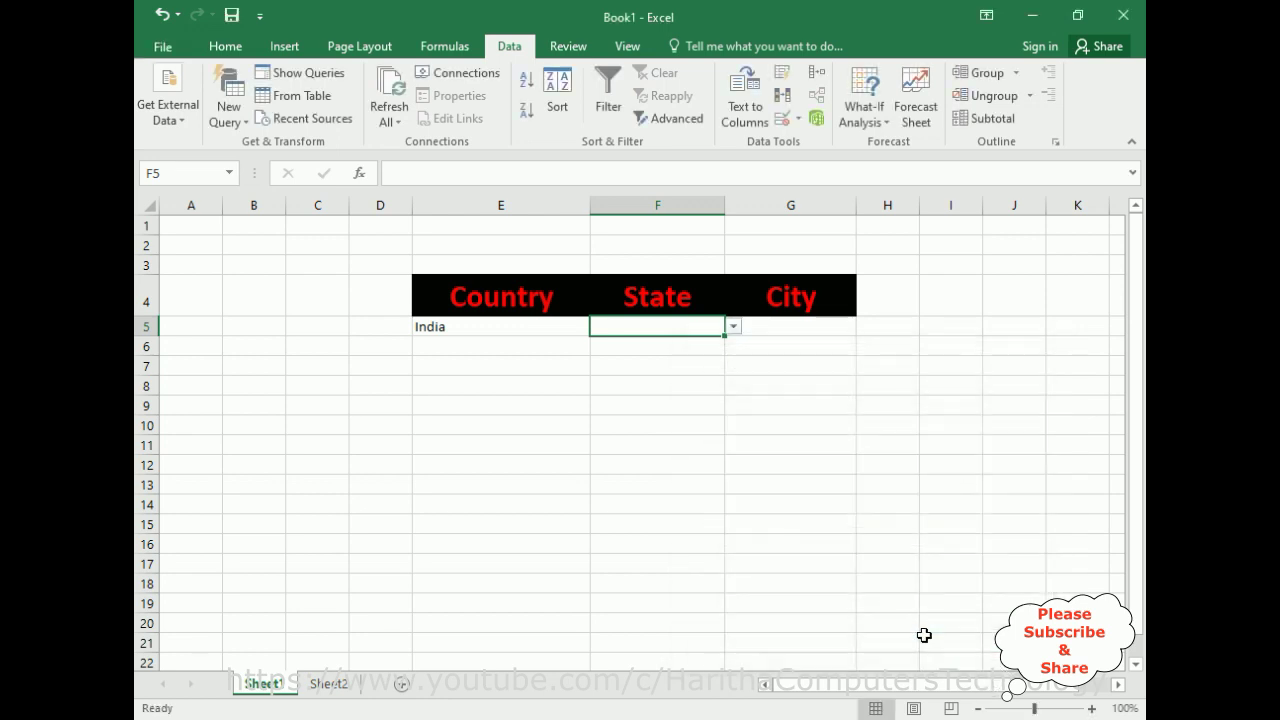
# Set the country in E5 to Australia and try Queensland and New South Wales from the state list in F5.
pyautogui.click(556, 327)
pyautogui.click(597, 328)
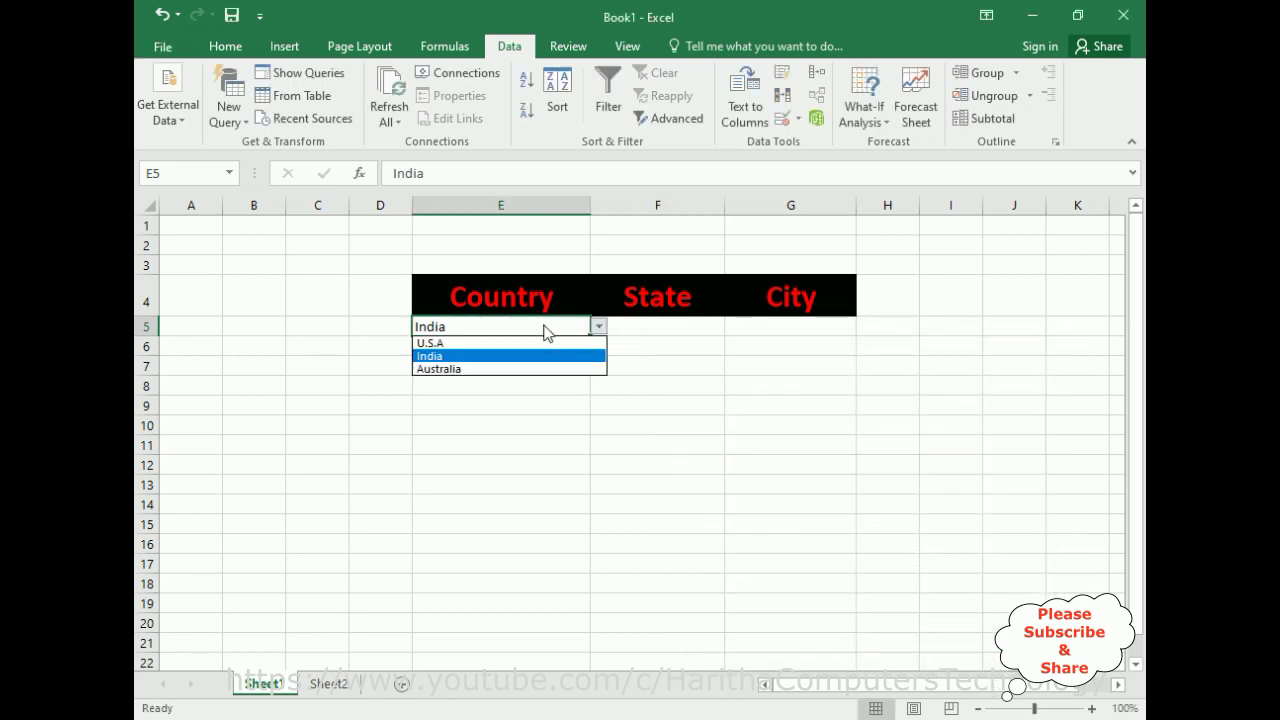
pyautogui.click(428, 369)
pyautogui.click(706, 328)
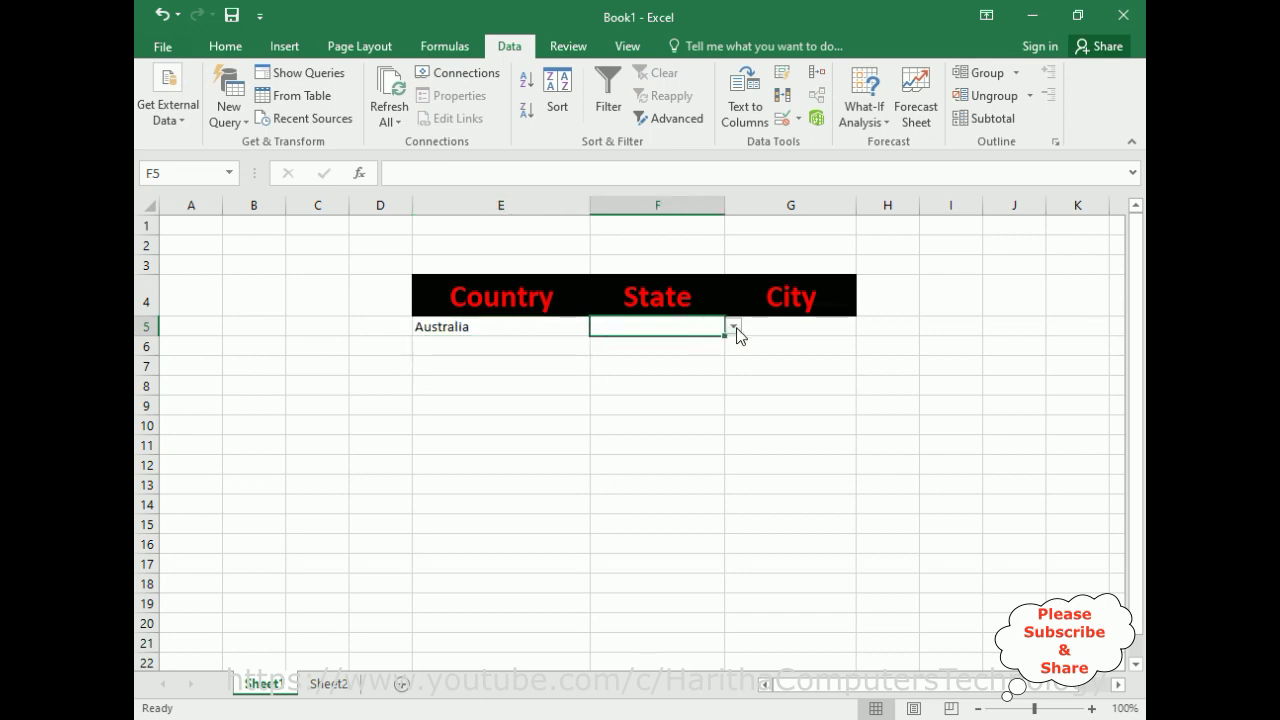
pyautogui.click(733, 327)
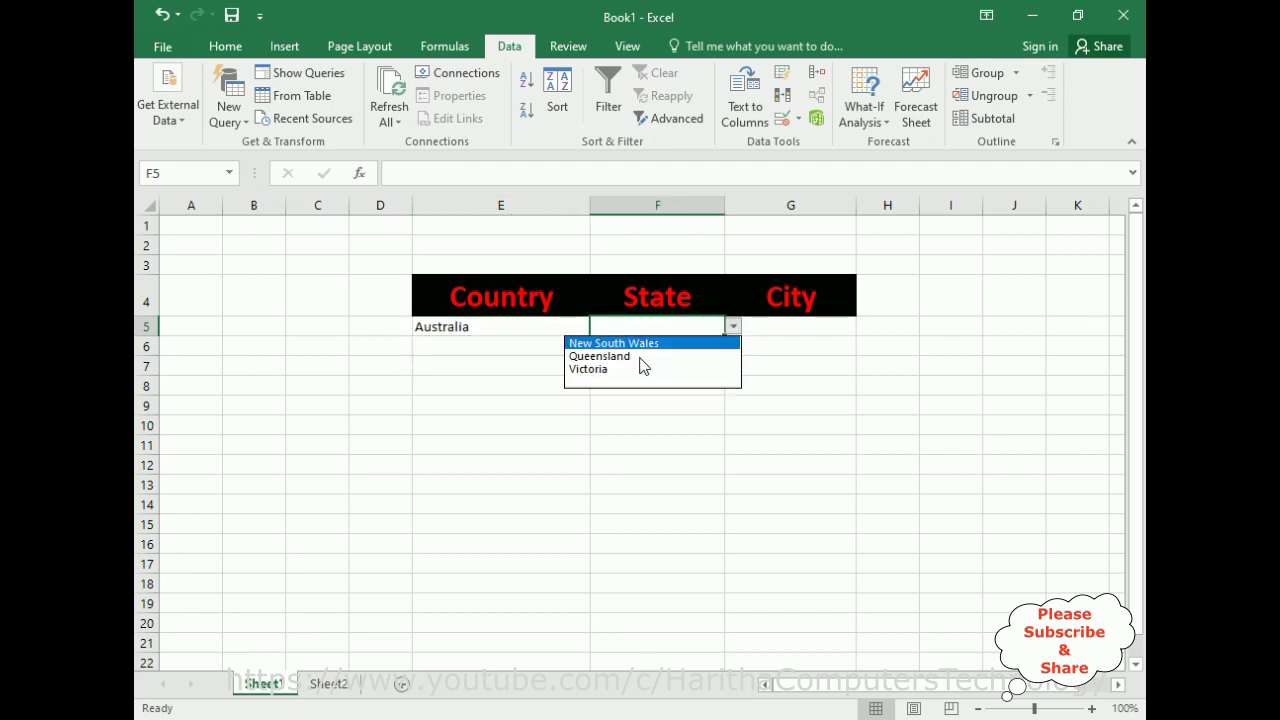
pyautogui.click(618, 357)
pyautogui.click(733, 327)
pyautogui.click(606, 345)
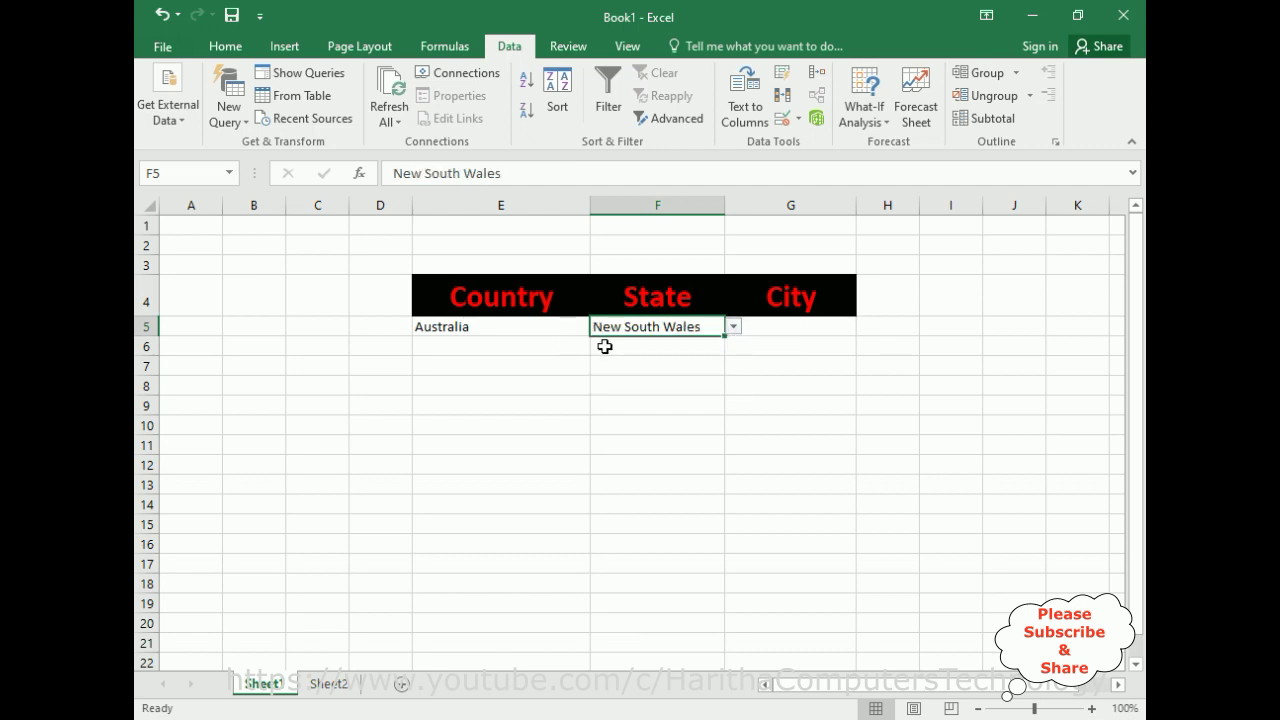
# Switch the country in E5 to India and try several Indian states in F5, ending with A.P.
pyautogui.click(582, 331)
pyautogui.click(598, 327)
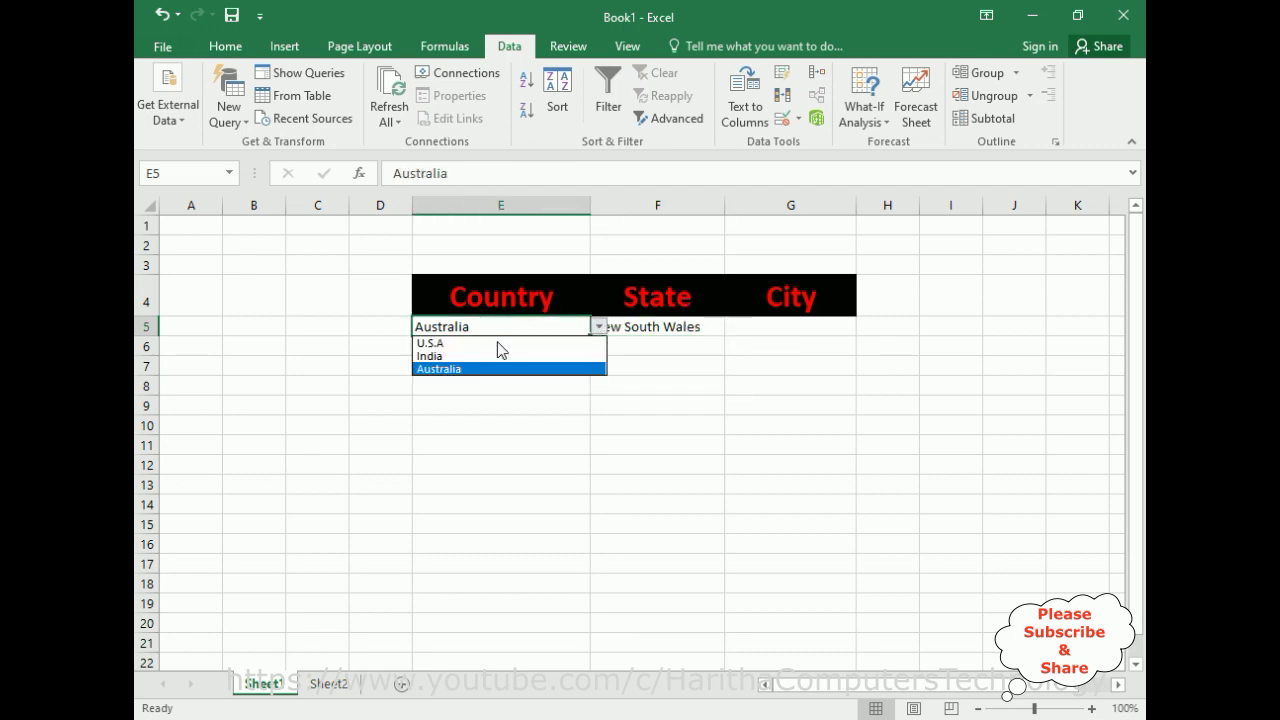
pyautogui.click(448, 358)
pyautogui.click(711, 330)
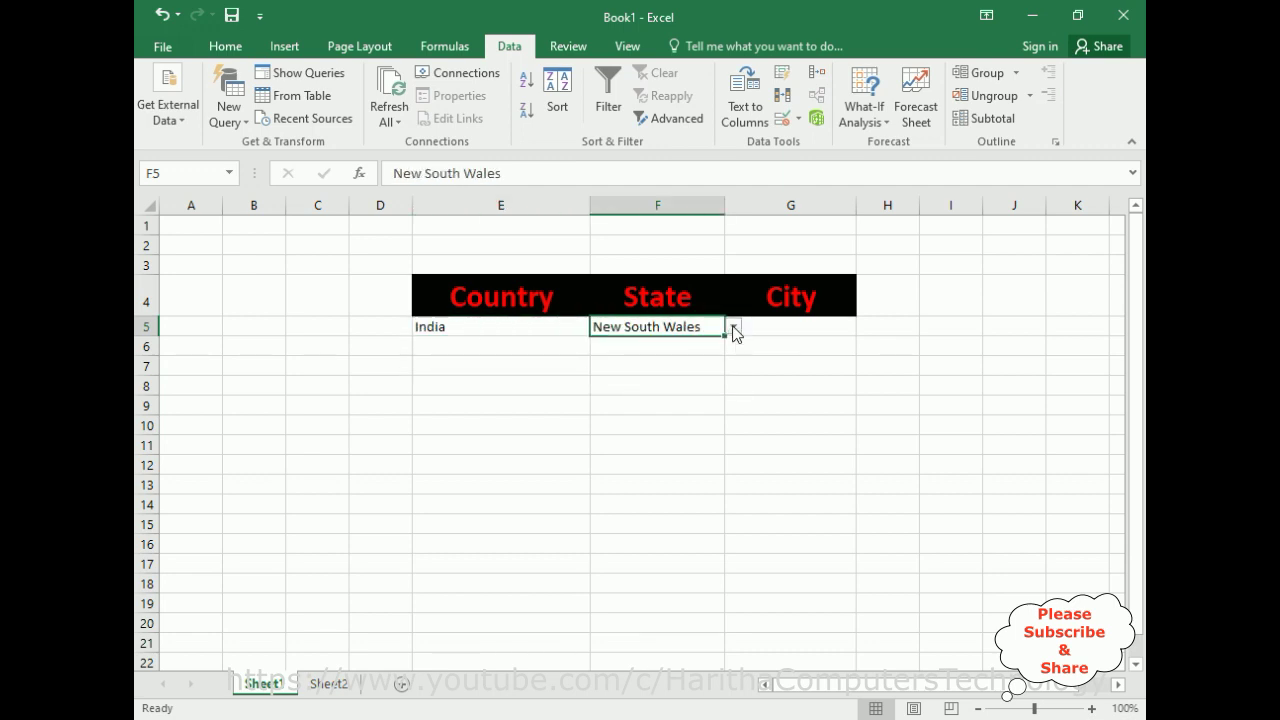
pyautogui.click(733, 327)
pyautogui.click(612, 356)
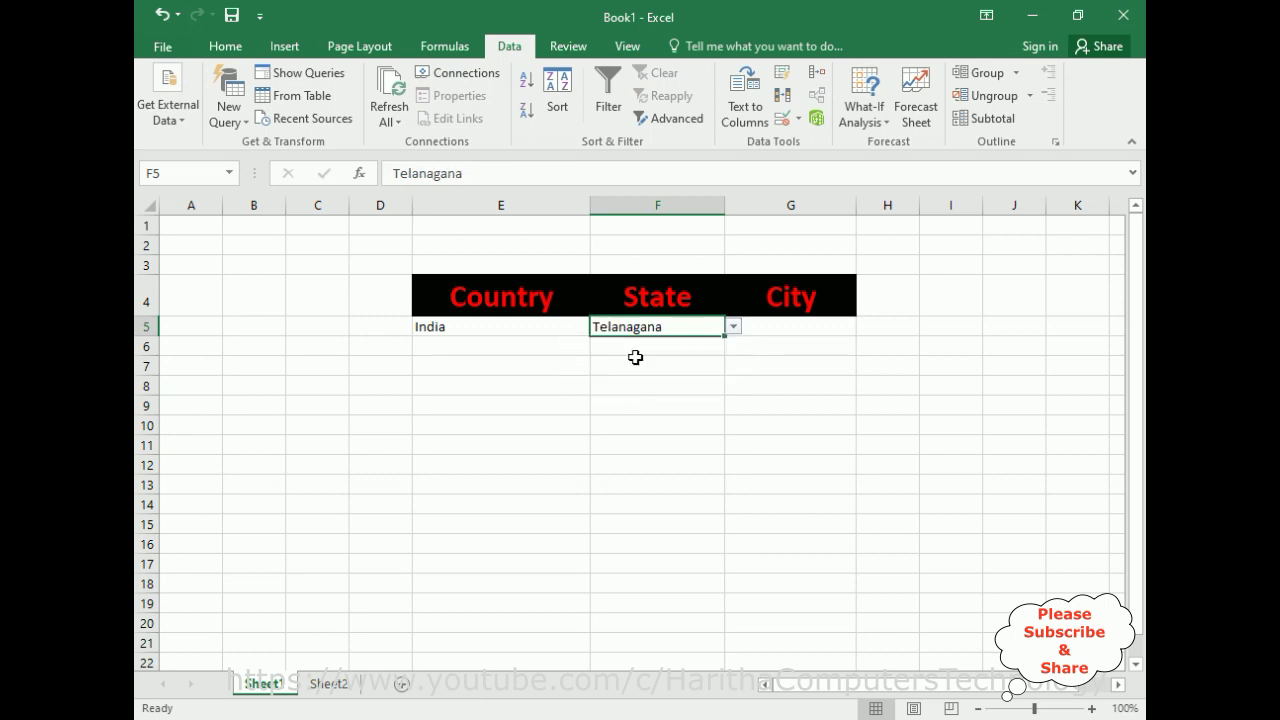
pyautogui.click(733, 327)
pyautogui.click(630, 384)
pyautogui.click(733, 328)
pyautogui.click(606, 355)
pyautogui.click(733, 327)
pyautogui.click(614, 343)
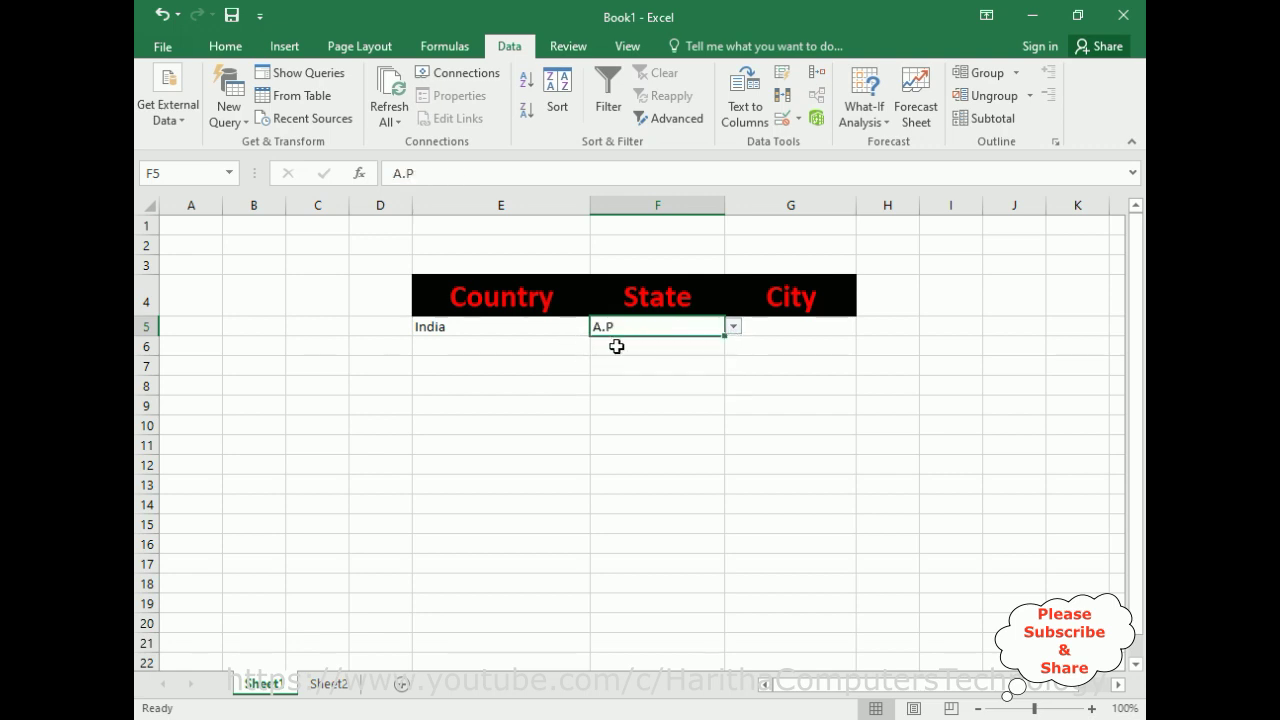
# Set the country in E5 to U.S.A and choose Washington as the state in F5.
pyautogui.click(566, 329)
pyautogui.click(598, 327)
pyautogui.click(435, 344)
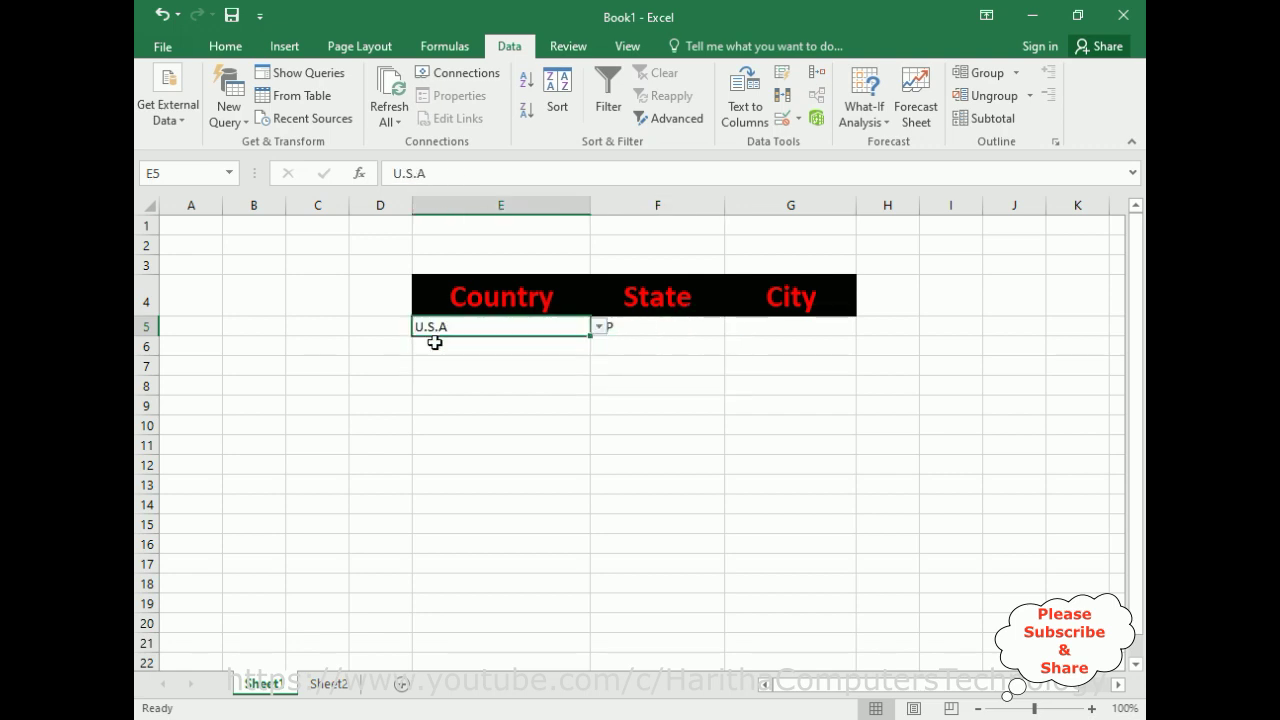
pyautogui.click(711, 328)
pyautogui.click(733, 329)
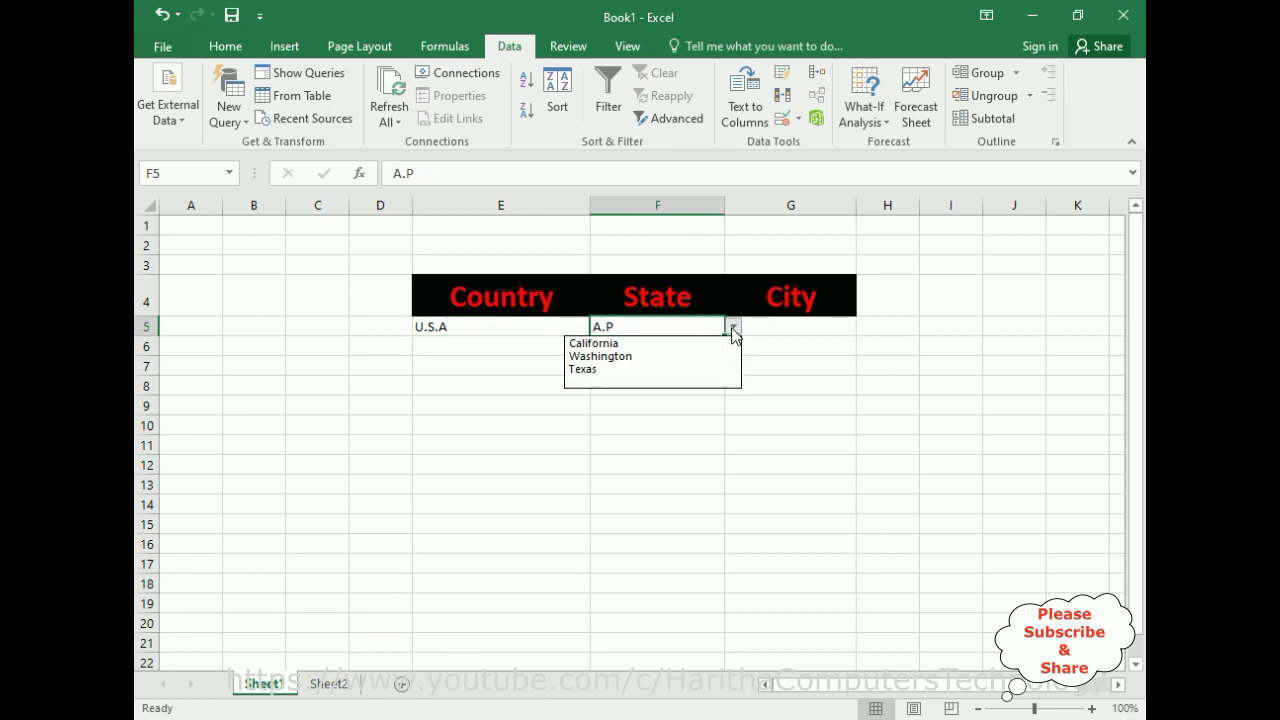
pyautogui.click(628, 358)
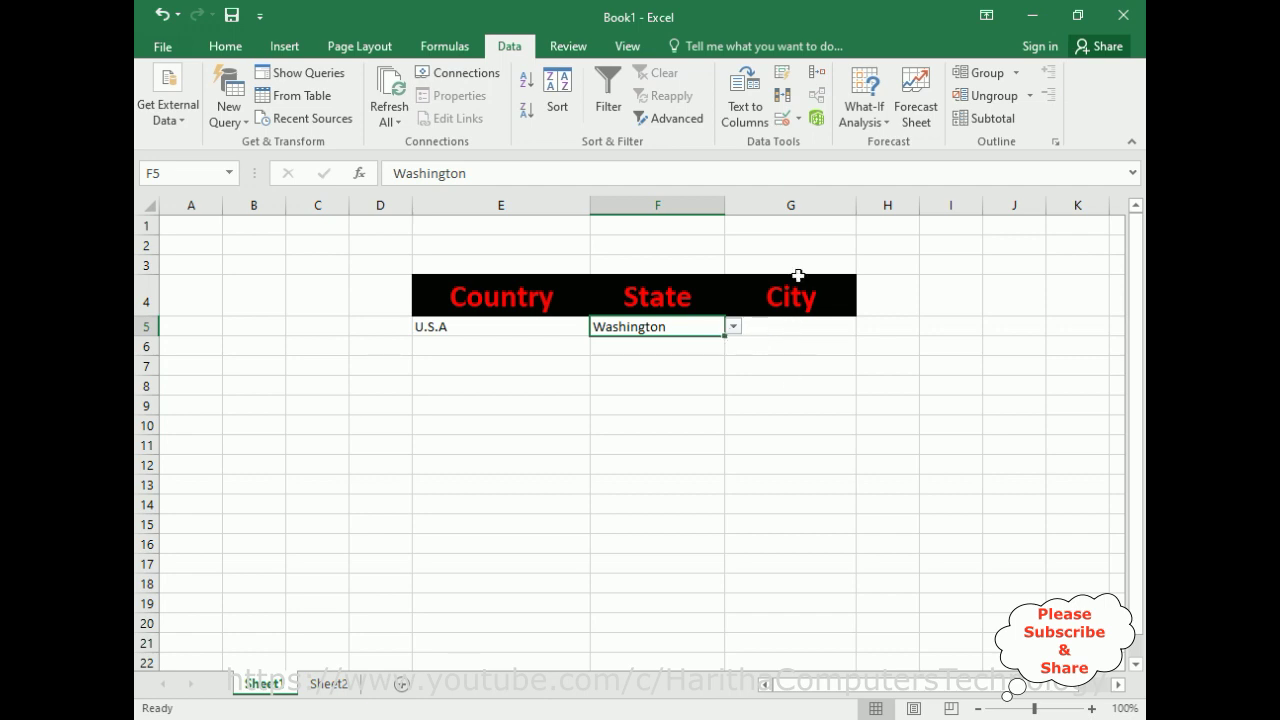
# On Sheet2, fill D12:M13 with the ten states above Sacramento, Olympia, Austin, Amaravathi, Hyderabad, Chenai, Mumbai, Sydney, Brisbane and Melbourne.
pyautogui.click(327, 687)
pyautogui.click(362, 438)
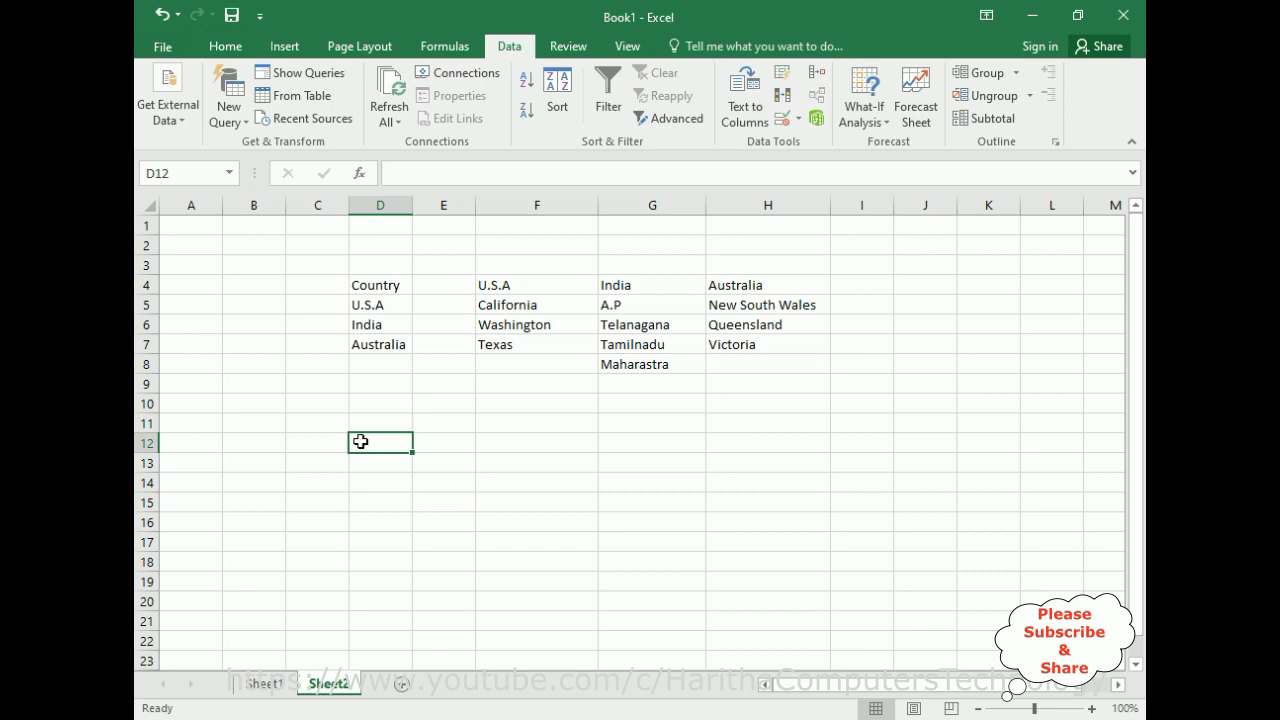
pyautogui.write('California\tWashington\tTexas\tA.P\tTelanagana\tTamilnadu\tMaharastra\tNew South Wales\tQueensland\tVictoria Sacramento\tOlympia\tAustin\tAmaravathi\tHyderabad\tChenai\tMumbai\tSydney\tBrisbane\tMelbourne')
pyautogui.moveTo(802, 690); pyautogui.dragTo(877, 690)
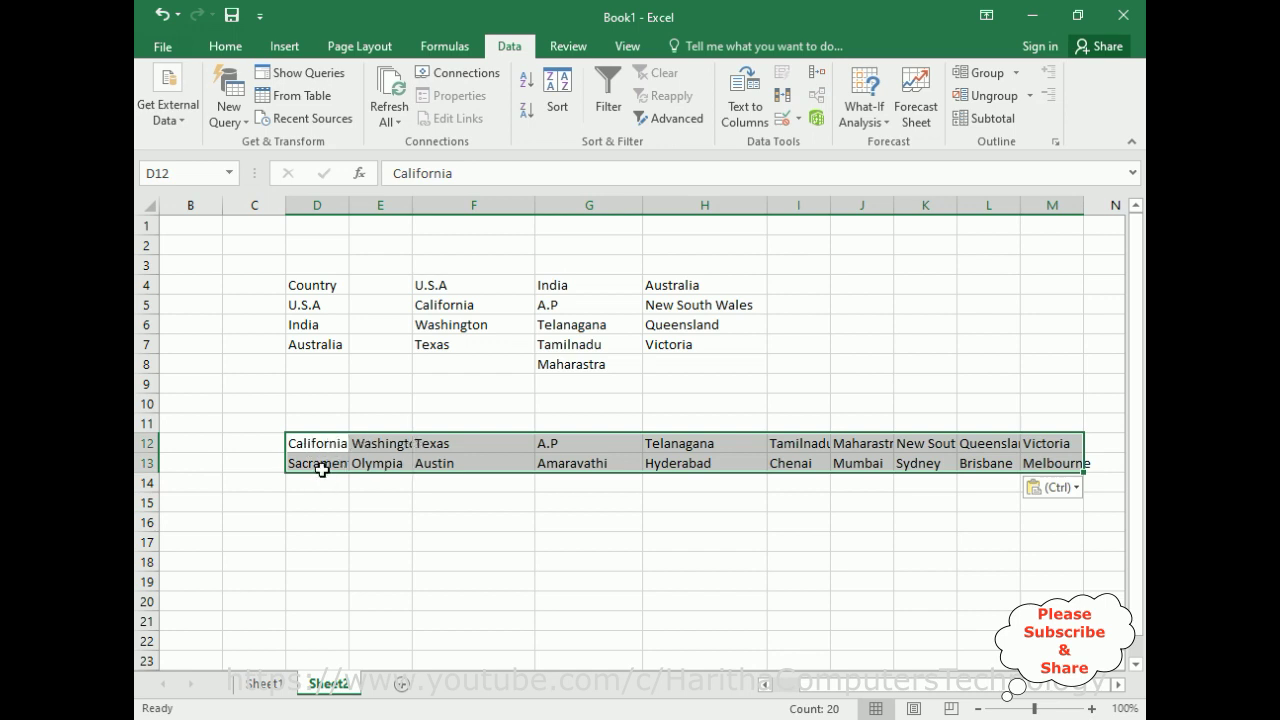
# Widen columns D, E, K and L to give the state and city names more room.
pyautogui.click(236, 441)
pyautogui.click(318, 467)
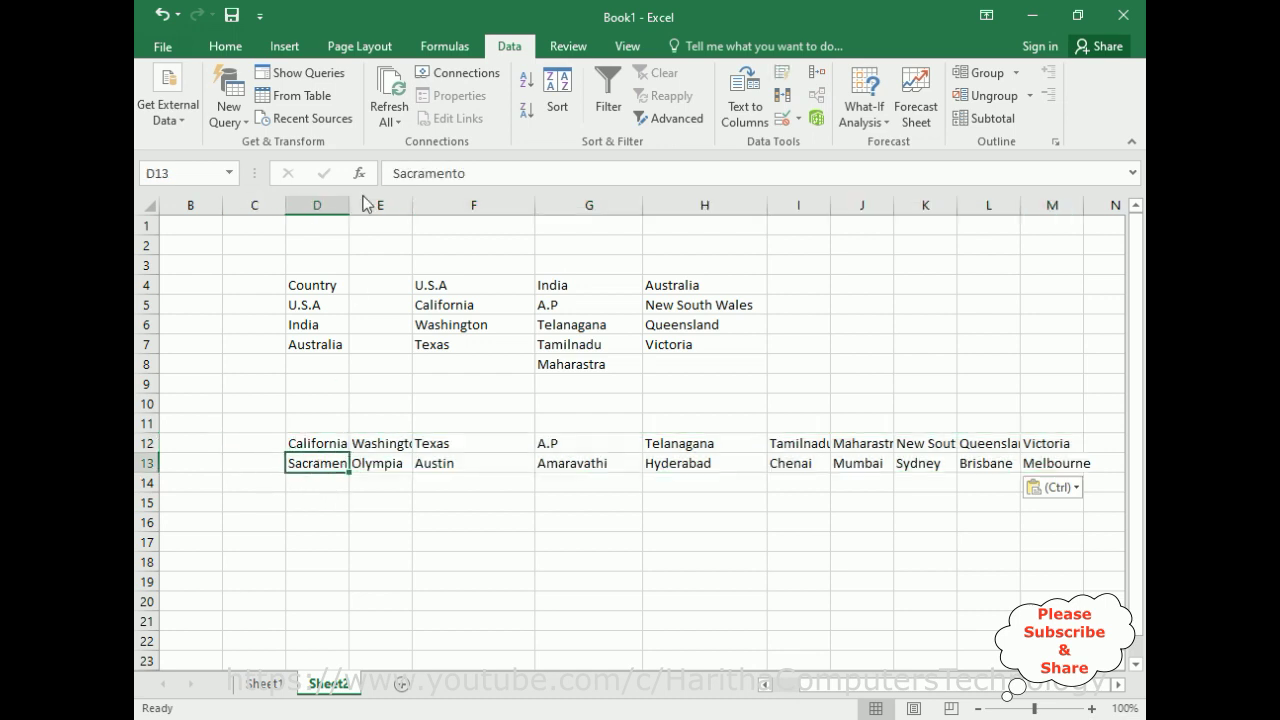
pyautogui.moveTo(350, 210); pyautogui.dragTo(472, 206)
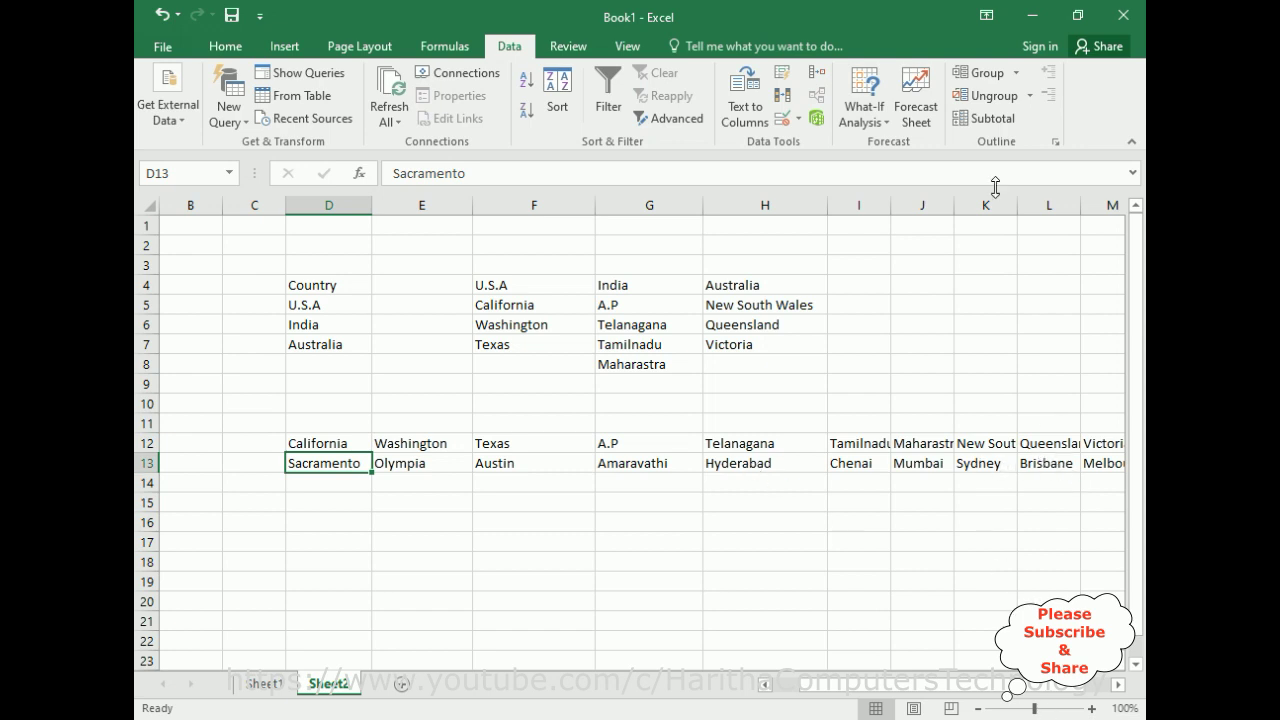
pyautogui.moveTo(1080, 208); pyautogui.dragTo(1106, 206)
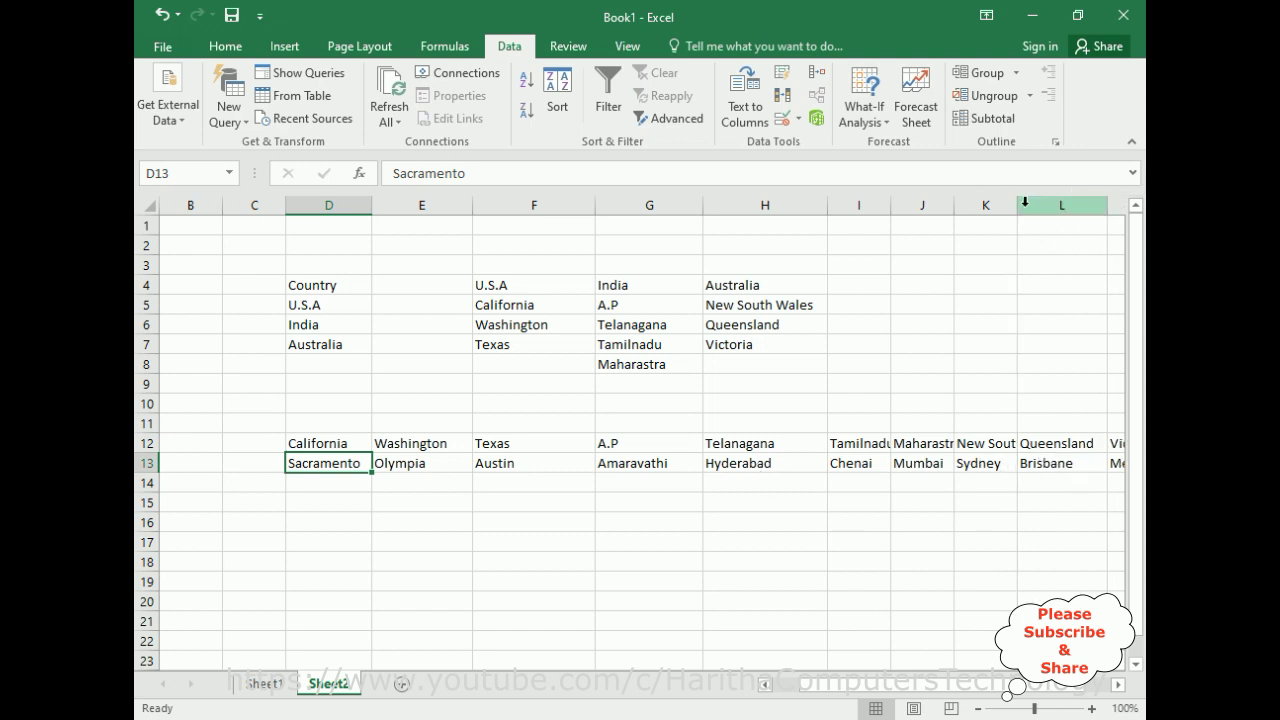
pyautogui.moveTo(1018, 205); pyautogui.dragTo(1023, 205)
pyautogui.moveTo(945, 685); pyautogui.dragTo(995, 688)
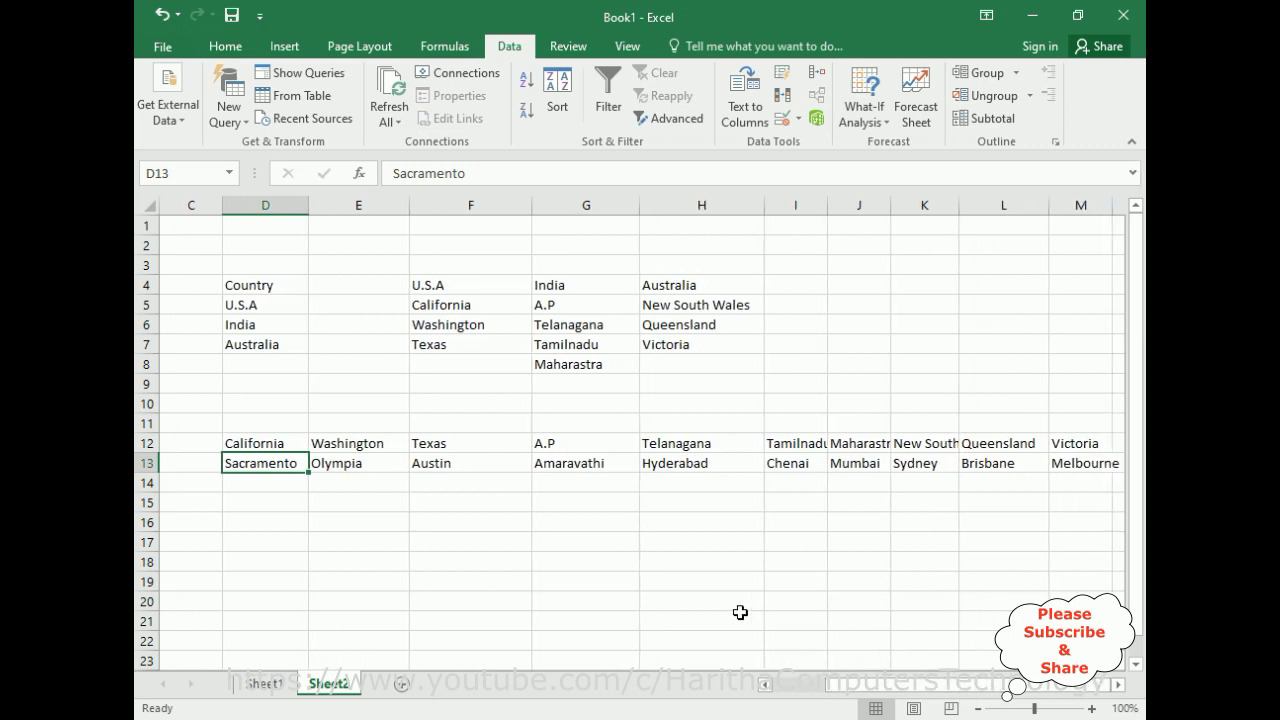
# Create named ranges from the state and city table D12:M13 on Sheet2, using only the top row as names.
pyautogui.click(221, 437)
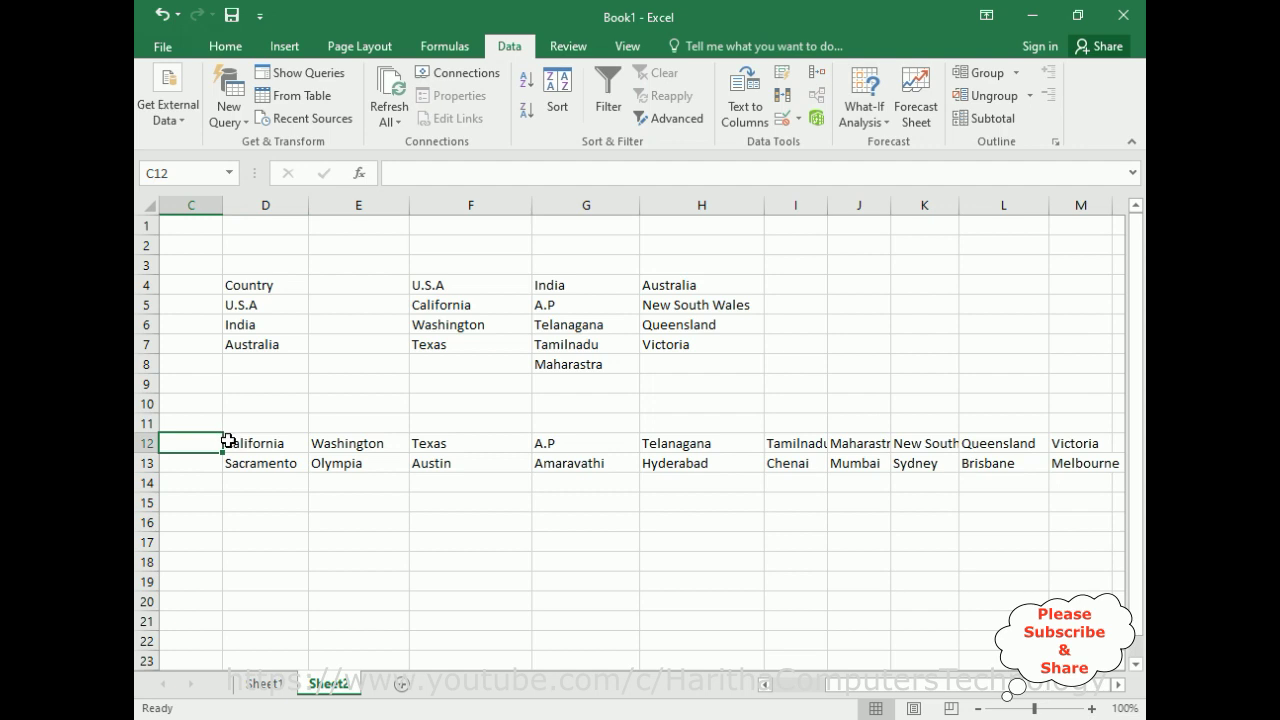
pyautogui.click(228, 441)
pyautogui.keyDown('shift'); pyautogui.click(1100, 468); pyautogui.keyUp('shift')
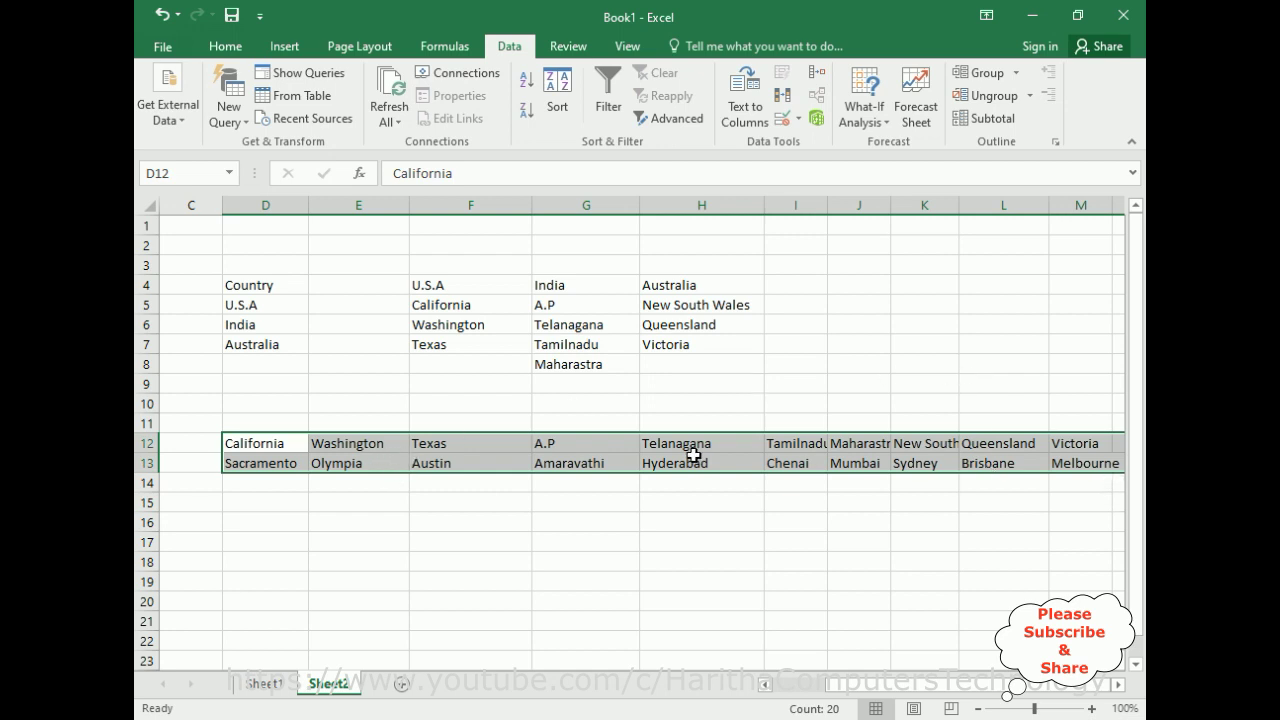
pyautogui.click(446, 44)
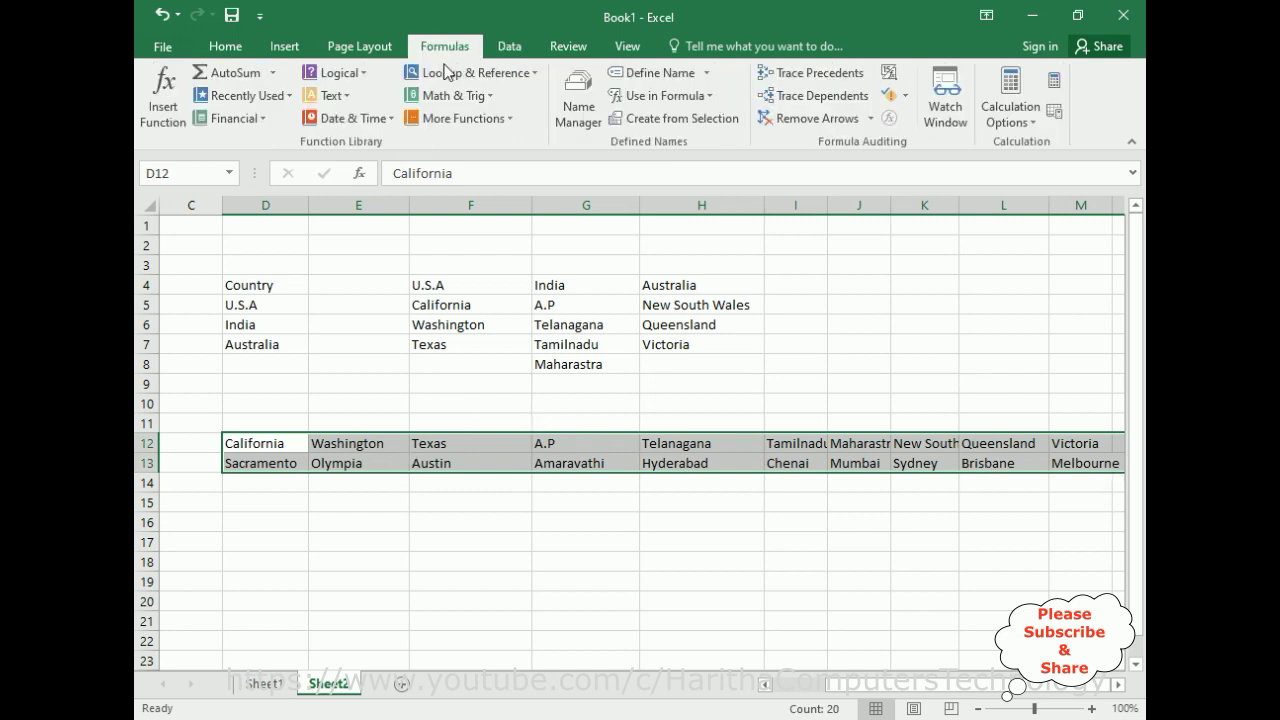
pyautogui.click(662, 119)
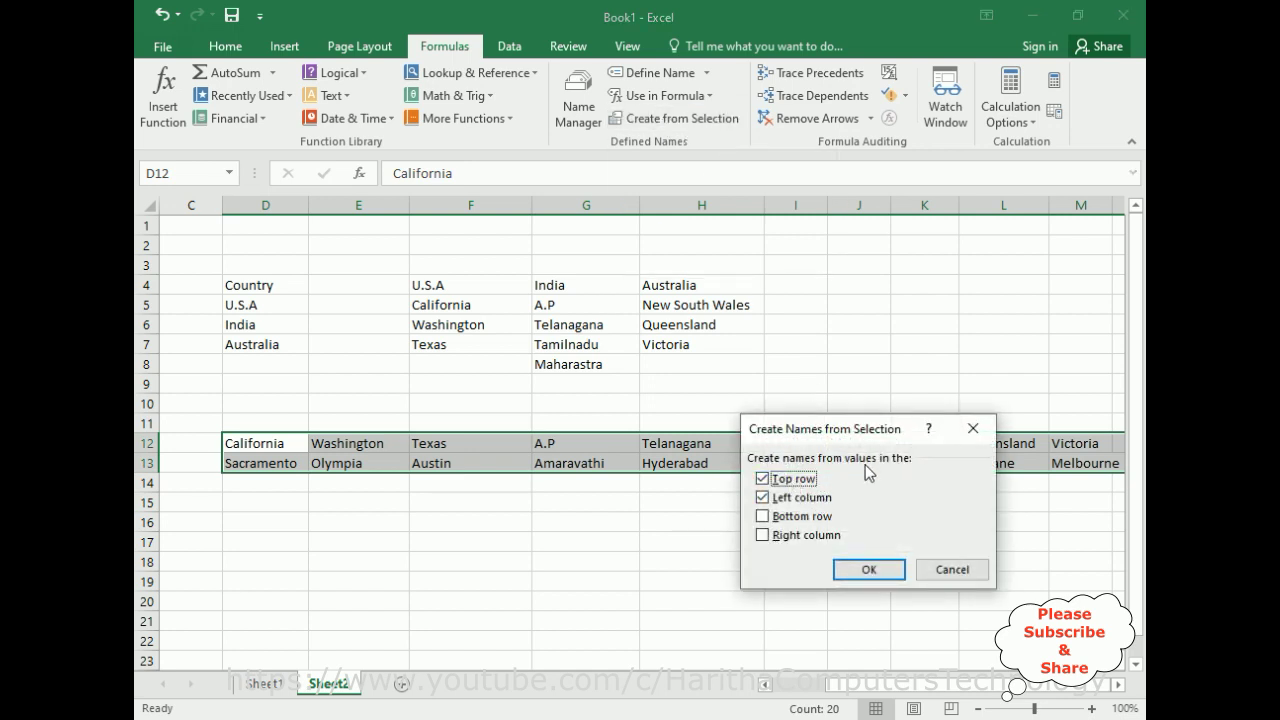
pyautogui.click(766, 497)
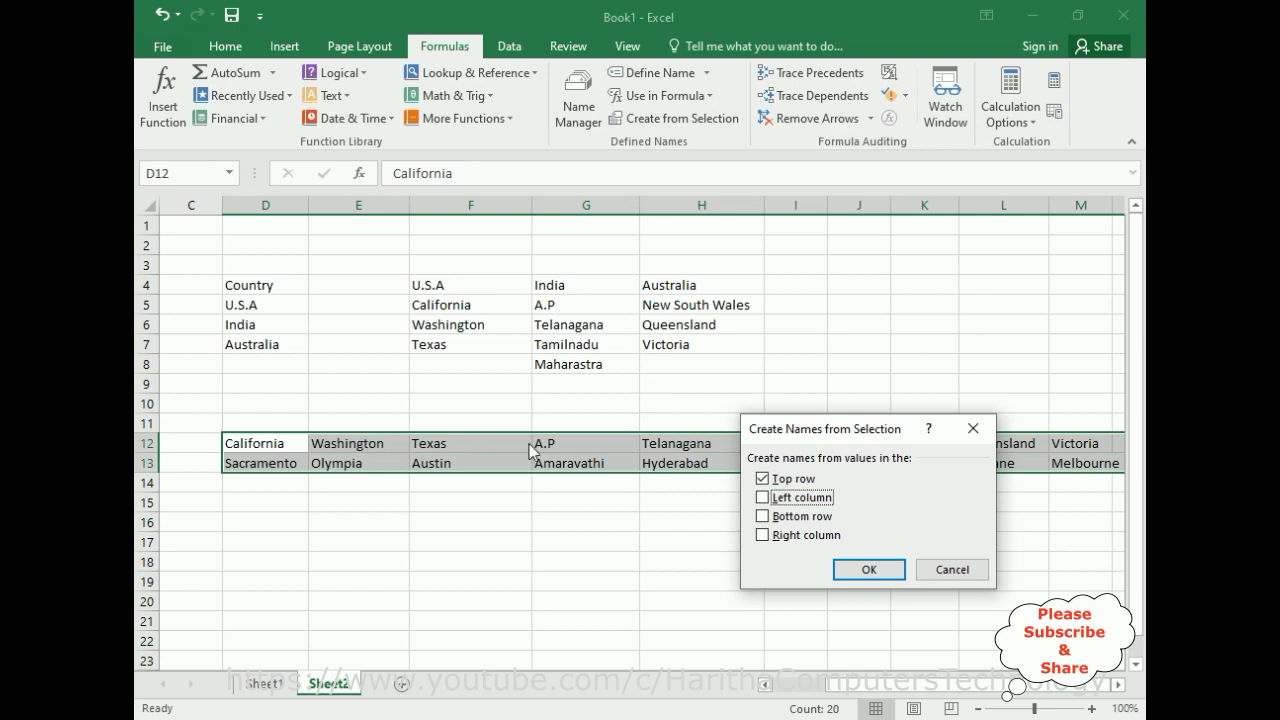
pyautogui.moveTo(875, 425); pyautogui.dragTo(861, 242)
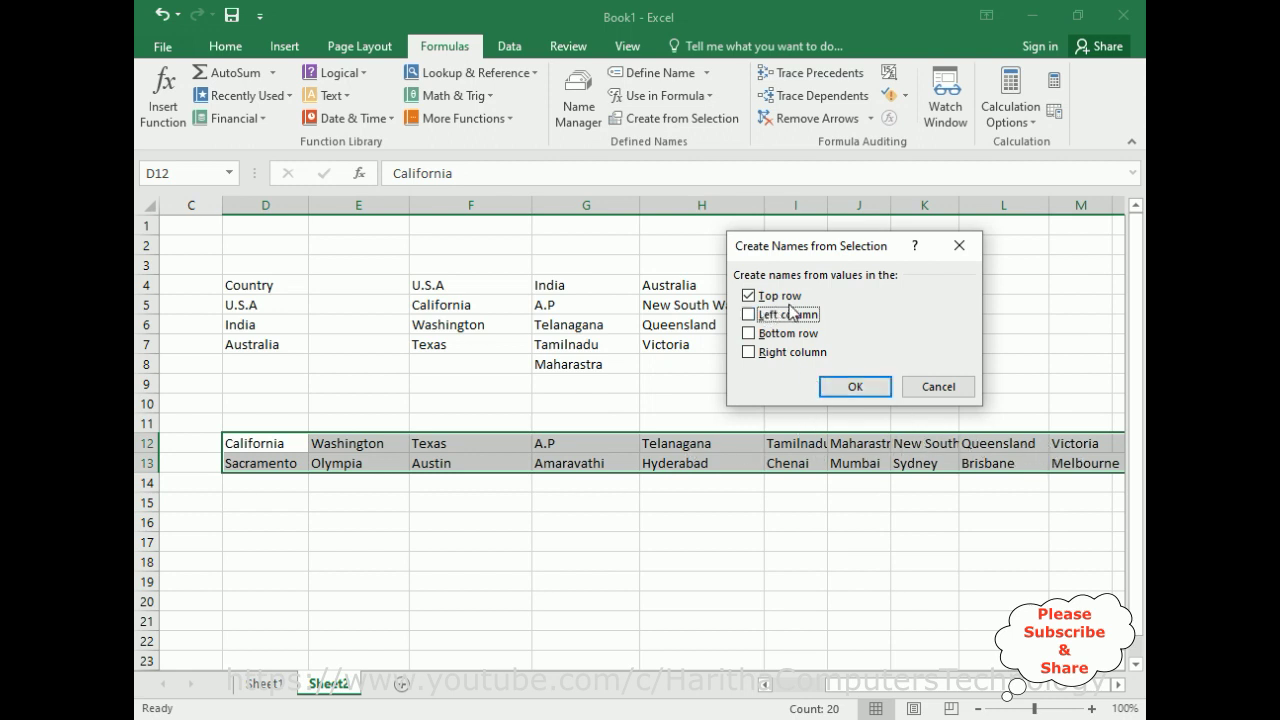
pyautogui.click(855, 387)
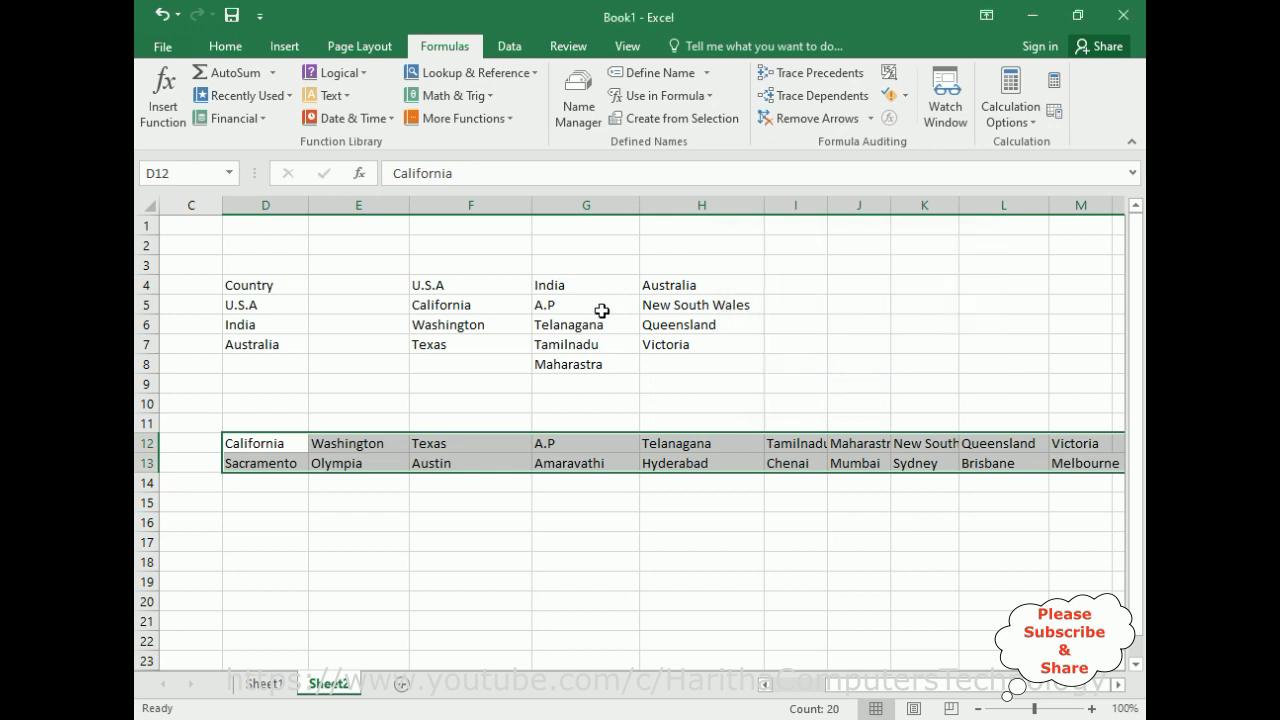
# On Sheet1, add list data validation to the City cell G5 with the source =indirect($F$5).
pyautogui.click(263, 684)
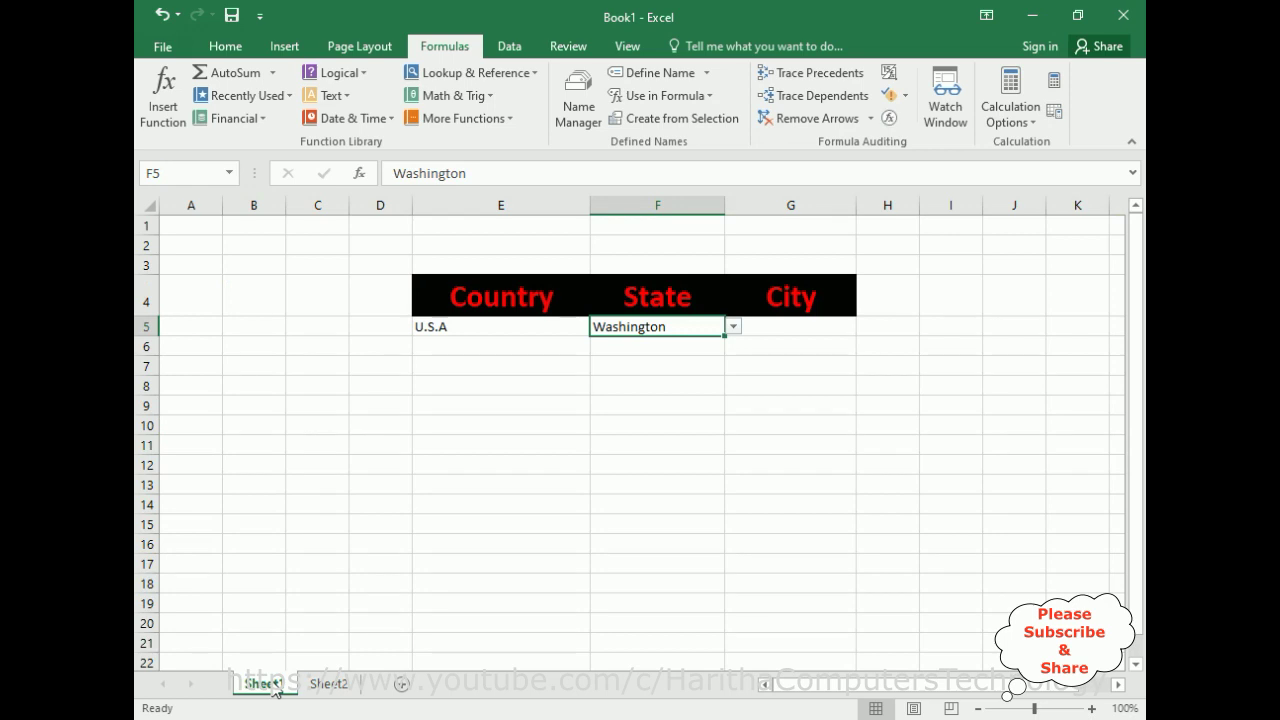
pyautogui.click(781, 325)
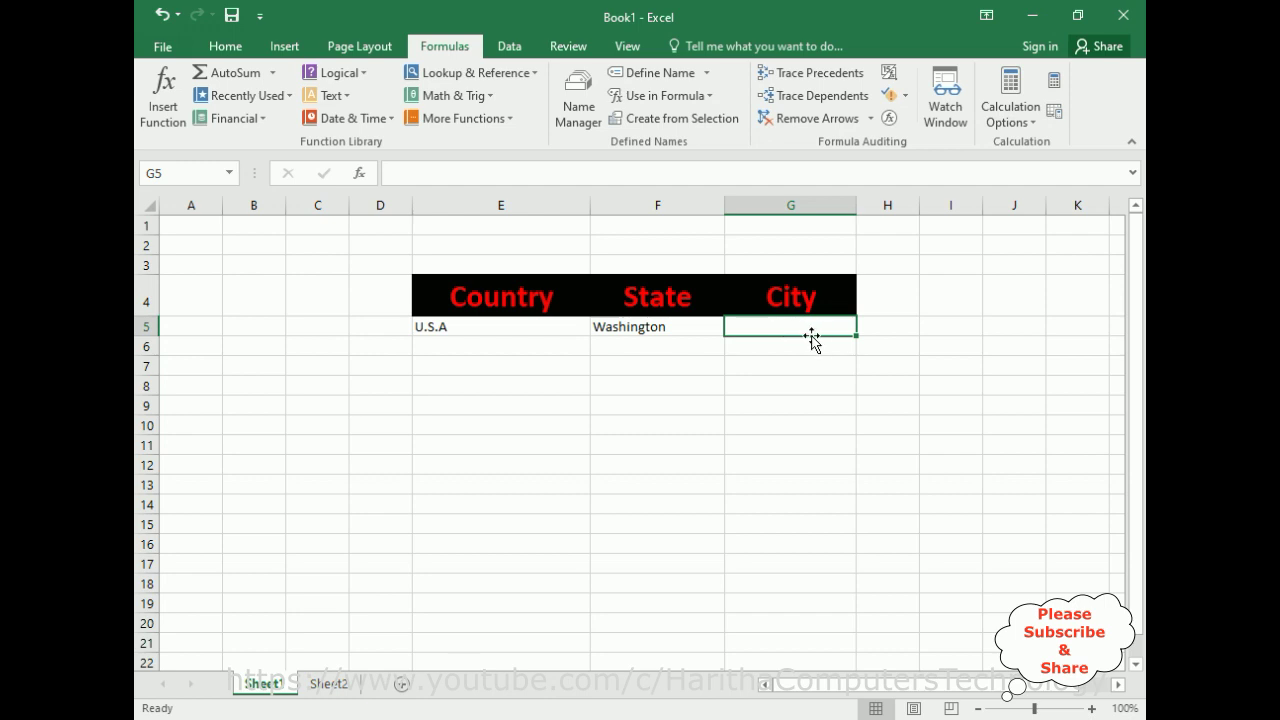
pyautogui.click(508, 46)
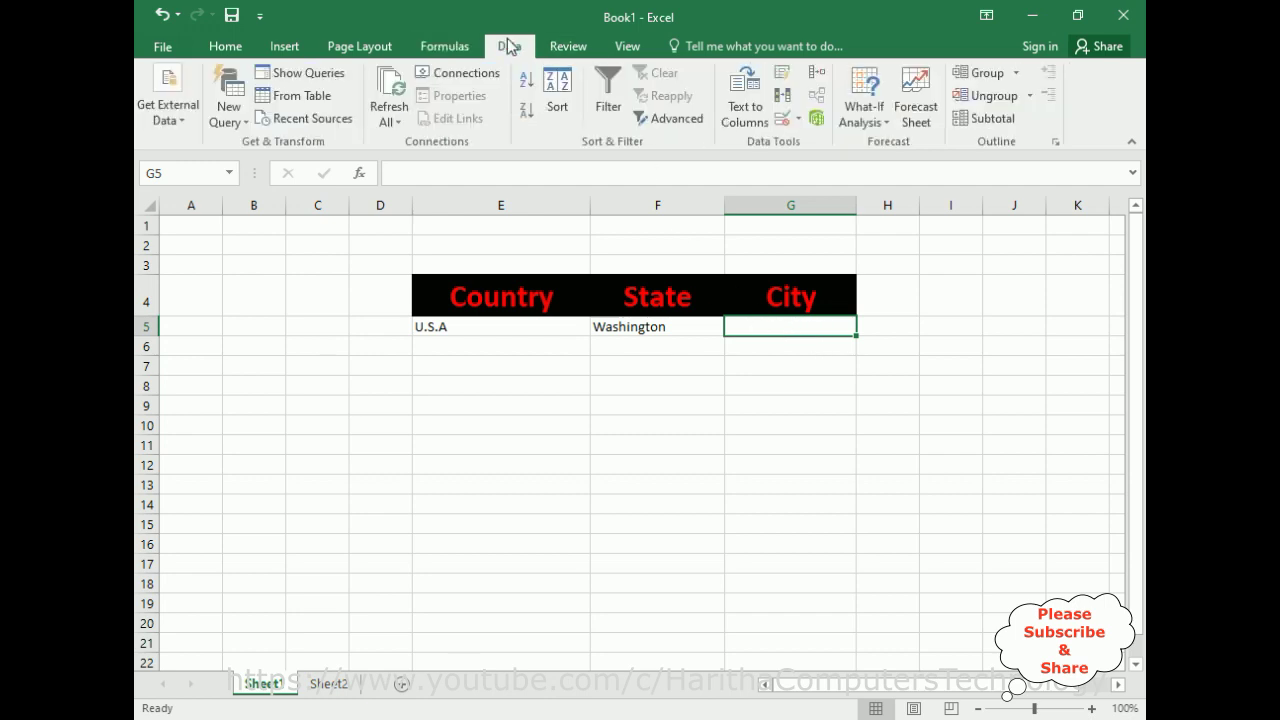
pyautogui.click(800, 121)
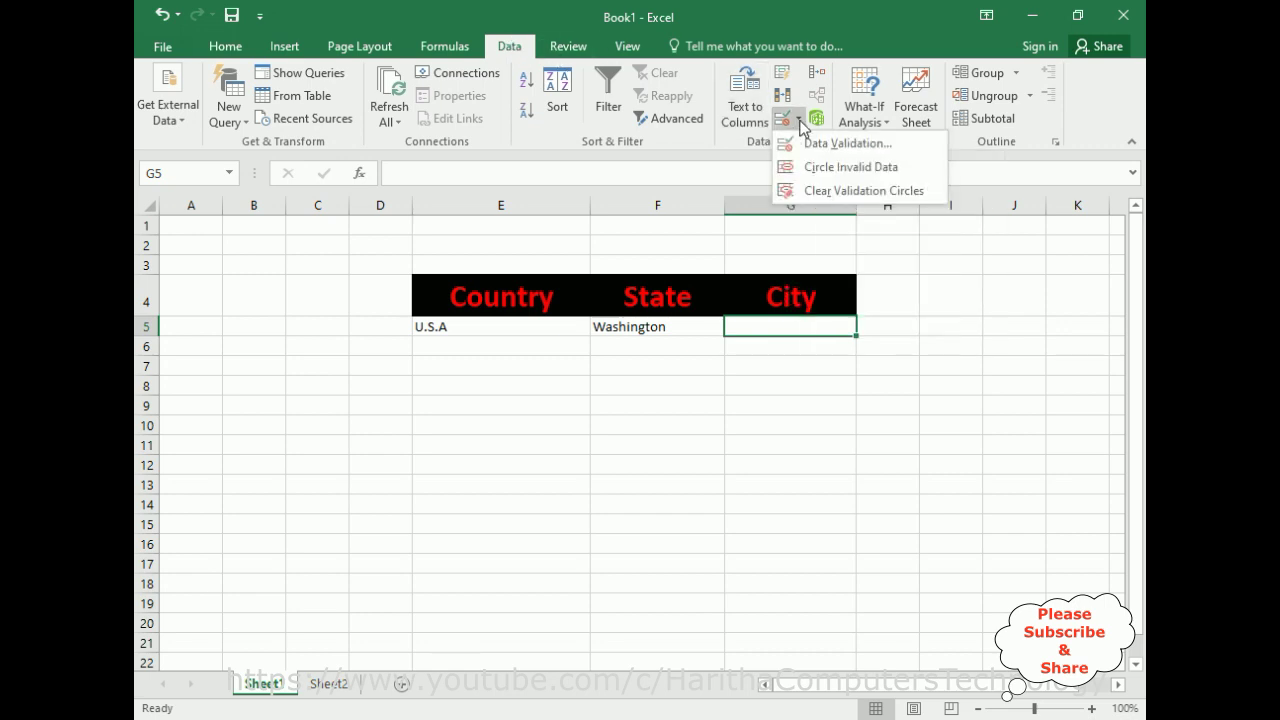
pyautogui.click(812, 144)
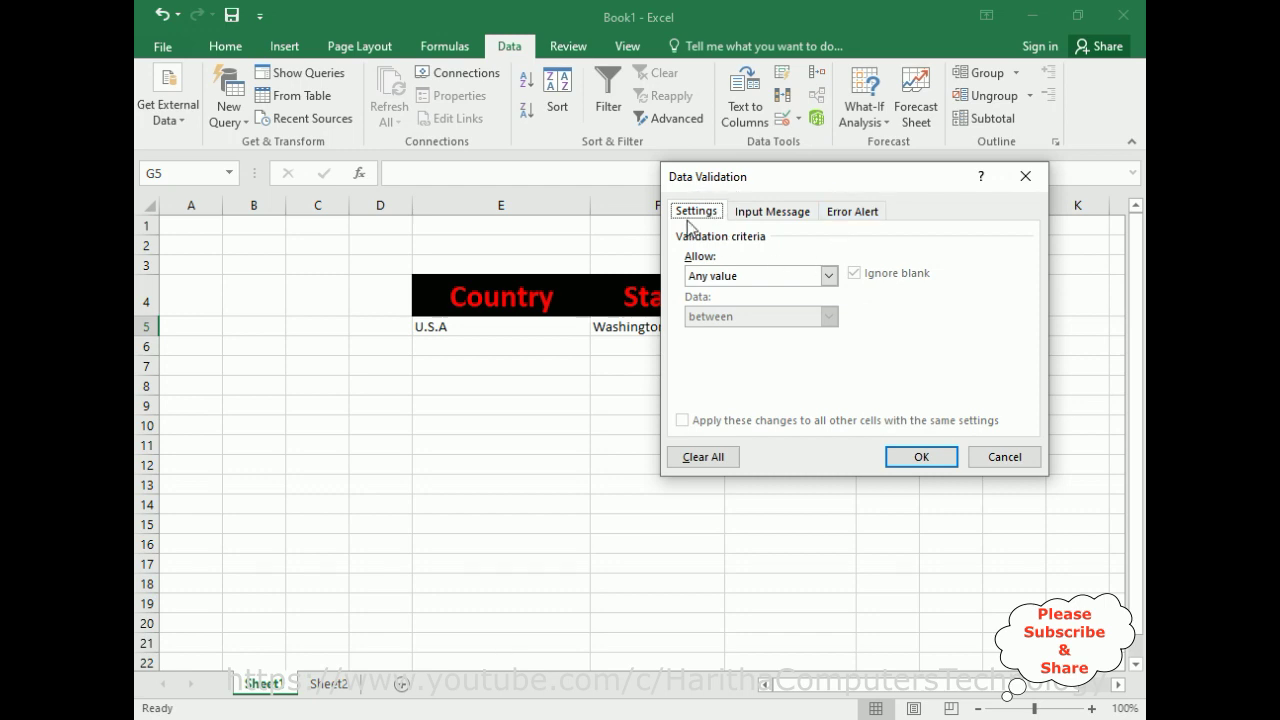
pyautogui.click(828, 275)
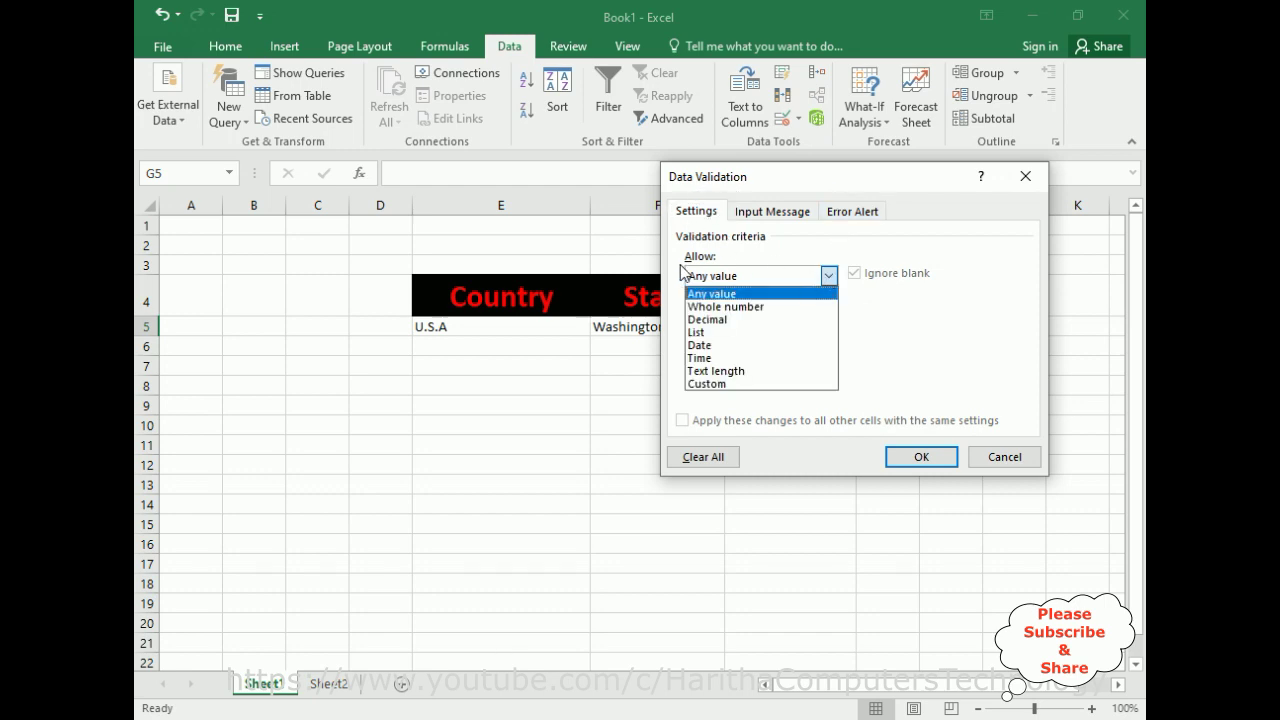
pyautogui.click(697, 335)
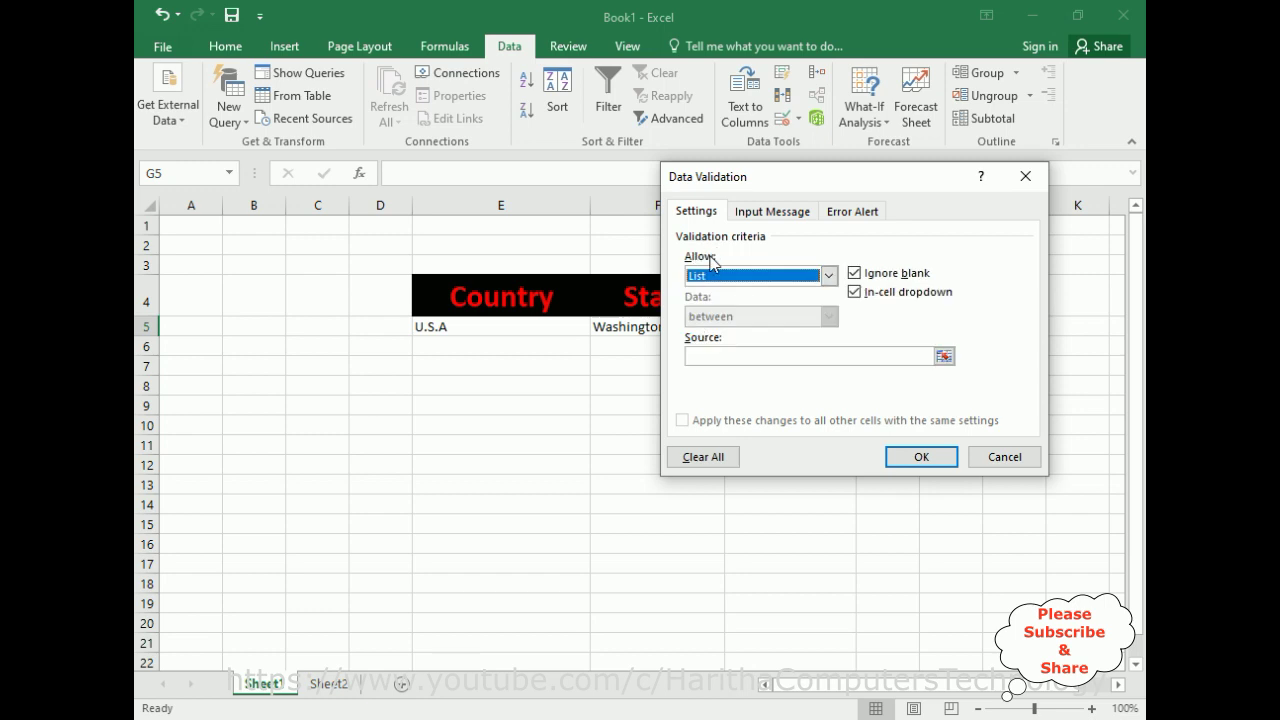
pyautogui.click(716, 360)
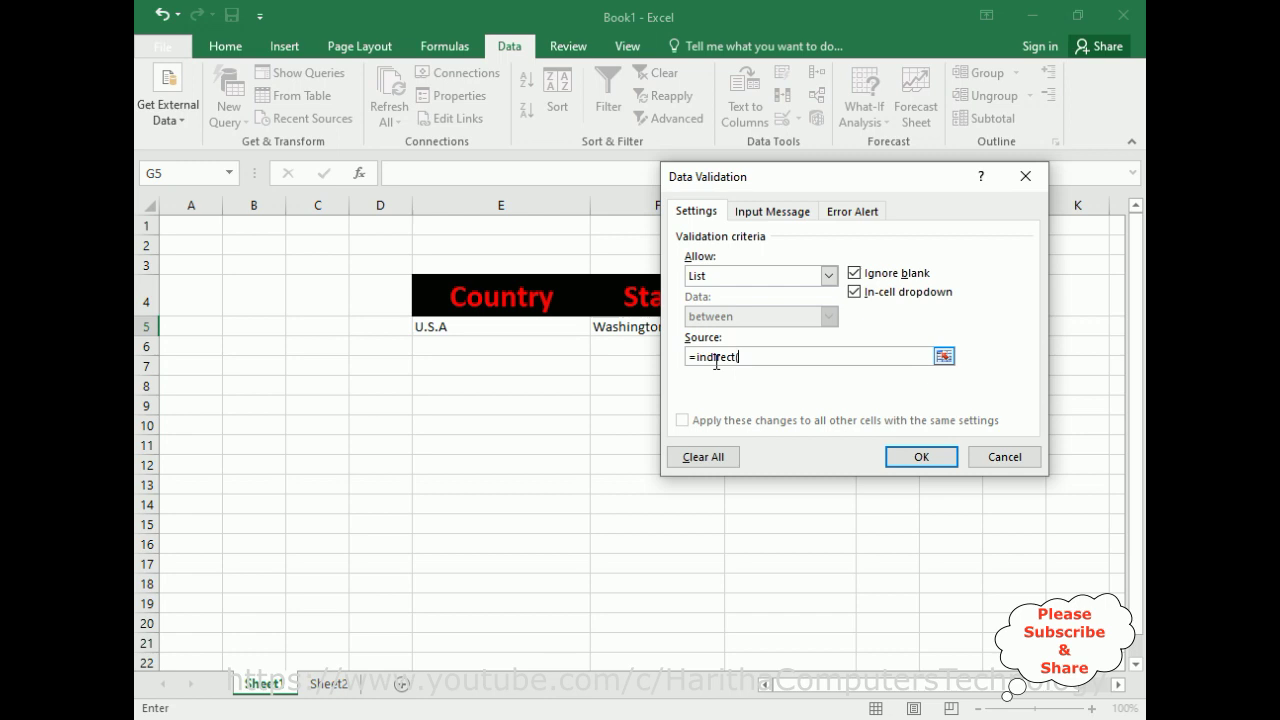
pyautogui.moveTo(796, 180); pyautogui.dragTo(747, 376)
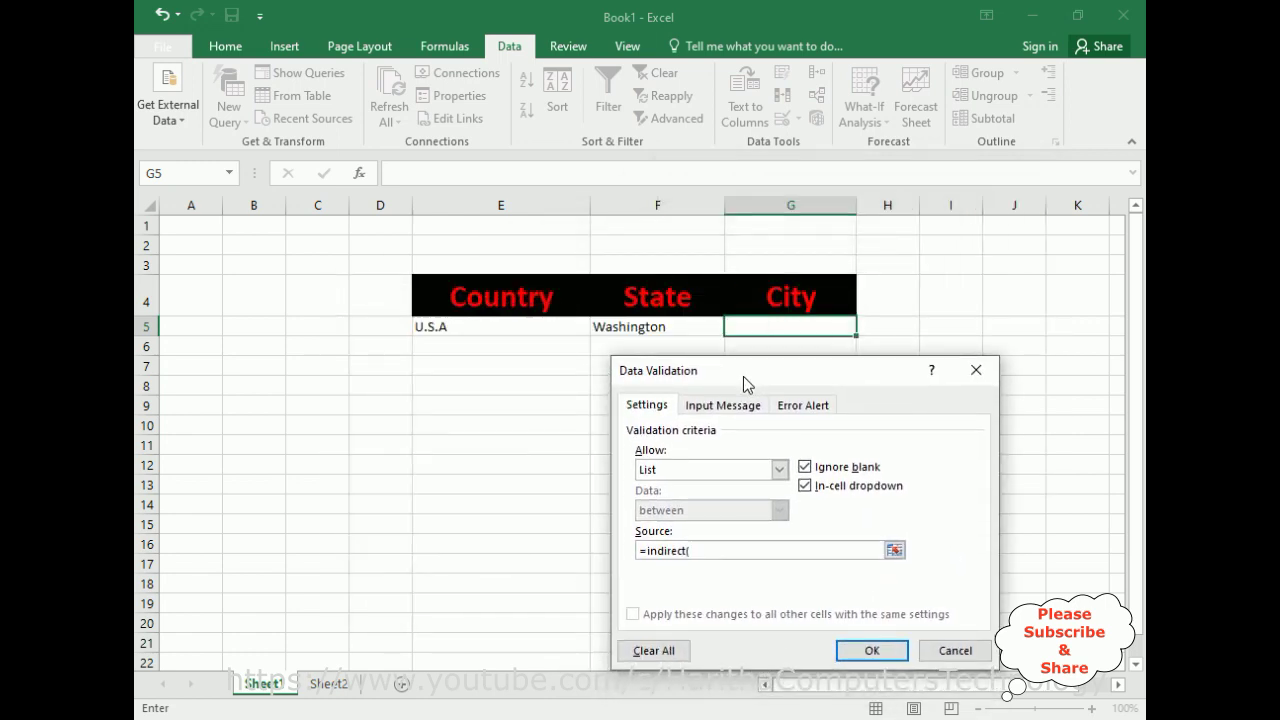
pyautogui.click(672, 326)
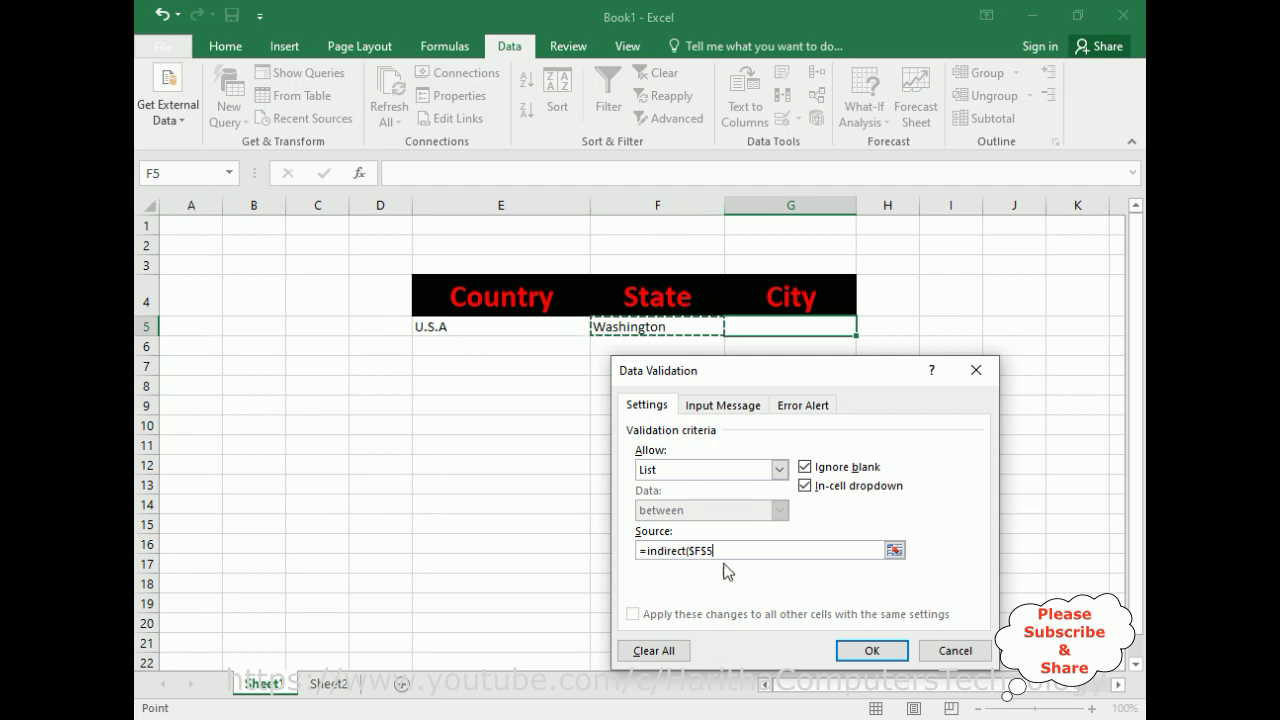
pyautogui.write(')')
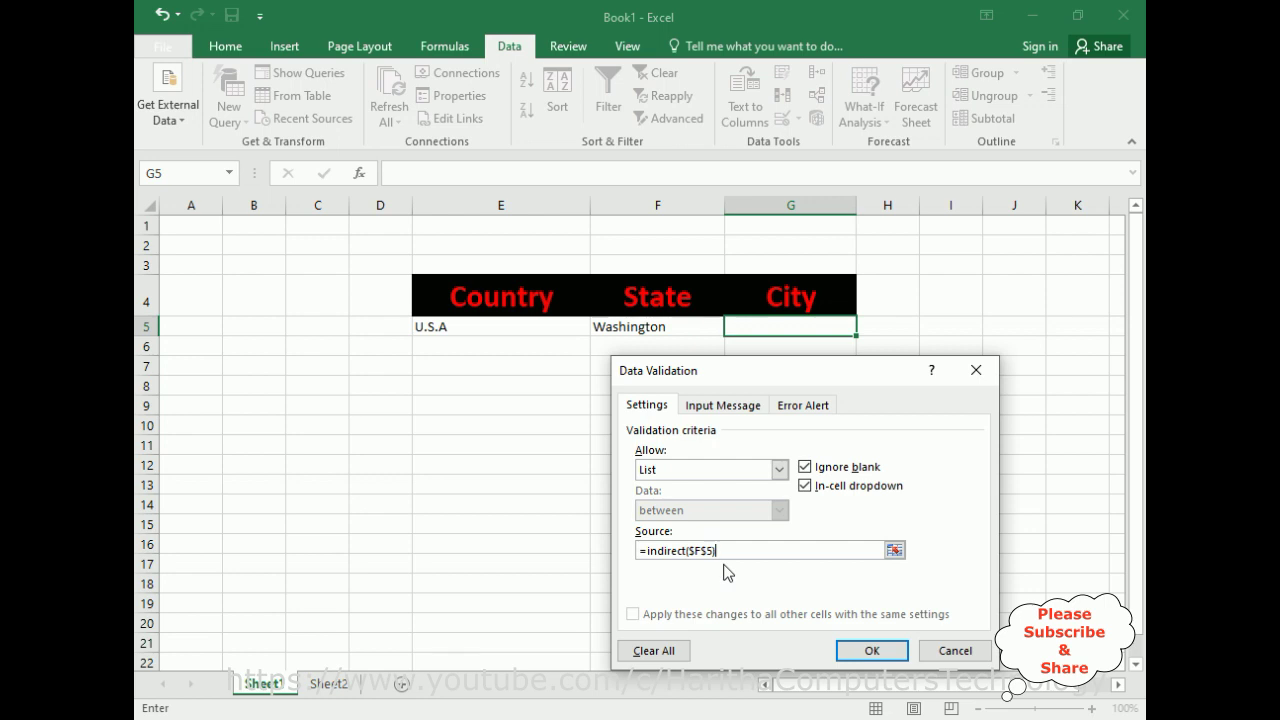
pyautogui.click(871, 651)
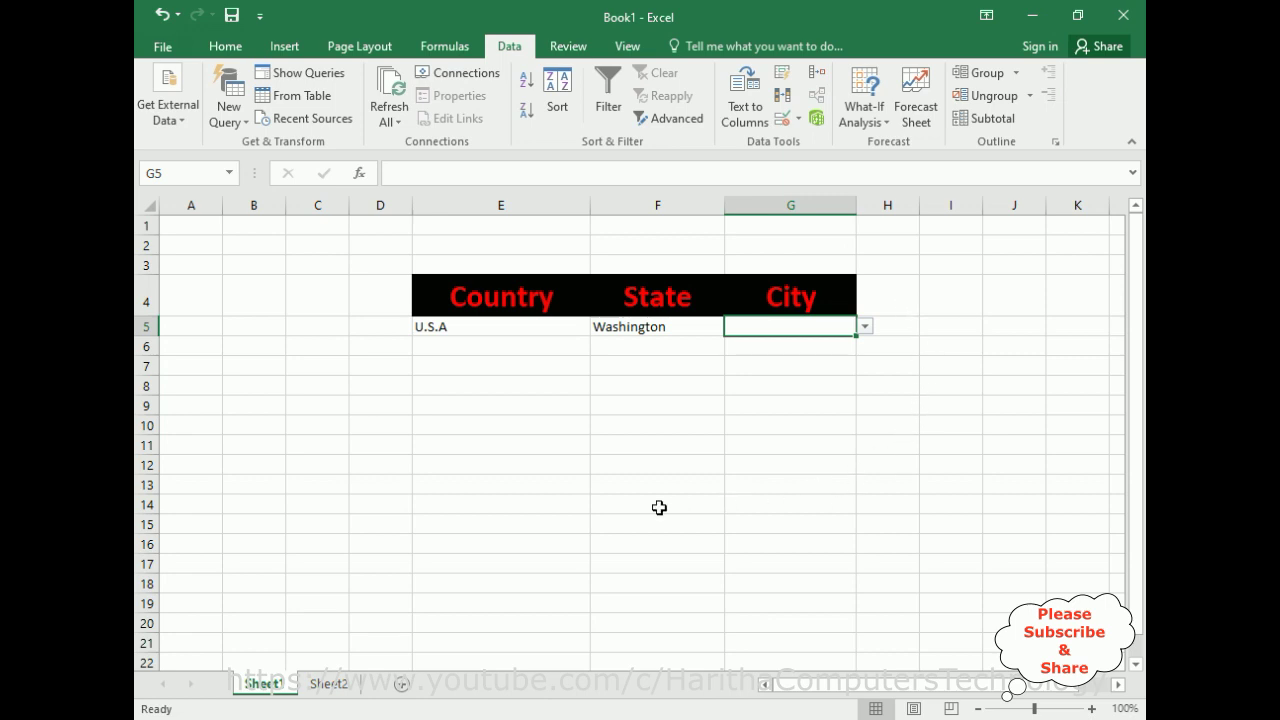
# Test the linked lists by choosing India in E5, Telanagana in F5 and Hyderabad in G5.
pyautogui.click(569, 327)
pyautogui.click(597, 327)
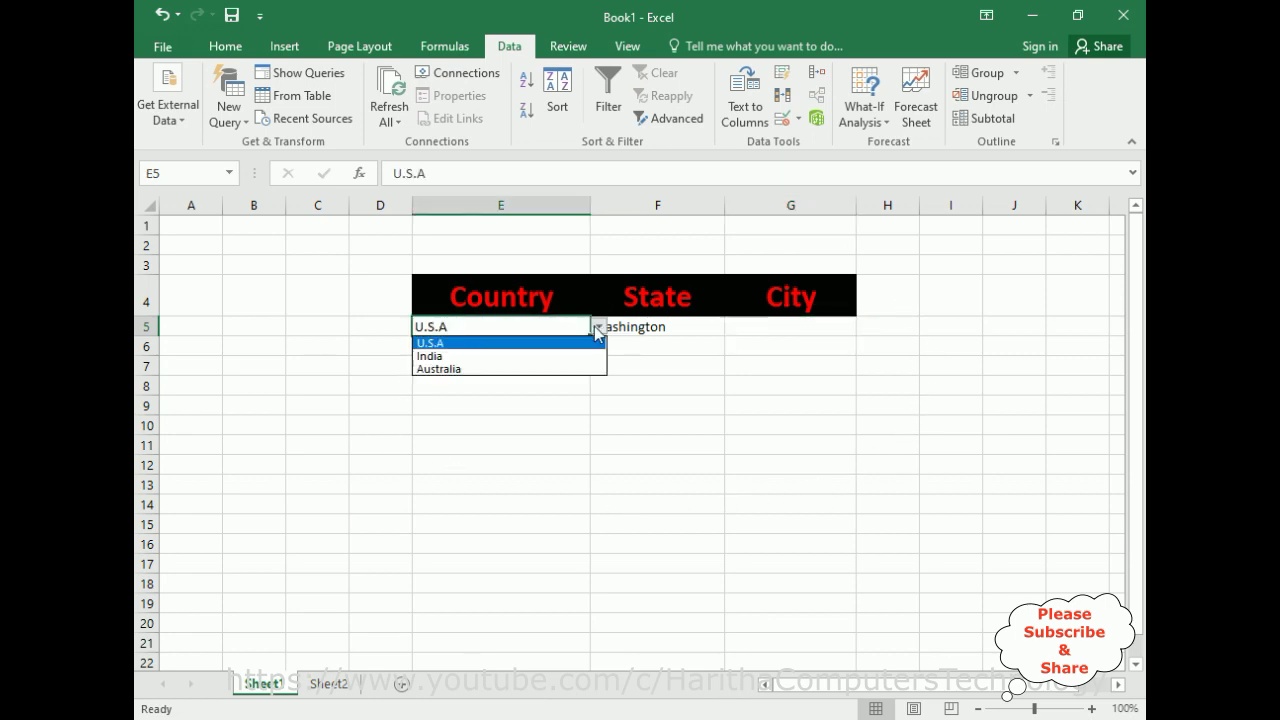
pyautogui.click(481, 356)
pyautogui.click(719, 330)
pyautogui.click(733, 328)
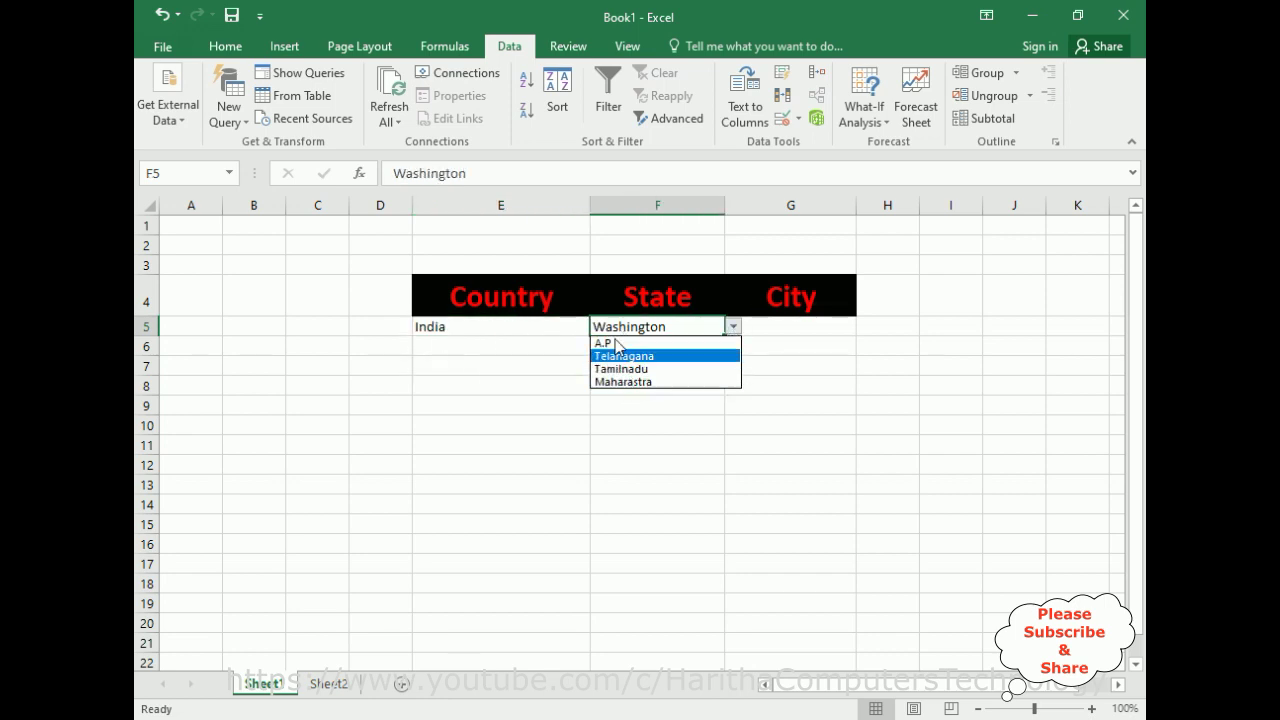
pyautogui.click(624, 356)
pyautogui.click(850, 334)
pyautogui.click(864, 327)
pyautogui.click(785, 343)
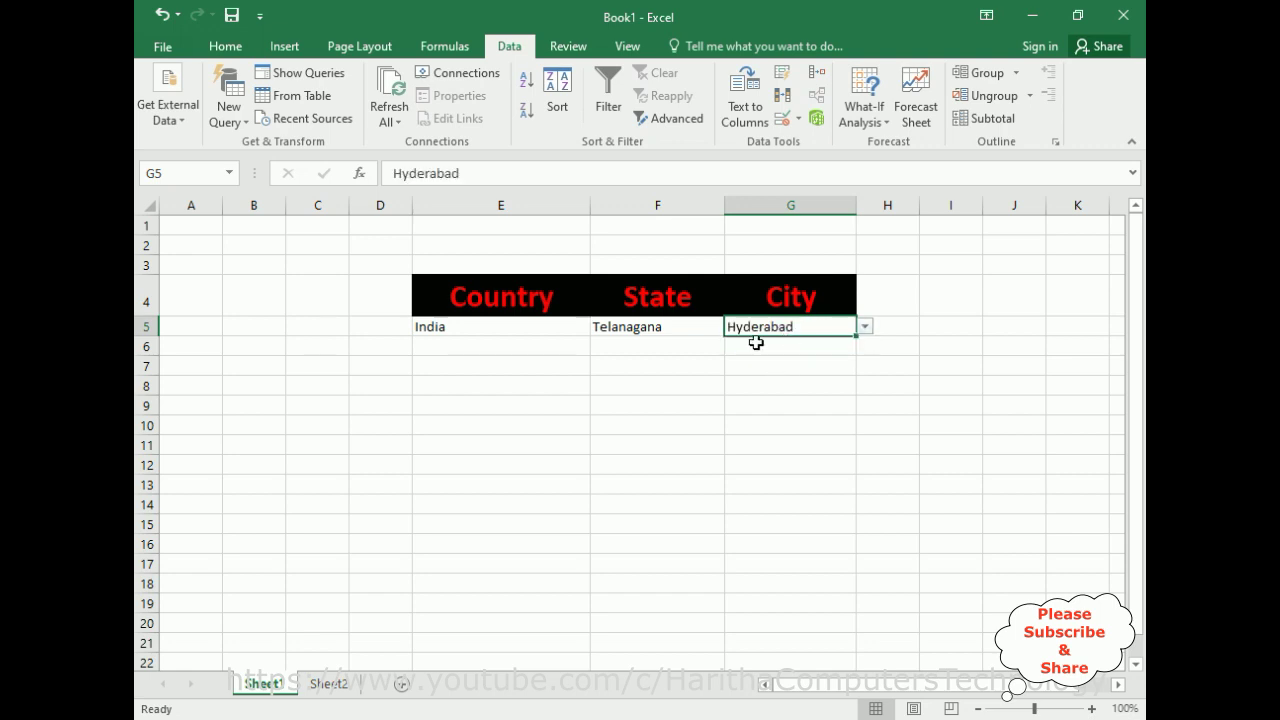
# Change the row 5 selections to U.S.A, California and Sacramento using the drop-down lists.
pyautogui.click(584, 327)
pyautogui.click(598, 327)
pyautogui.click(446, 343)
pyautogui.click(660, 327)
pyautogui.click(733, 327)
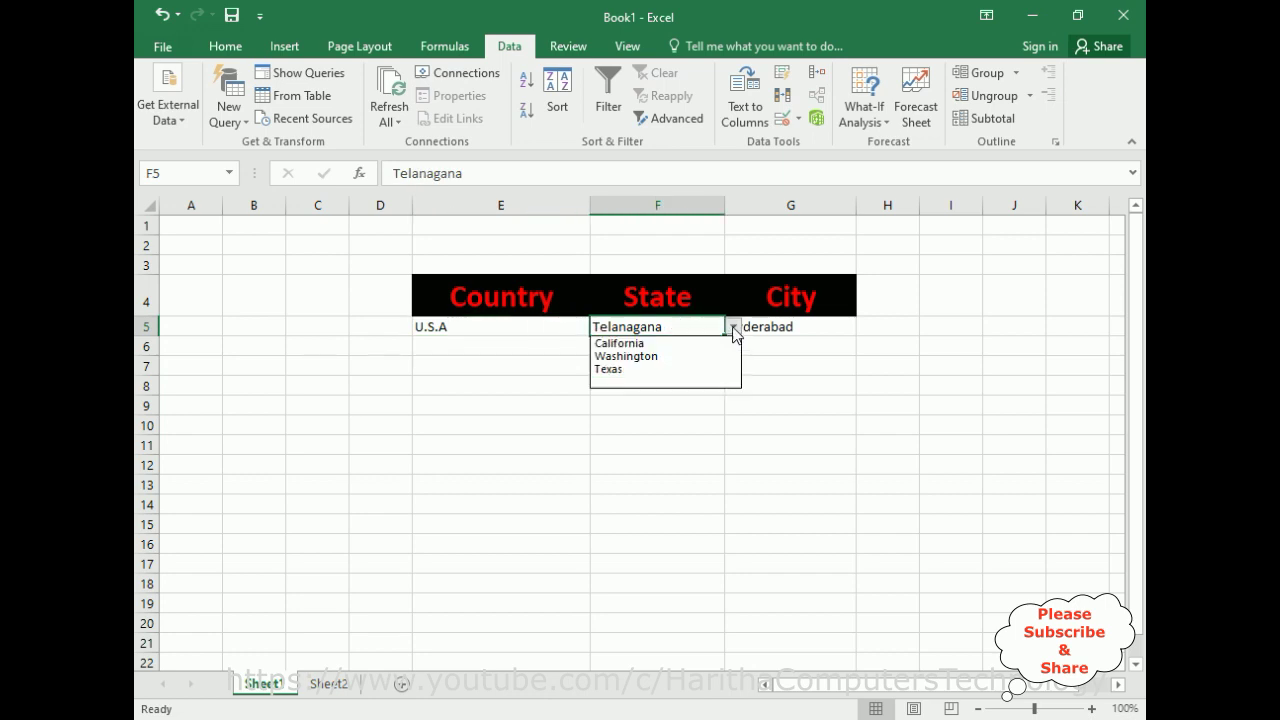
pyautogui.click(622, 343)
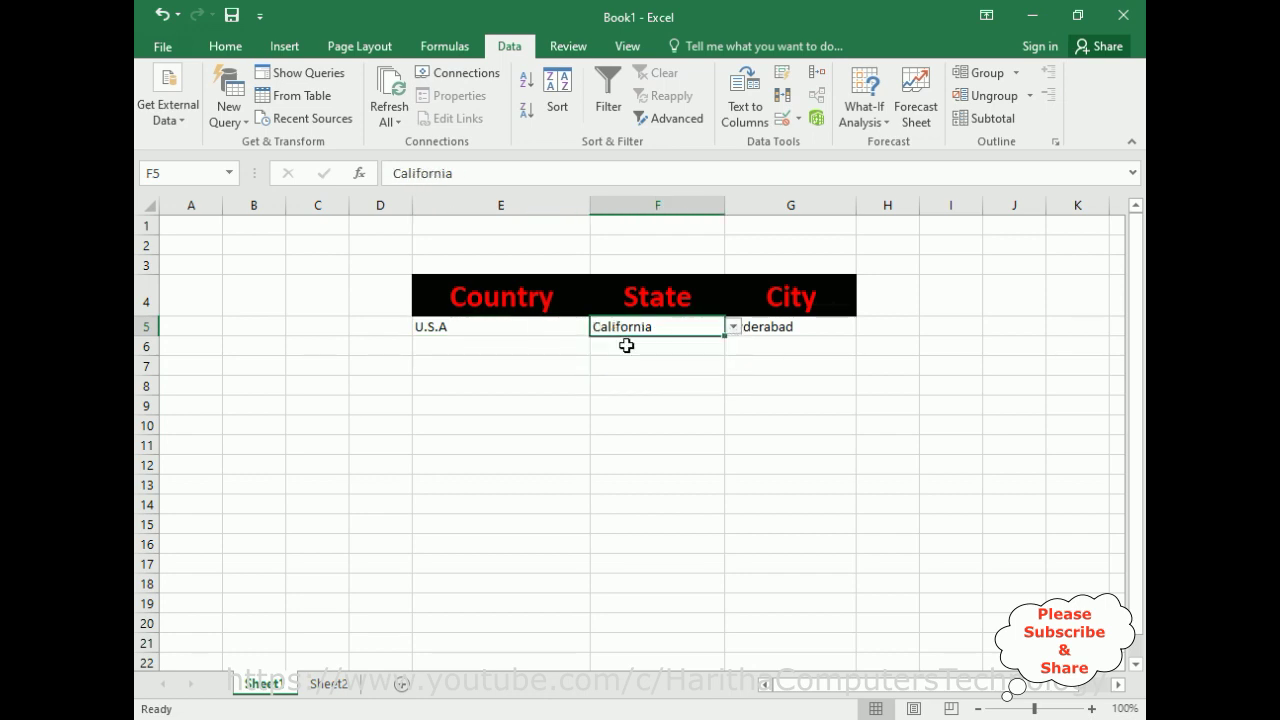
pyautogui.click(839, 330)
pyautogui.click(865, 327)
pyautogui.click(773, 345)
# Switch the country in E5 to Australia, with Victoria as the state and Melbourne as the city.
pyautogui.click(563, 327)
pyautogui.click(598, 327)
pyautogui.click(469, 369)
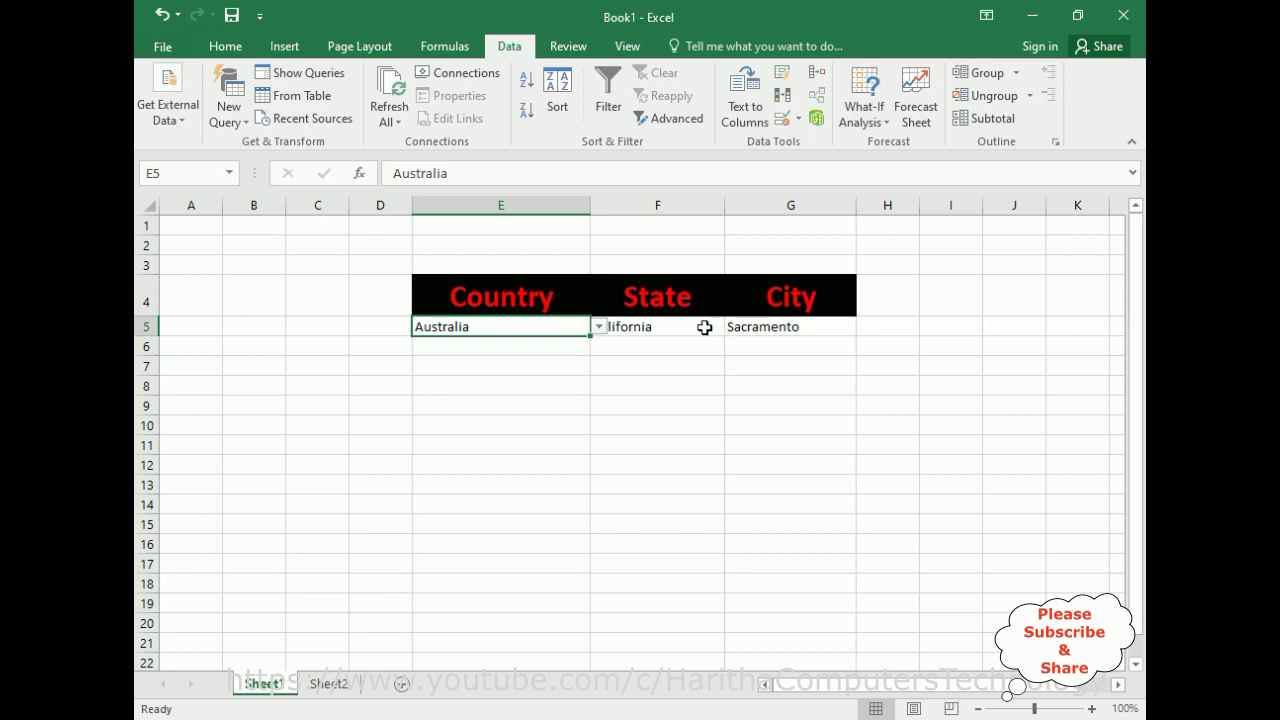
pyautogui.click(704, 329)
pyautogui.click(733, 328)
pyautogui.click(632, 368)
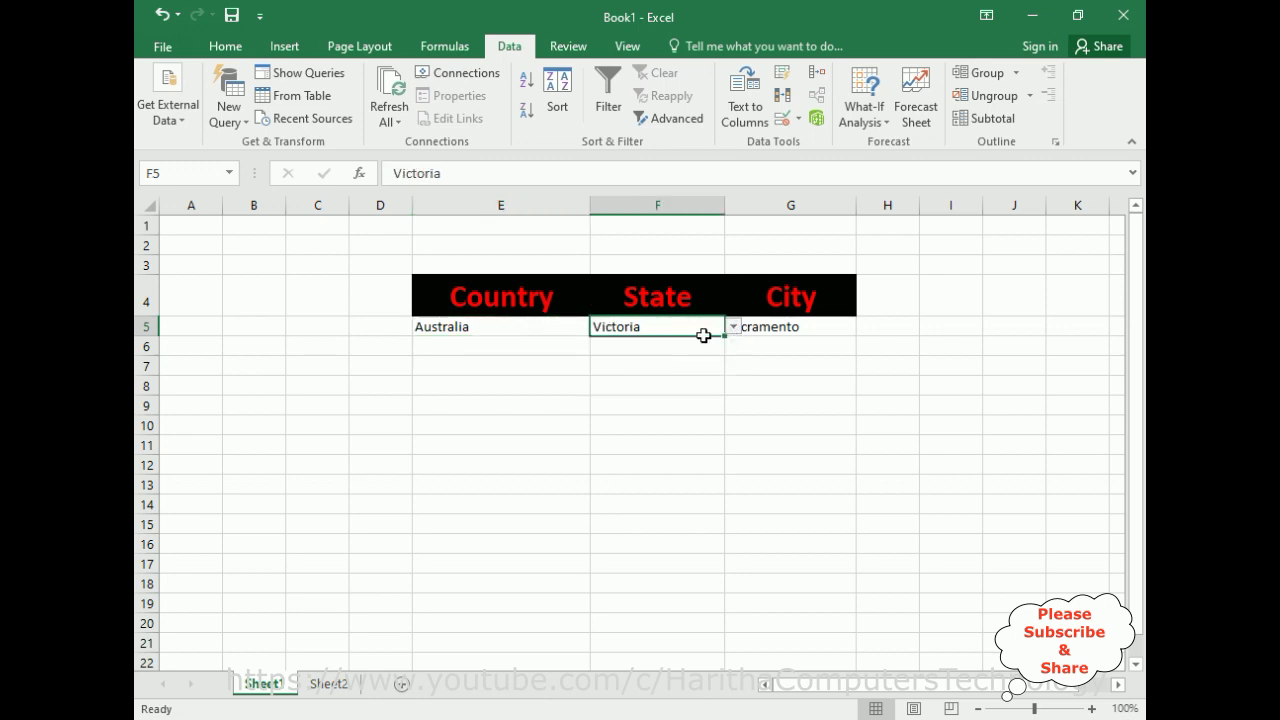
pyautogui.click(821, 327)
pyautogui.click(864, 327)
pyautogui.click(771, 347)
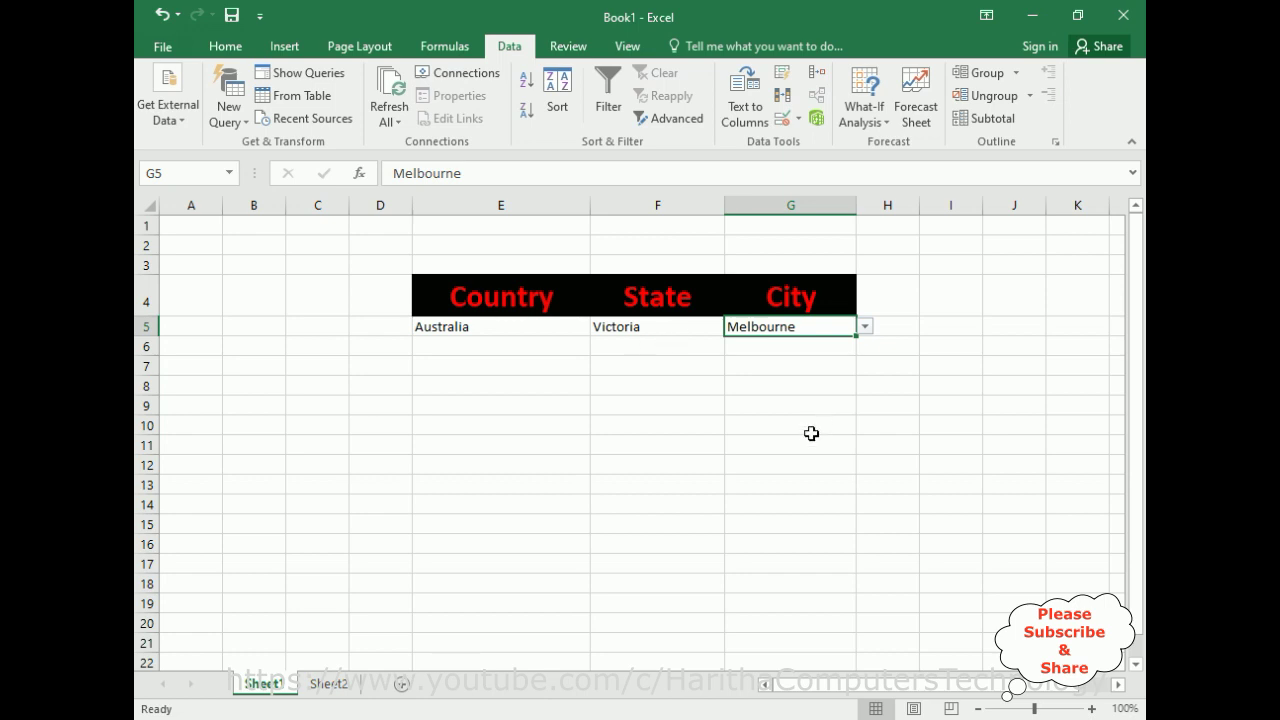
# Set the country in E5 to U.S.A, the state in F5 to Washington and the city in G5 to Olympia.
pyautogui.click(581, 325)
pyautogui.click(598, 327)
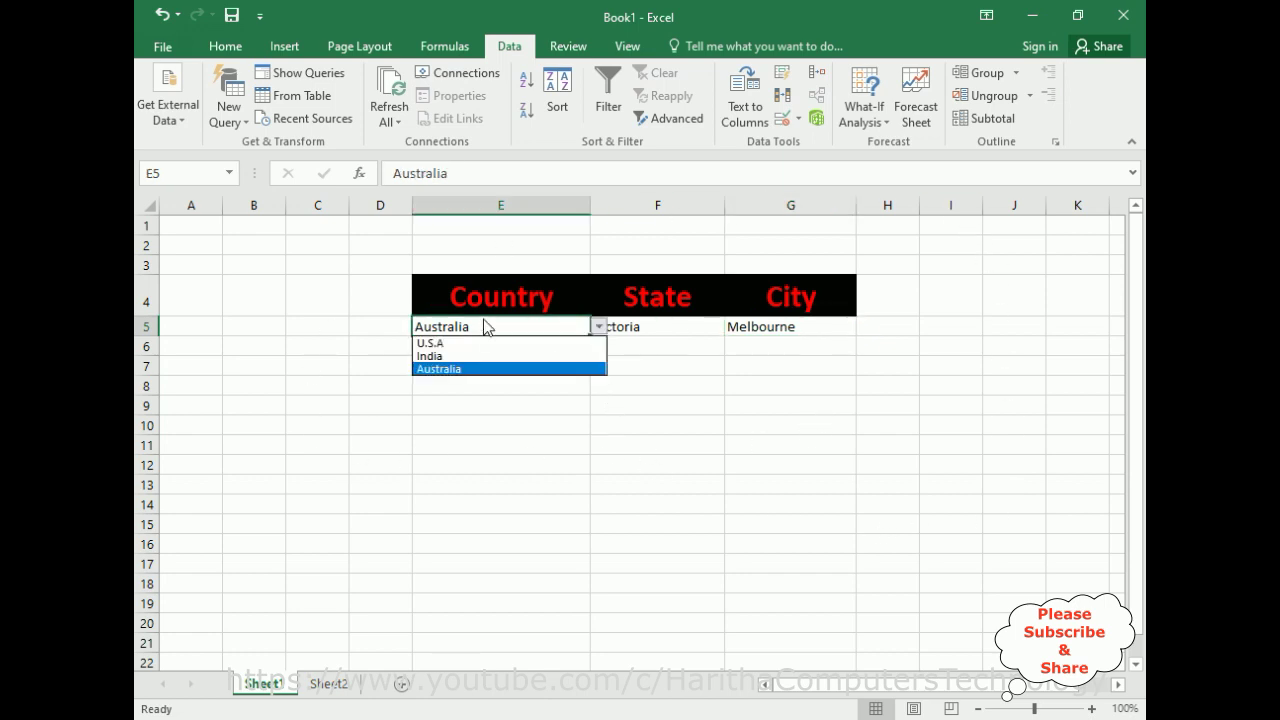
pyautogui.click(446, 345)
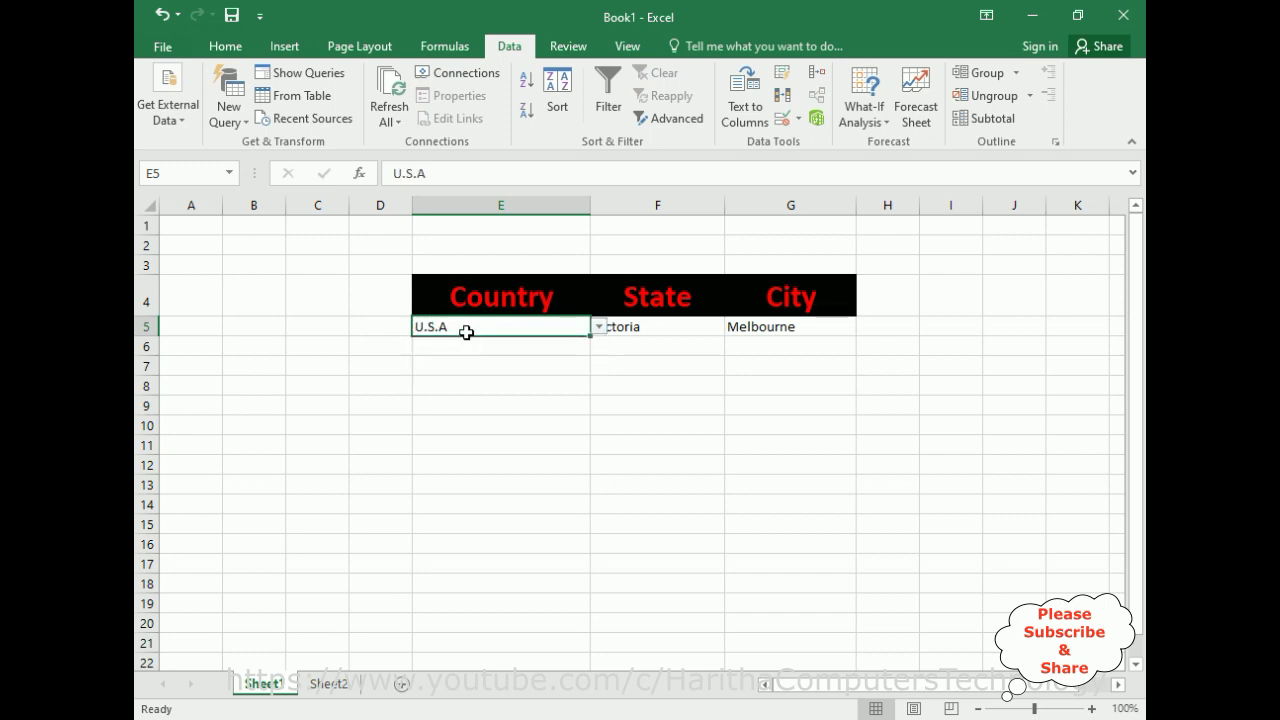
pyautogui.click(708, 332)
pyautogui.click(729, 328)
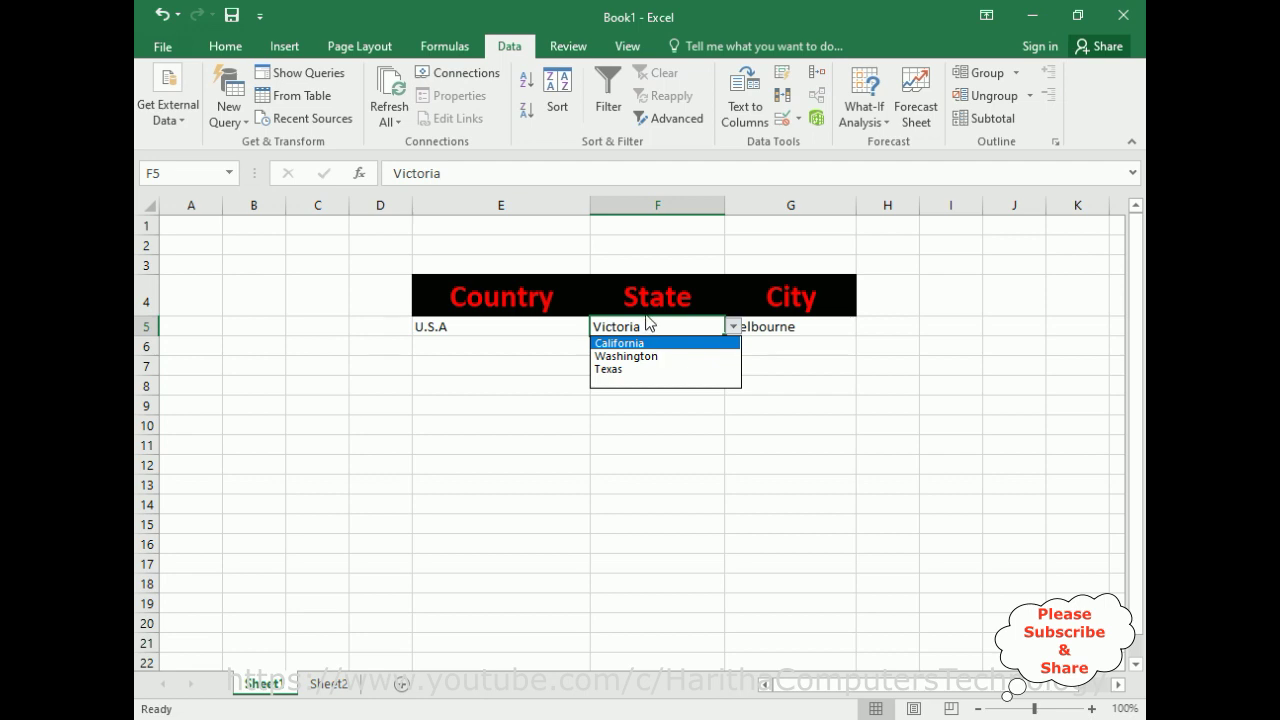
pyautogui.click(645, 357)
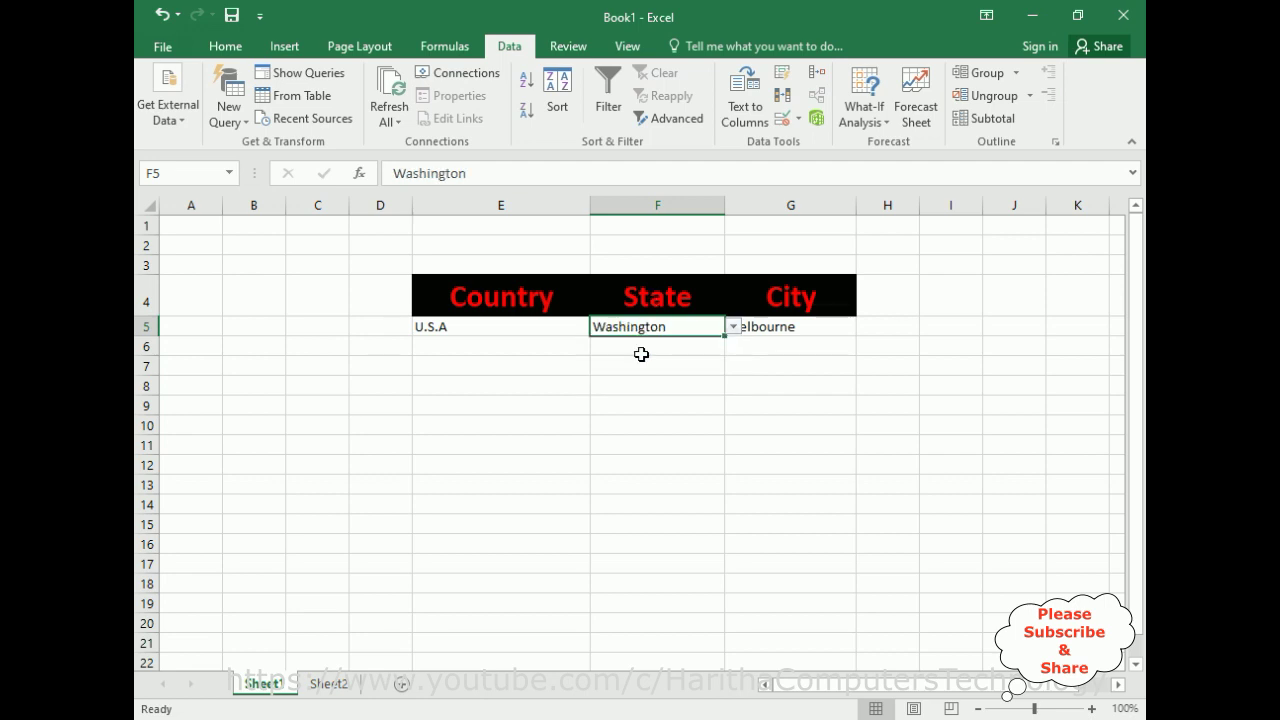
pyautogui.click(849, 326)
pyautogui.click(864, 327)
pyautogui.click(760, 344)
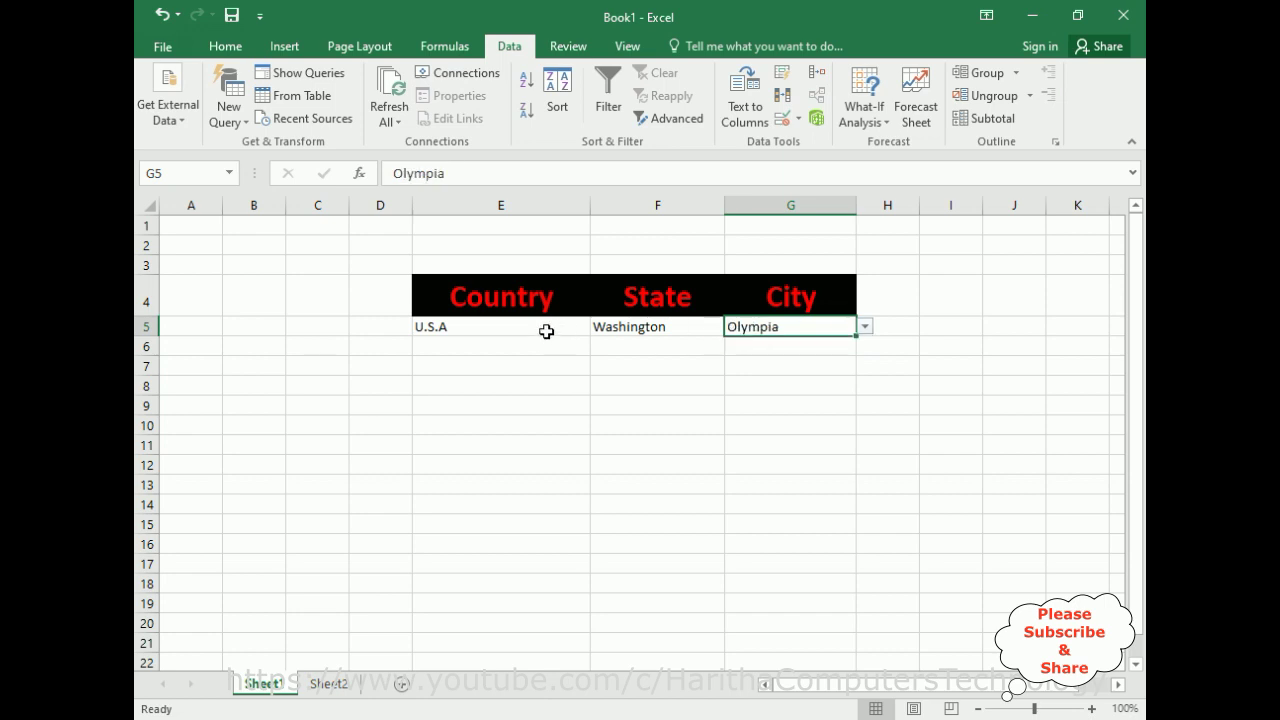
# Choose India as the country, Maharastra as the state and Mumbai as the city in row 5.
pyautogui.click(550, 330)
pyautogui.click(598, 327)
pyautogui.click(500, 354)
pyautogui.click(693, 335)
pyautogui.click(733, 327)
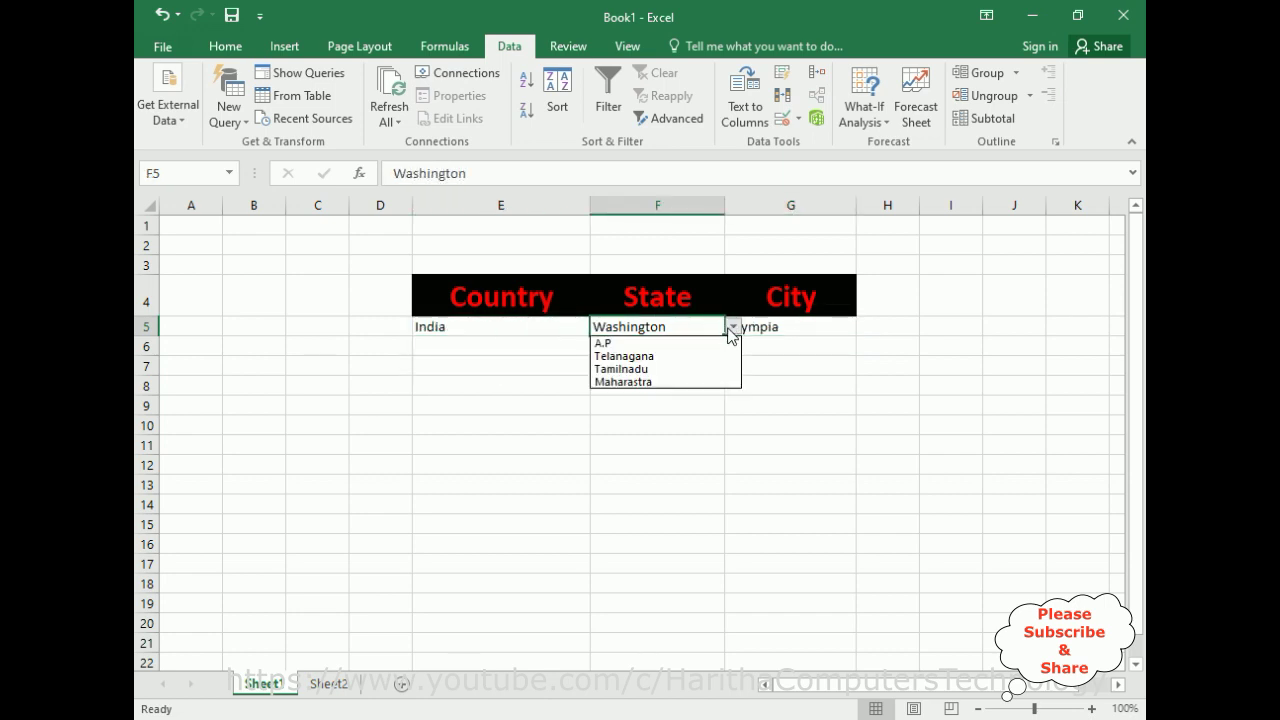
pyautogui.click(630, 387)
pyautogui.click(845, 328)
pyautogui.click(864, 326)
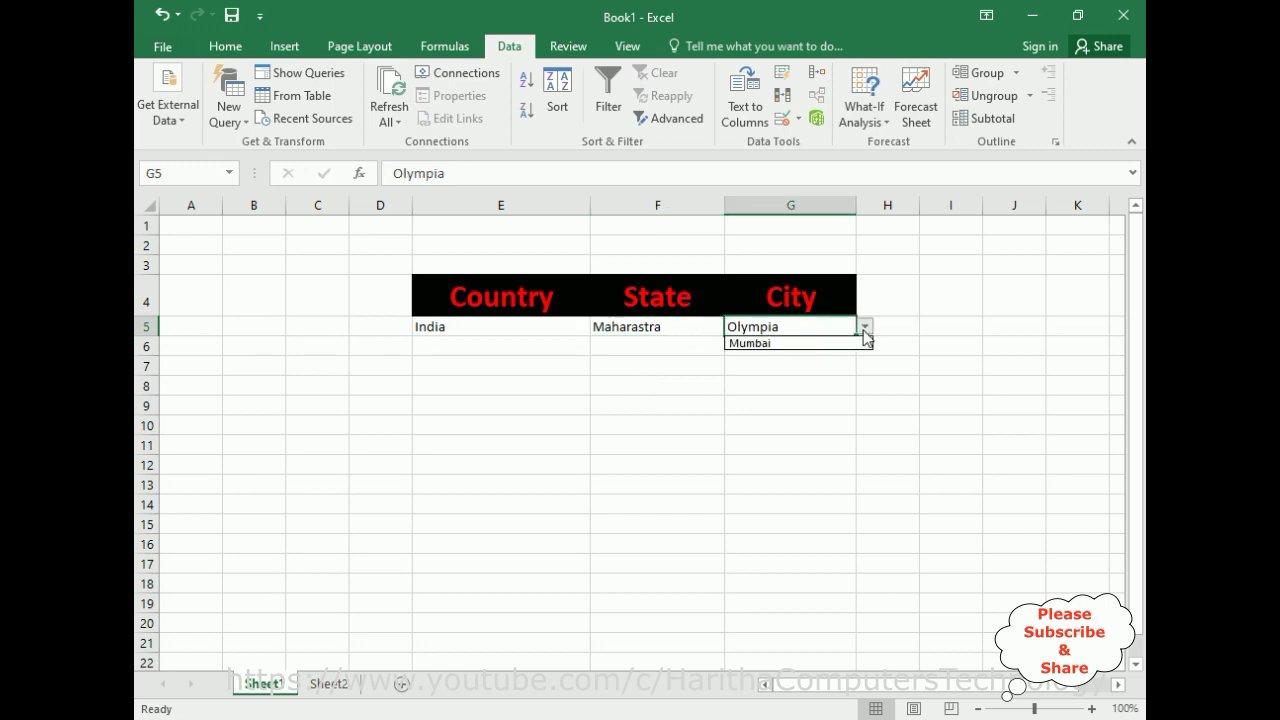
pyautogui.click(773, 344)
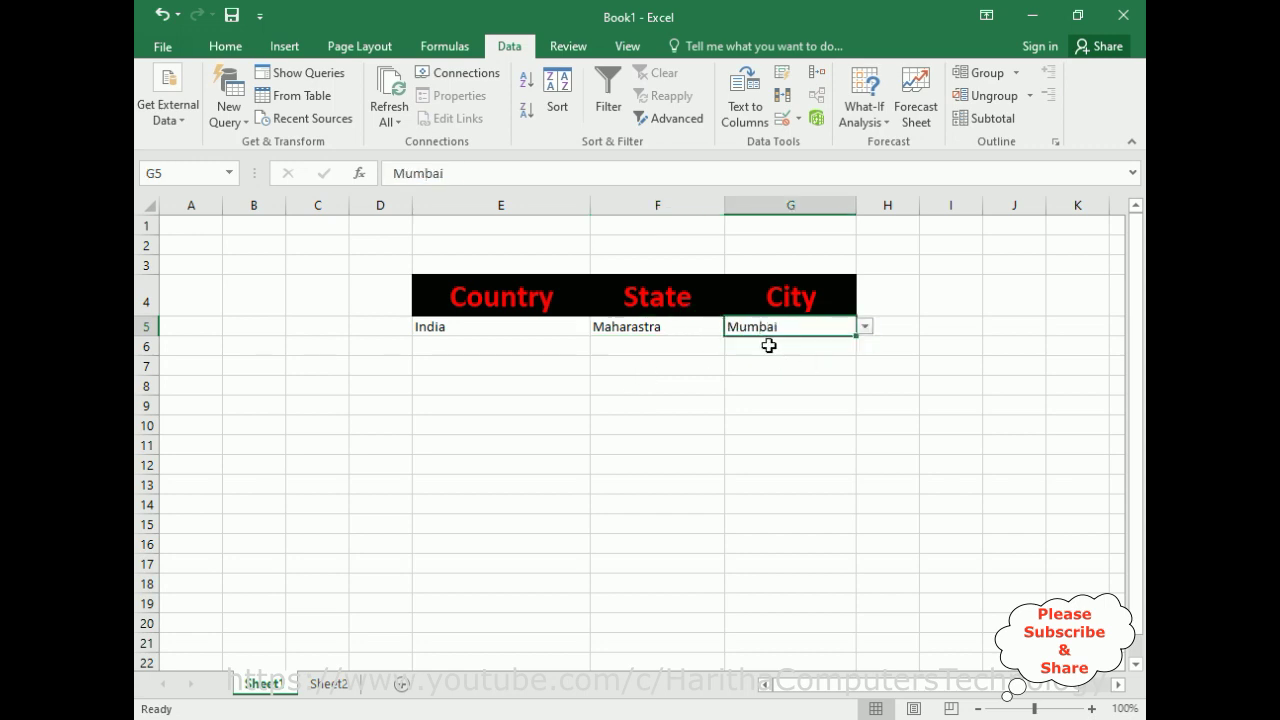
# Select Australia in E5, Queensland in F5 and Brisbane in G5 from the dependent lists.
pyautogui.click(572, 327)
pyautogui.click(598, 328)
pyautogui.click(468, 369)
pyautogui.click(690, 328)
pyautogui.click(733, 327)
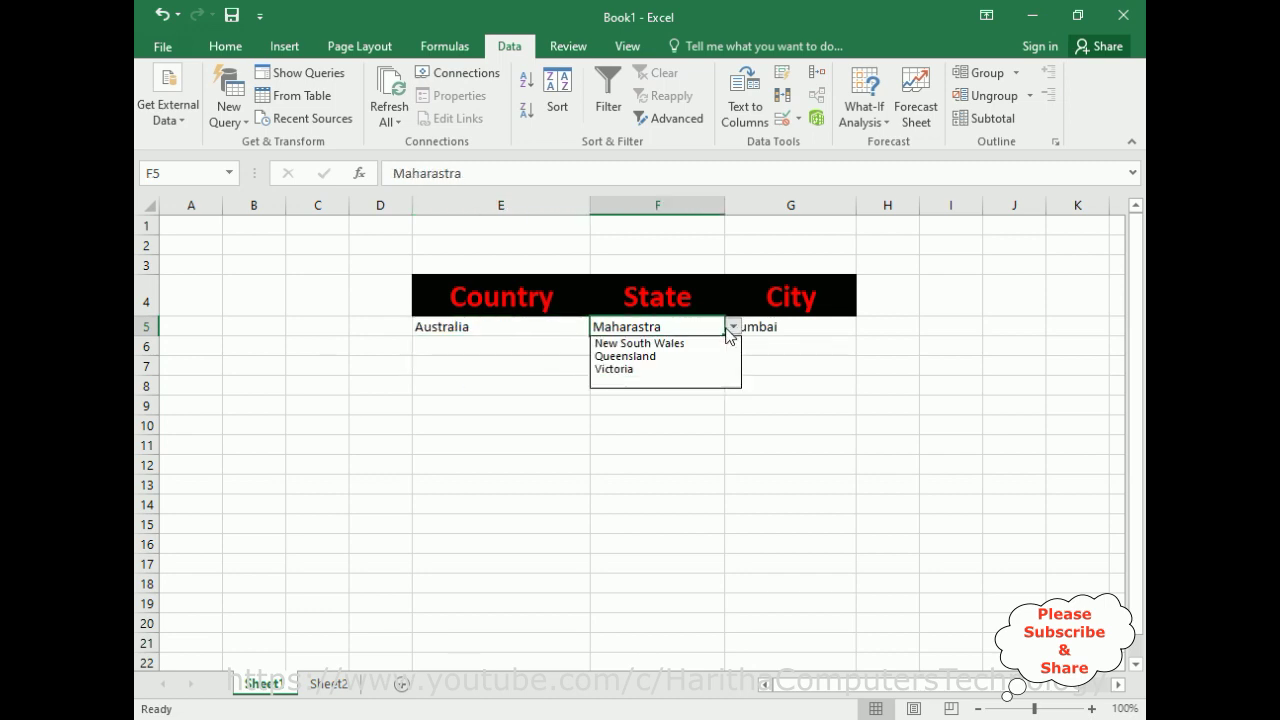
pyautogui.click(640, 357)
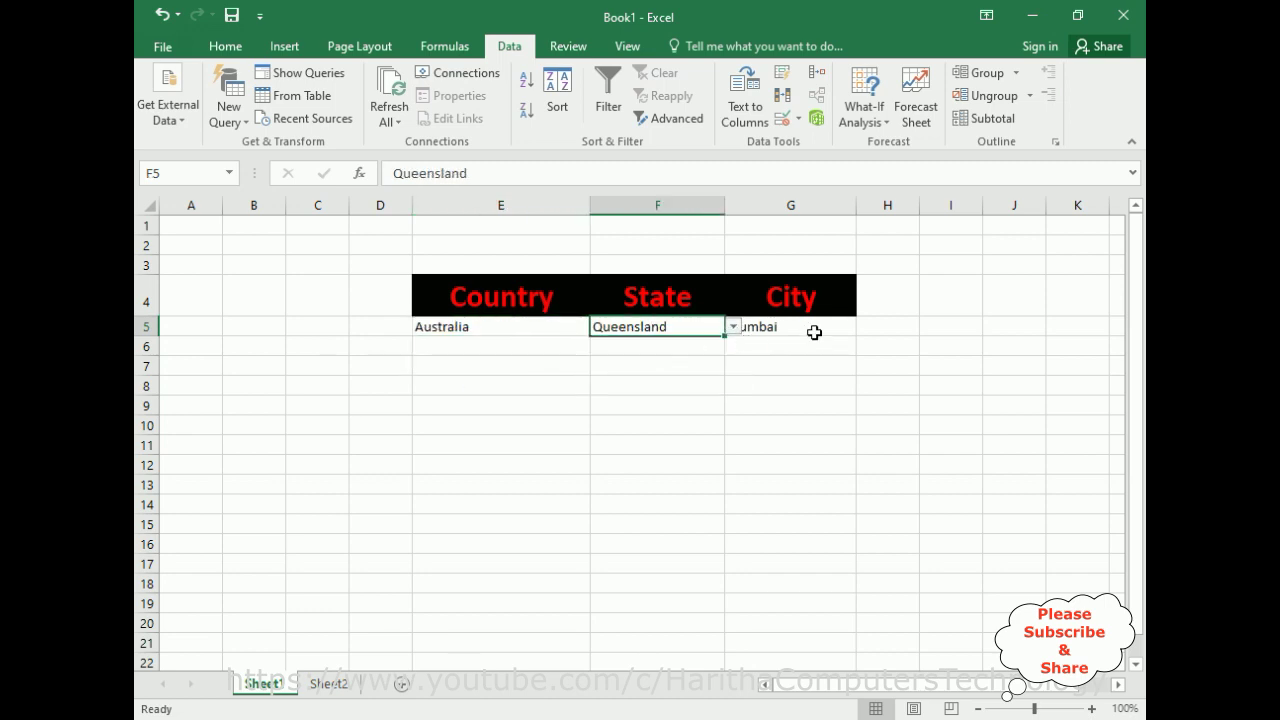
pyautogui.click(814, 332)
pyautogui.click(864, 327)
pyautogui.click(760, 354)
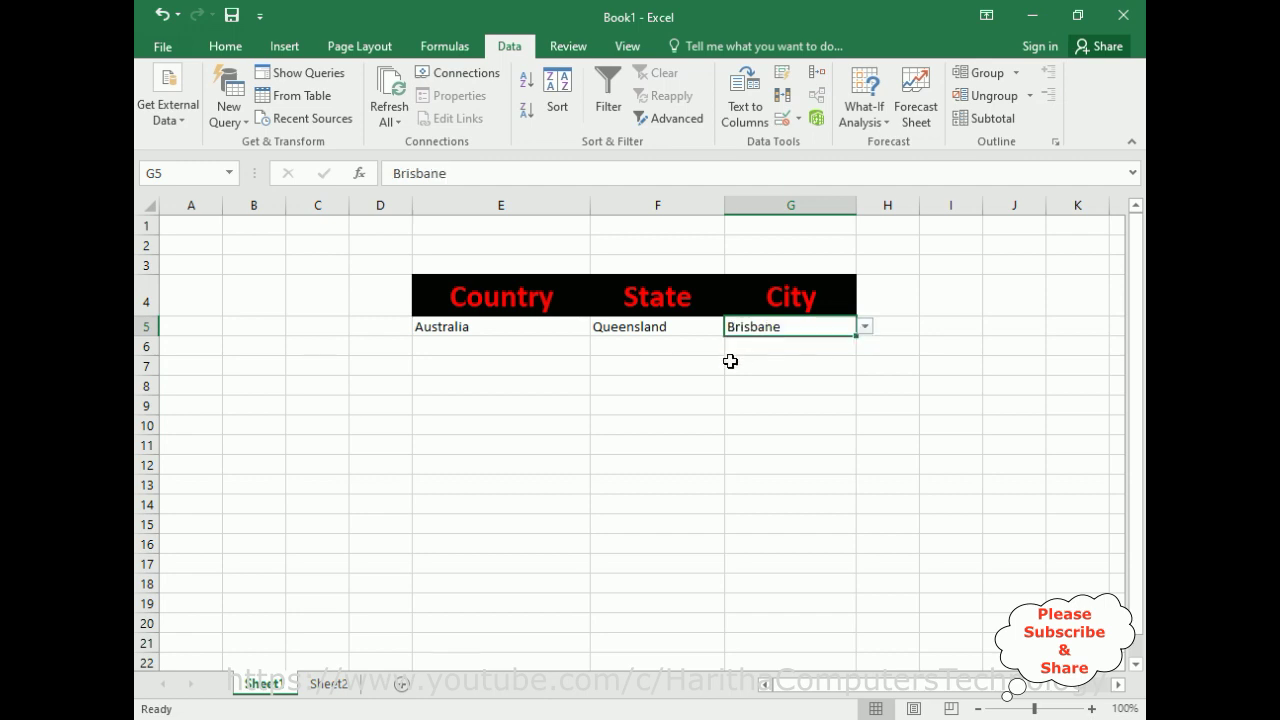